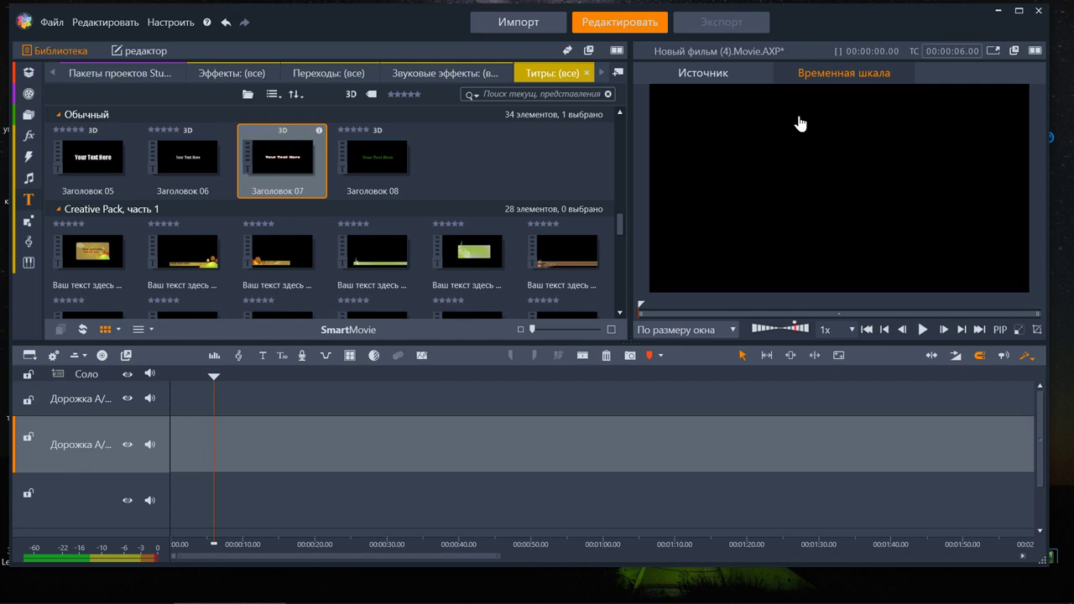
Step: Review the hardware acceleration types in the Export and Preview settings, keeping Cuda selected
click(193, 27)
click(204, 38)
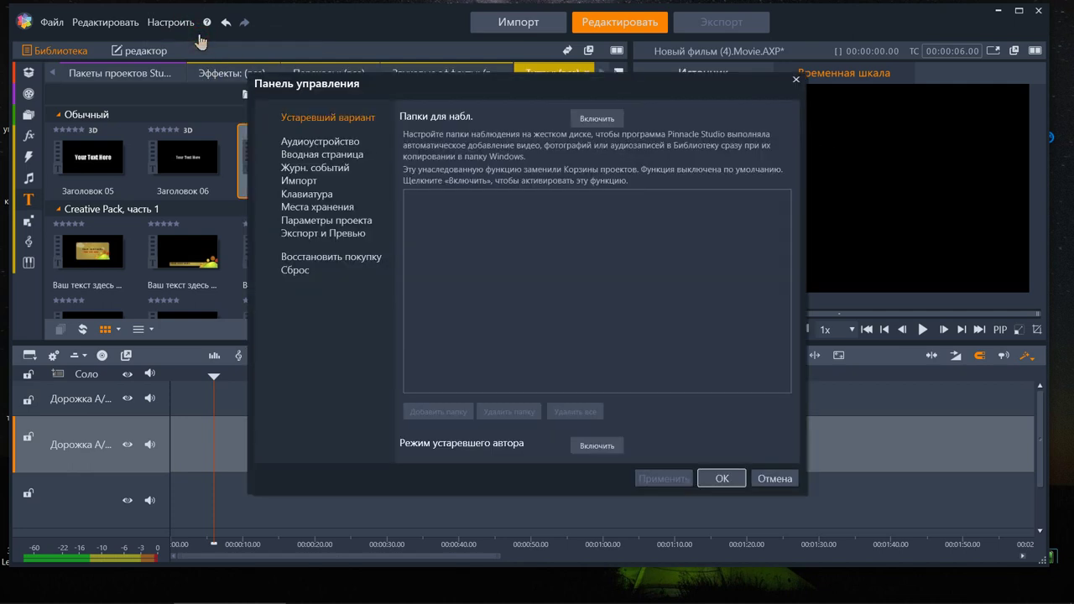
click(358, 240)
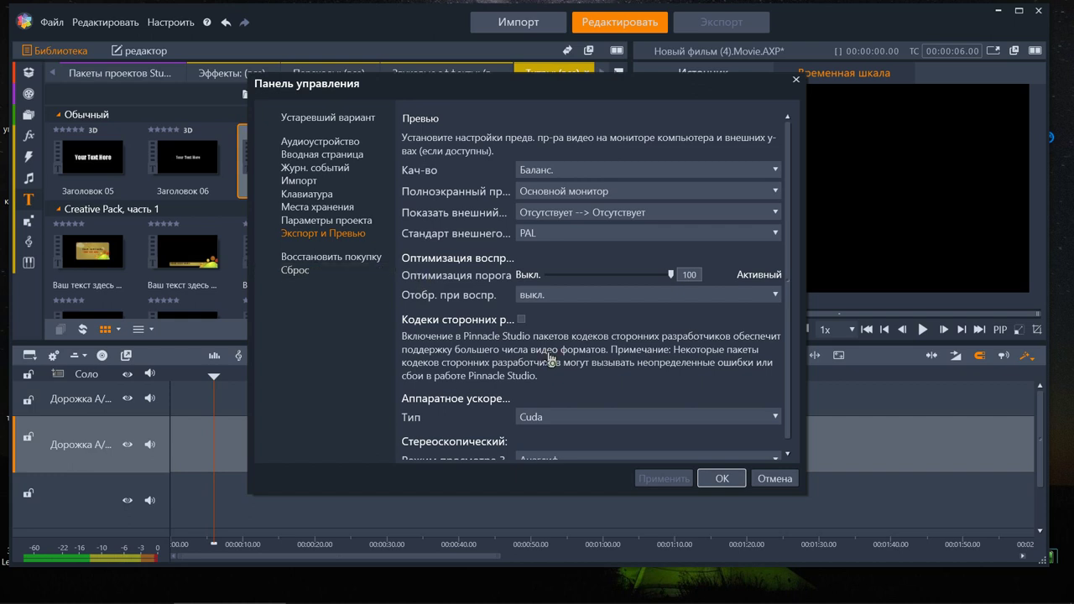
scroll(552, 358, down, 1)
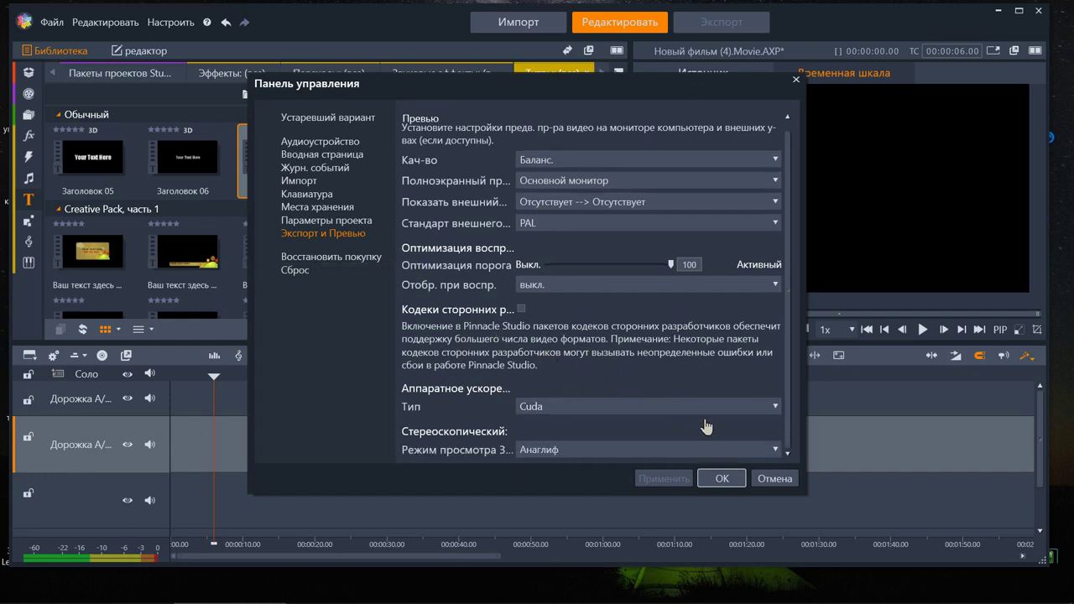
click(776, 408)
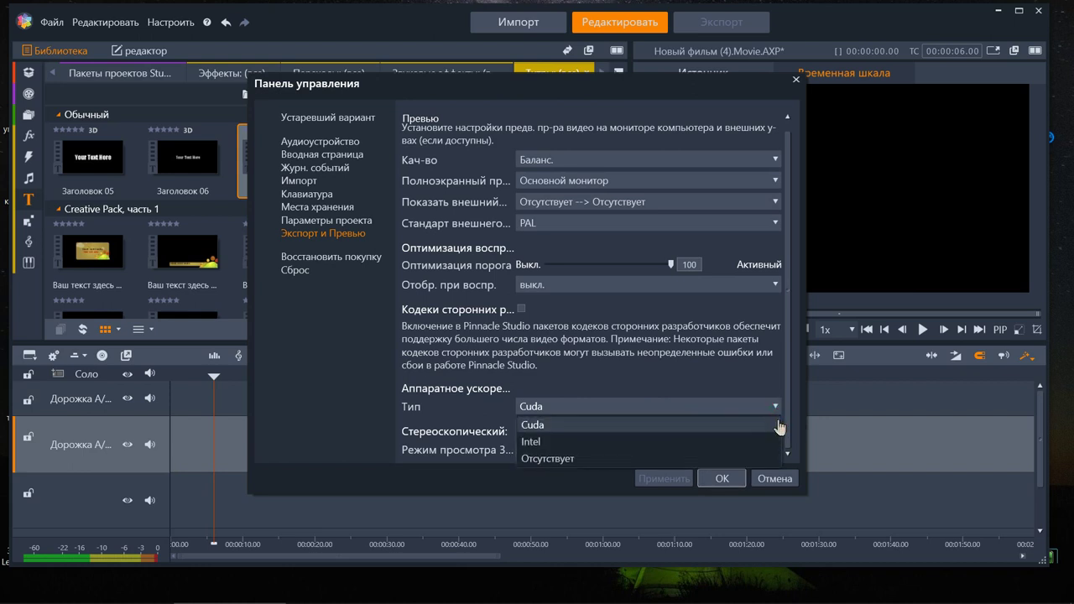
click(755, 378)
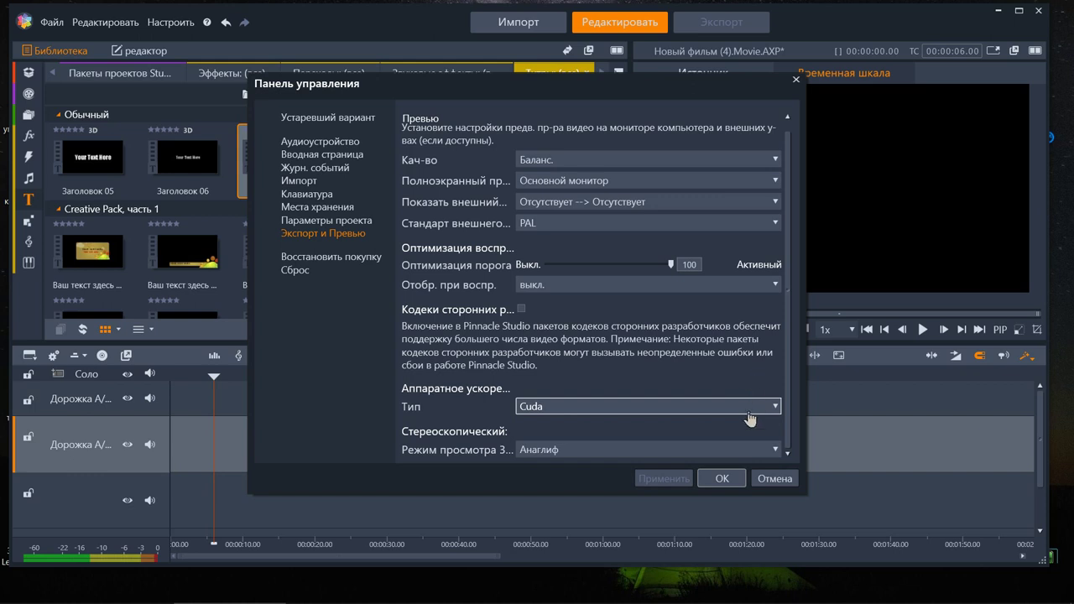
click(727, 478)
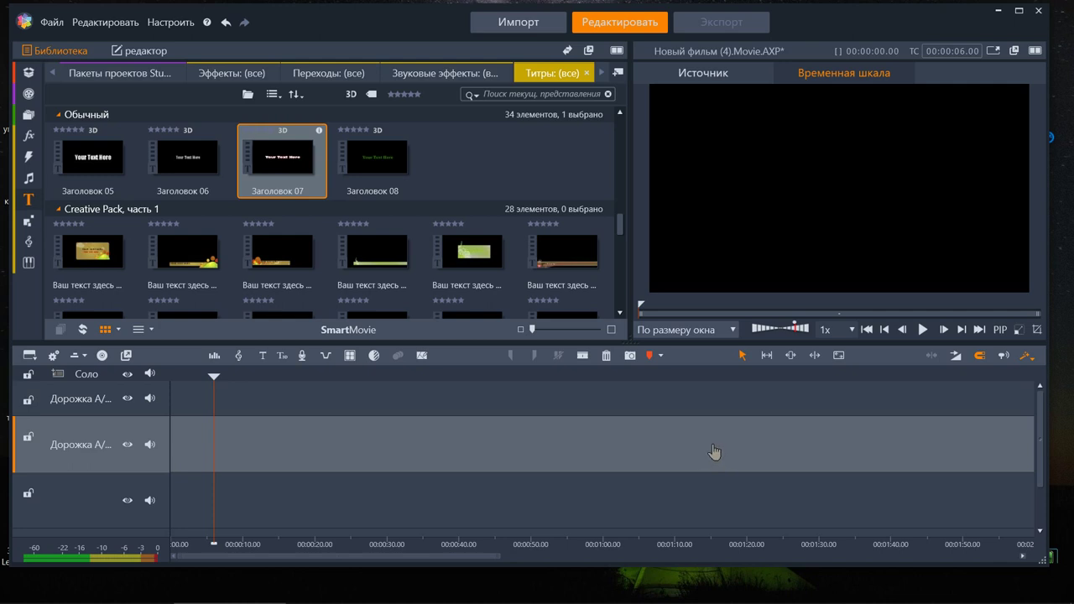
Step: Shift the editor window to reach the computer's desktop shortcut, view the Windows system properties, and close them
drag(416, 21, 421, 25)
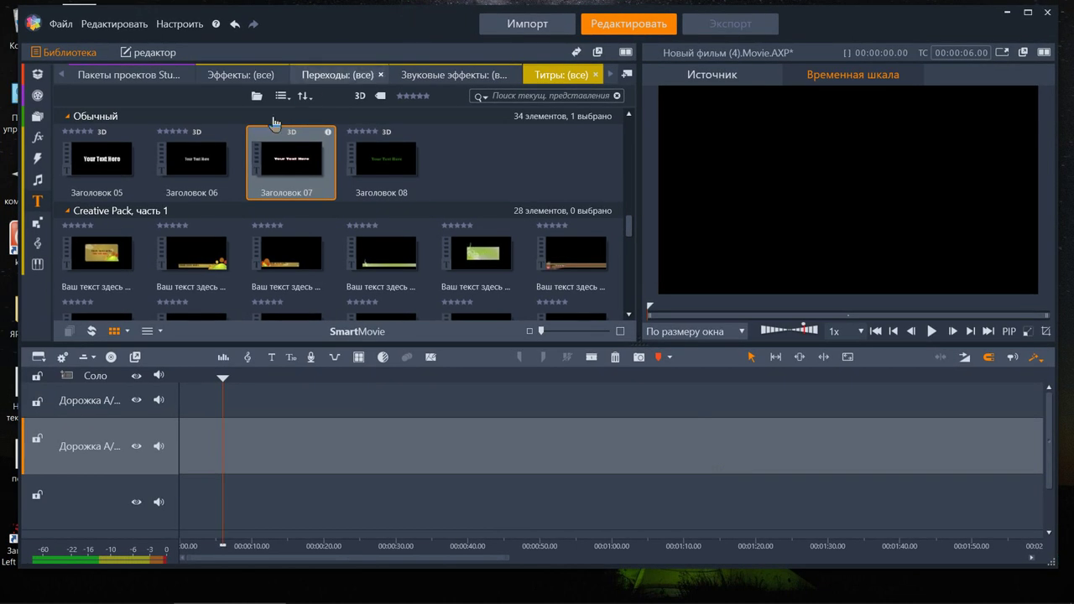
right_click(16, 172)
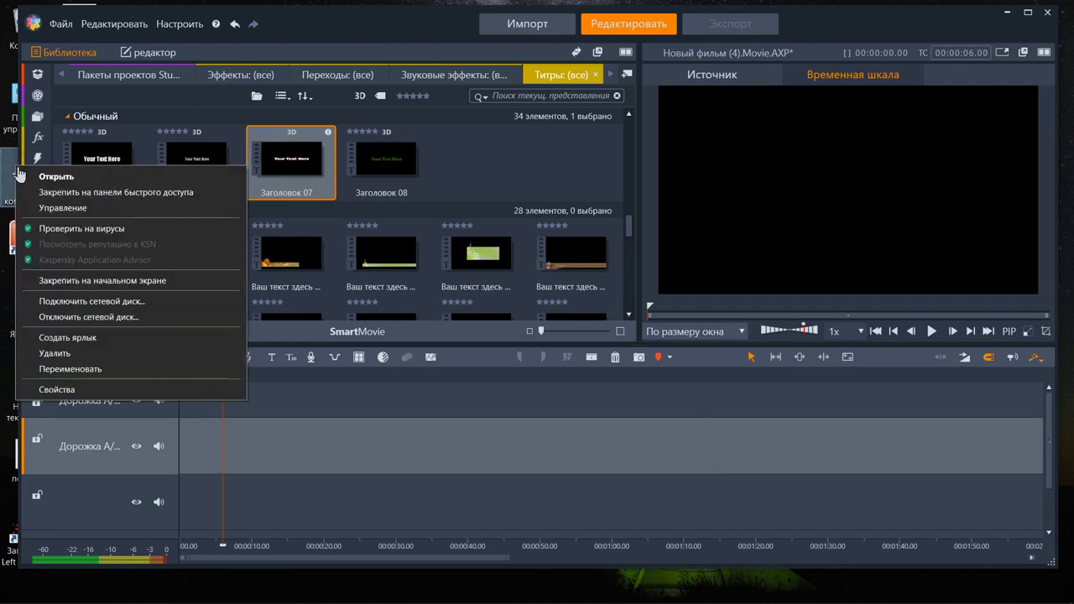
click(130, 391)
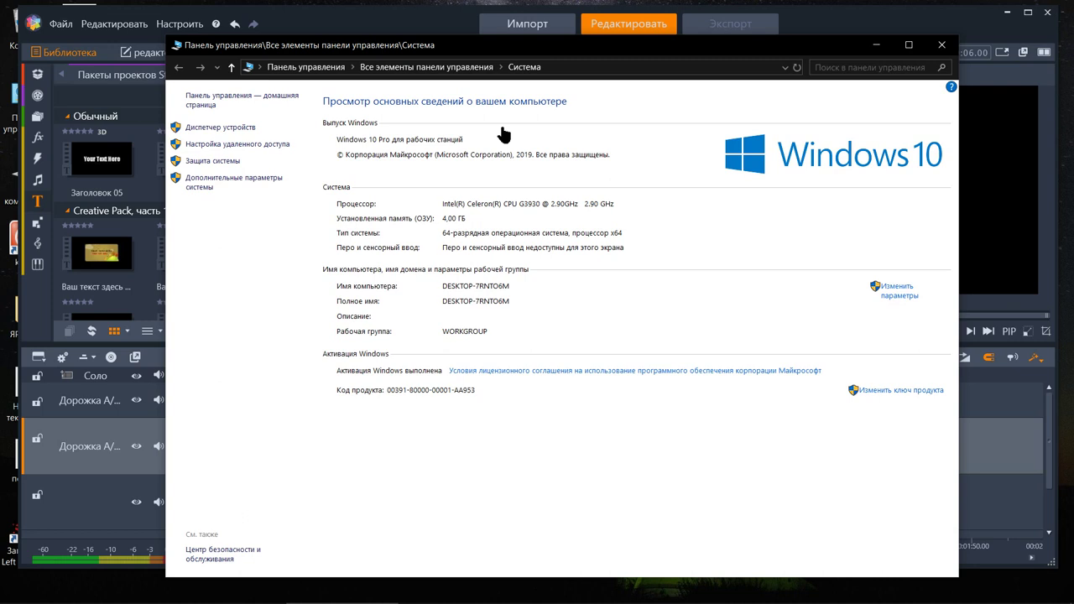
click(940, 49)
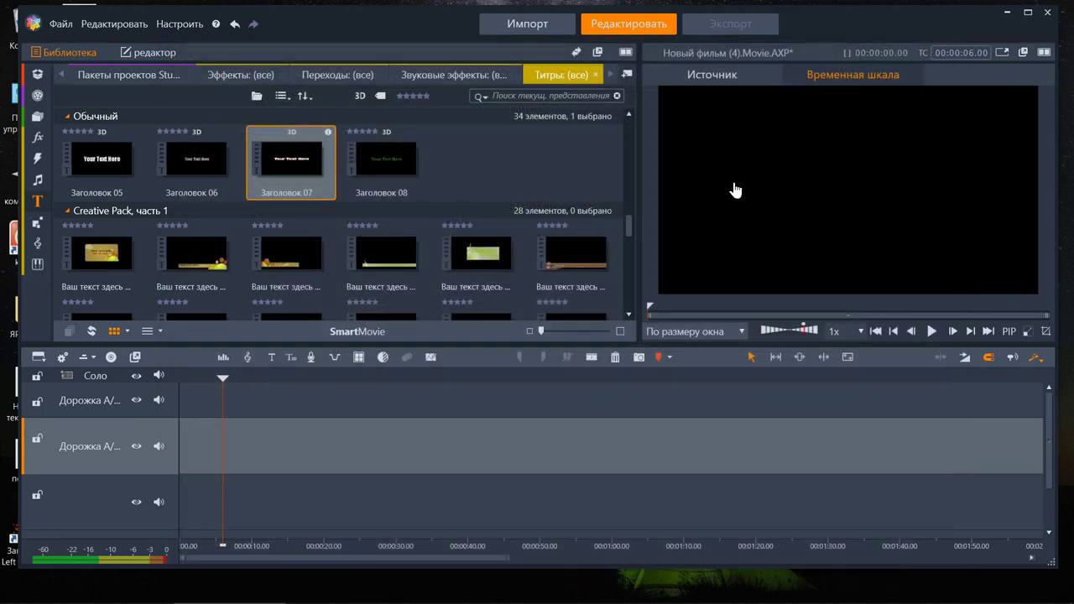
Step: Browse the library's Studio movie projects and Studio project packages
mouse_move(37, 96)
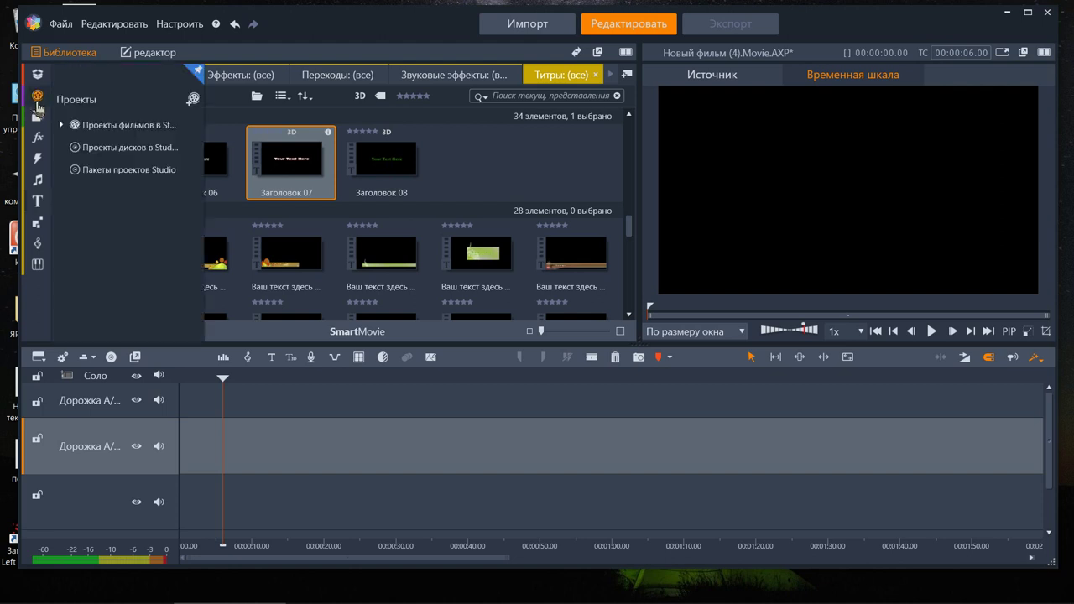
click(98, 126)
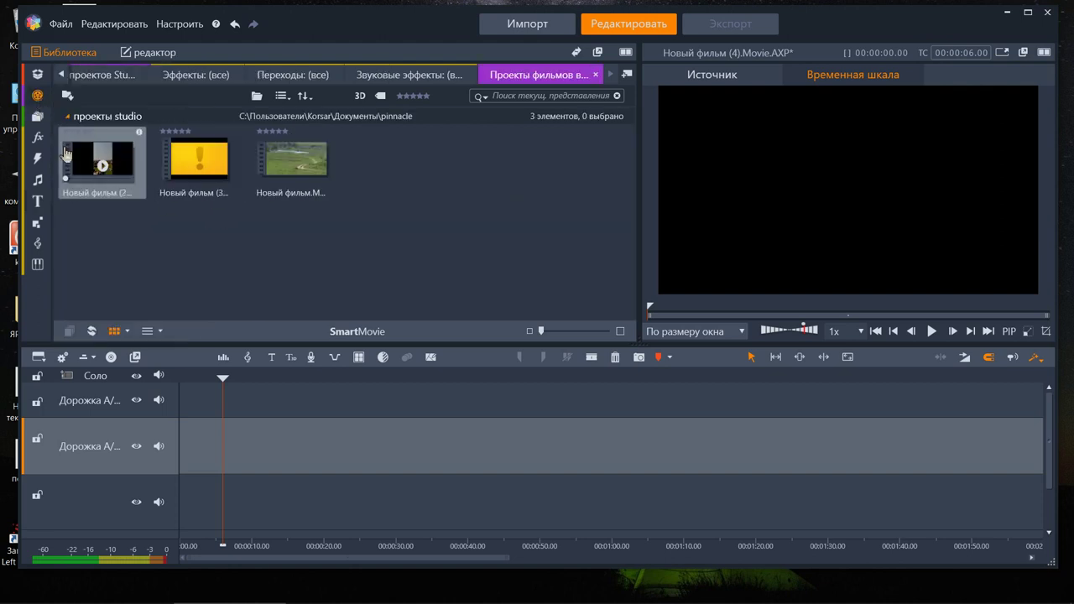
mouse_move(49, 112)
mouse_move(37, 94)
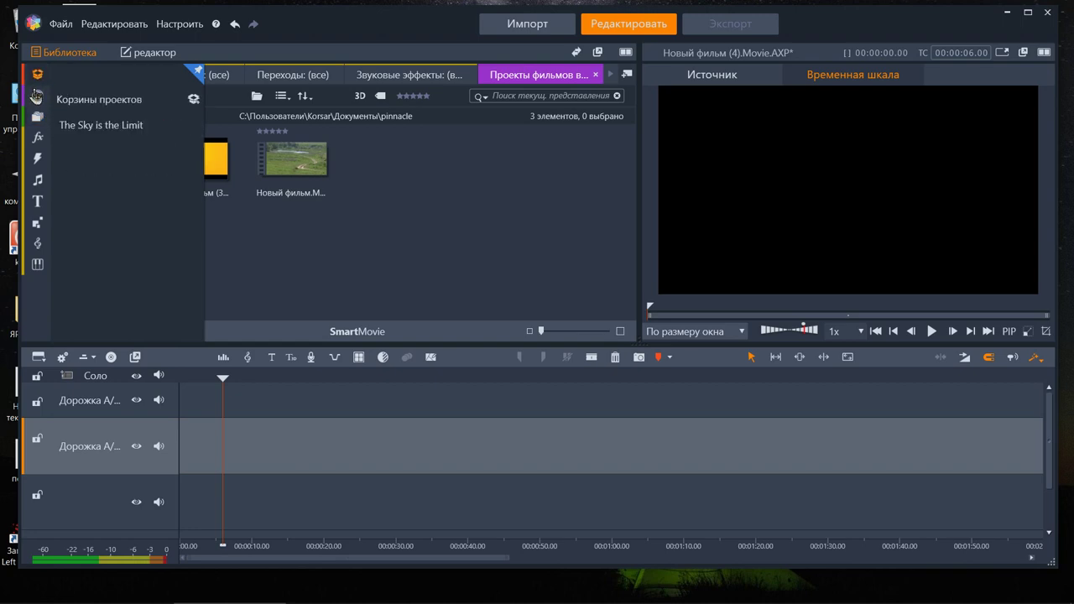
click(130, 170)
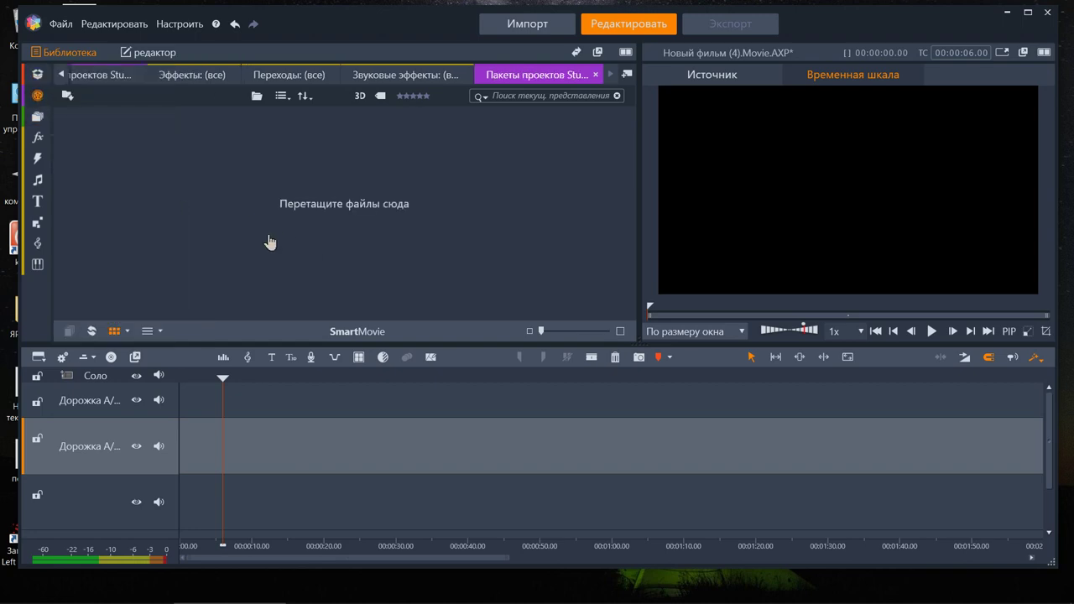
Step: Import the video file г.Искитим from the кино folder on drive G into the library
click(68, 98)
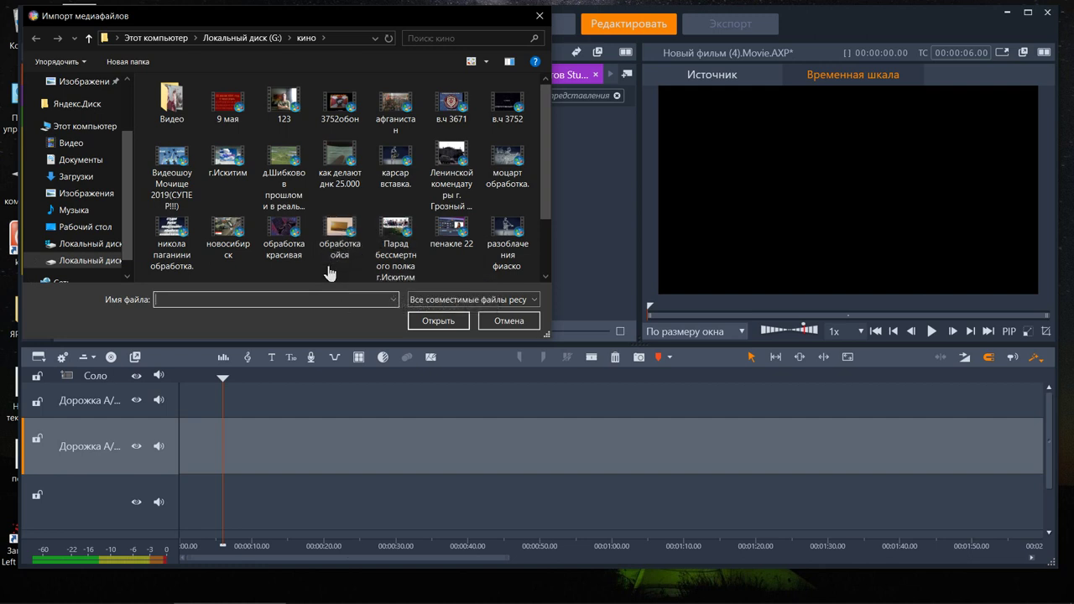
scroll(329, 273, down, 1)
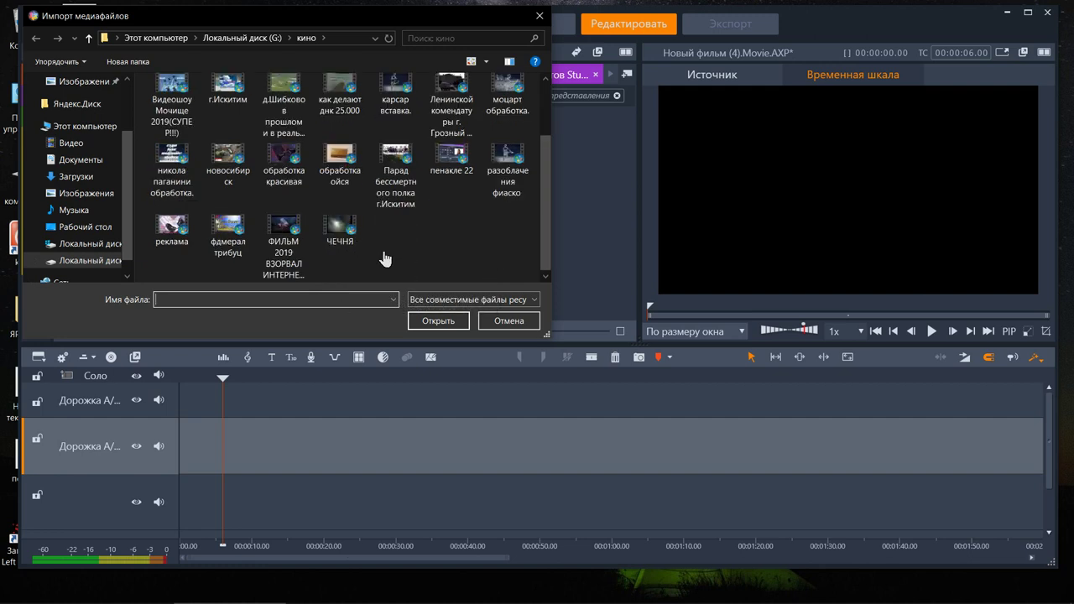
scroll(385, 259, up, 1)
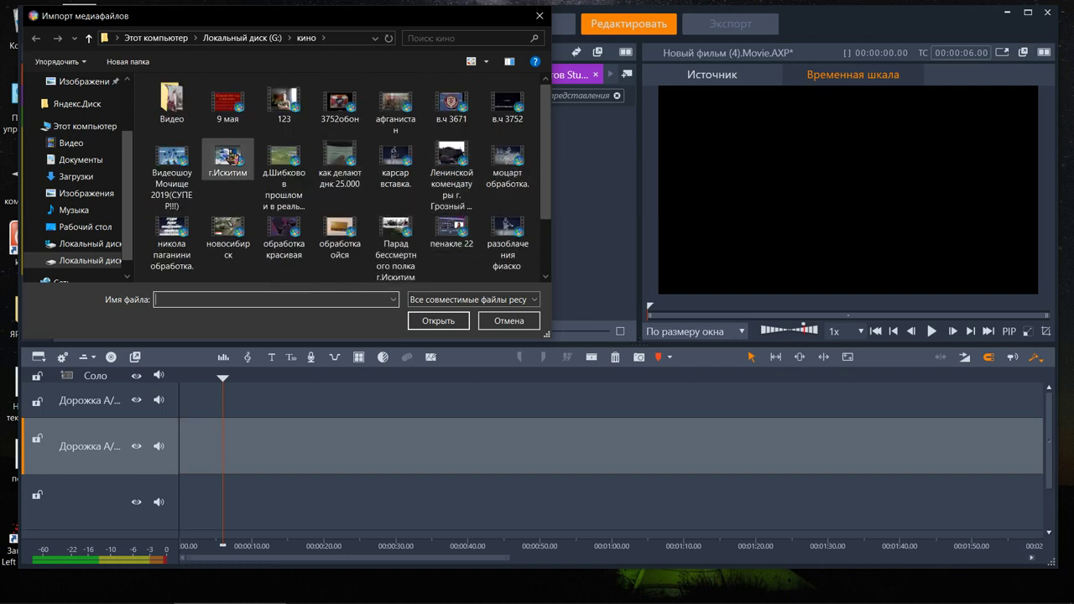
drag(227, 160, 214, 456)
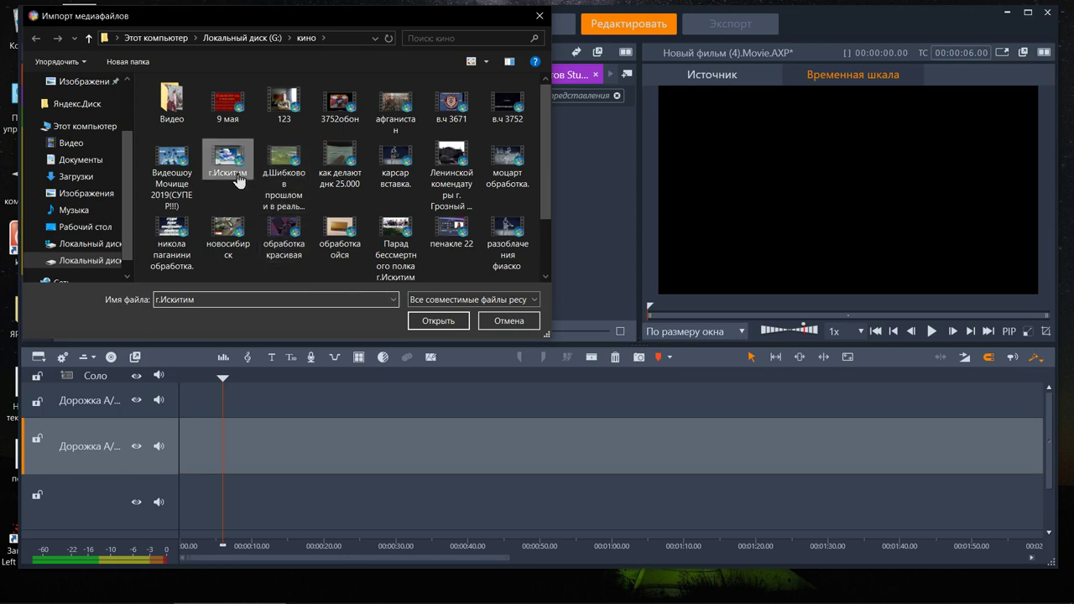
click(438, 321)
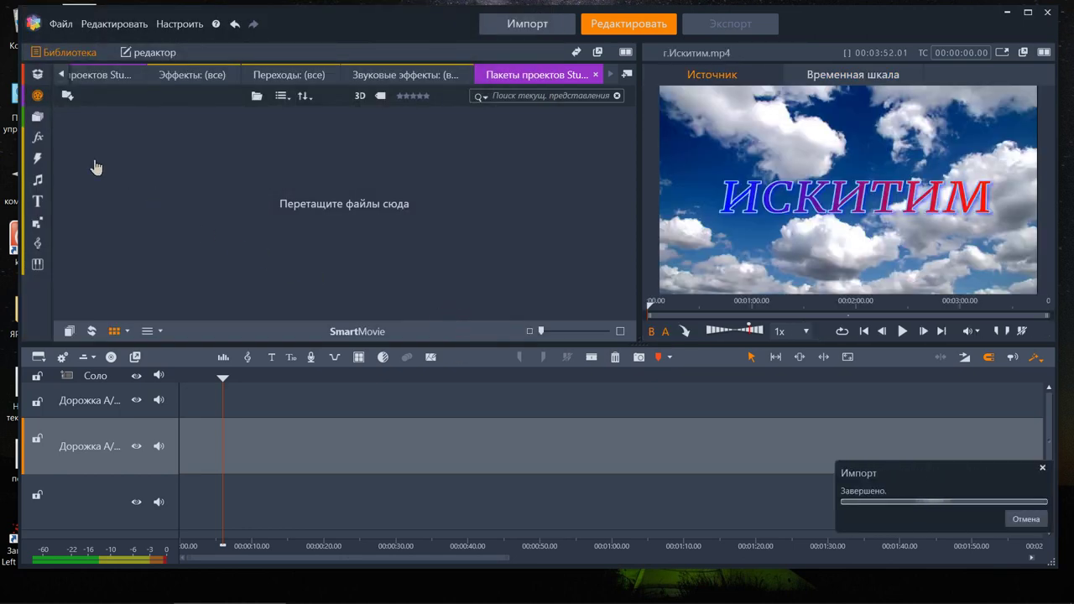
Step: Place г.Искитим.mp4 from the latest media collection at the start of the second timeline track
mouse_move(38, 121)
click(88, 127)
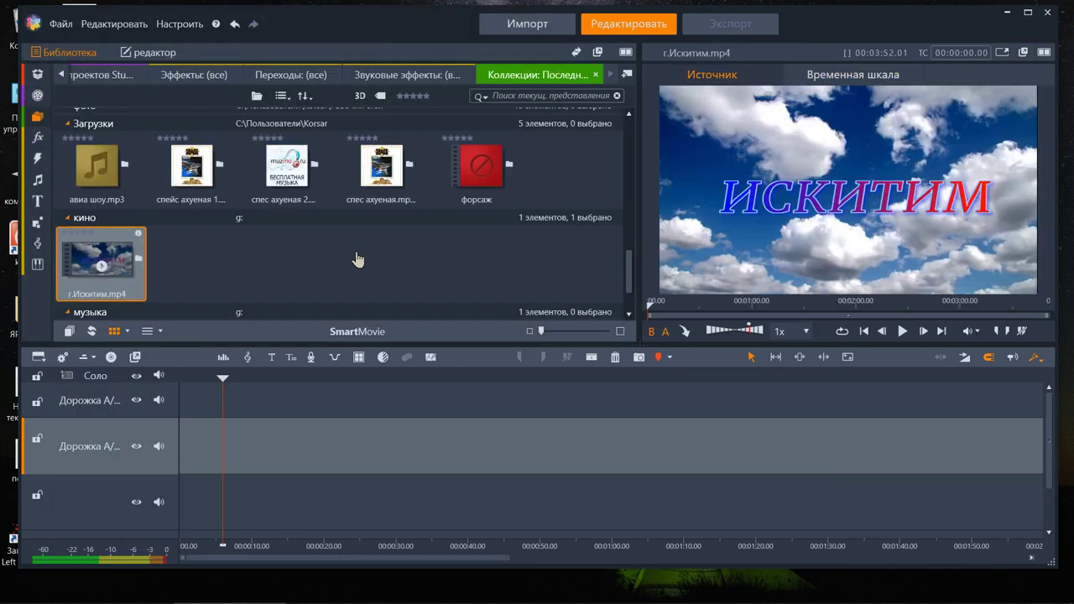
drag(105, 252, 209, 455)
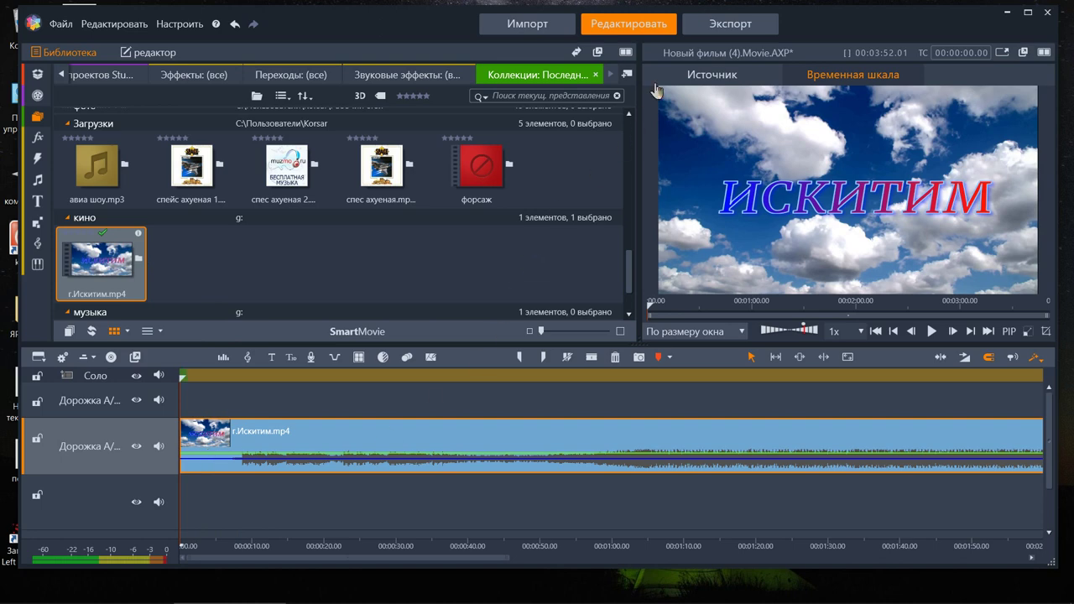
Step: Open the movie's export settings, make them match the timeline, and play the first seconds of the preview
click(708, 25)
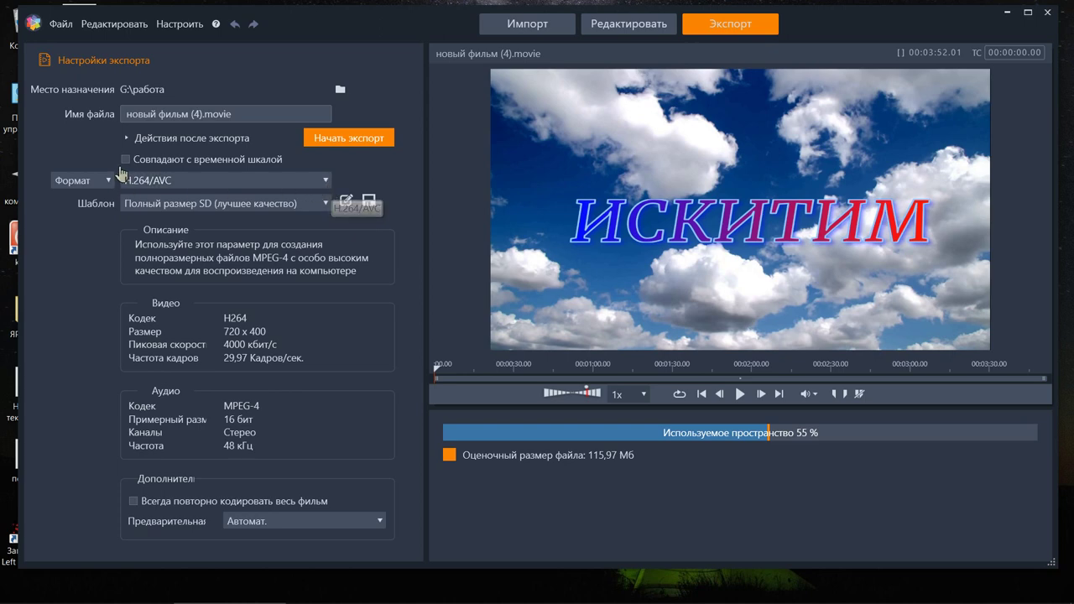
click(126, 159)
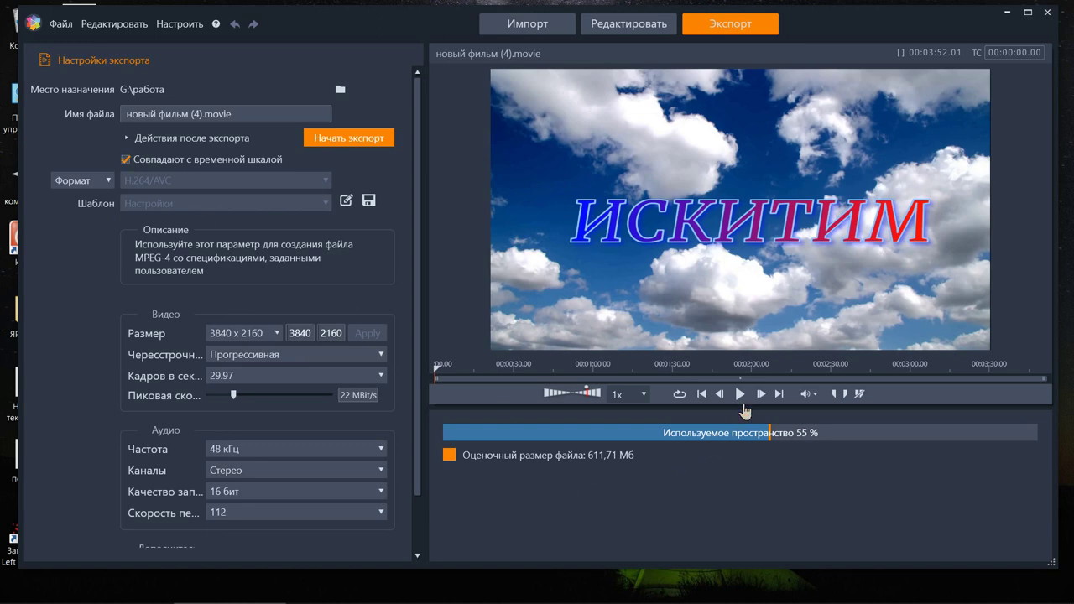
click(741, 394)
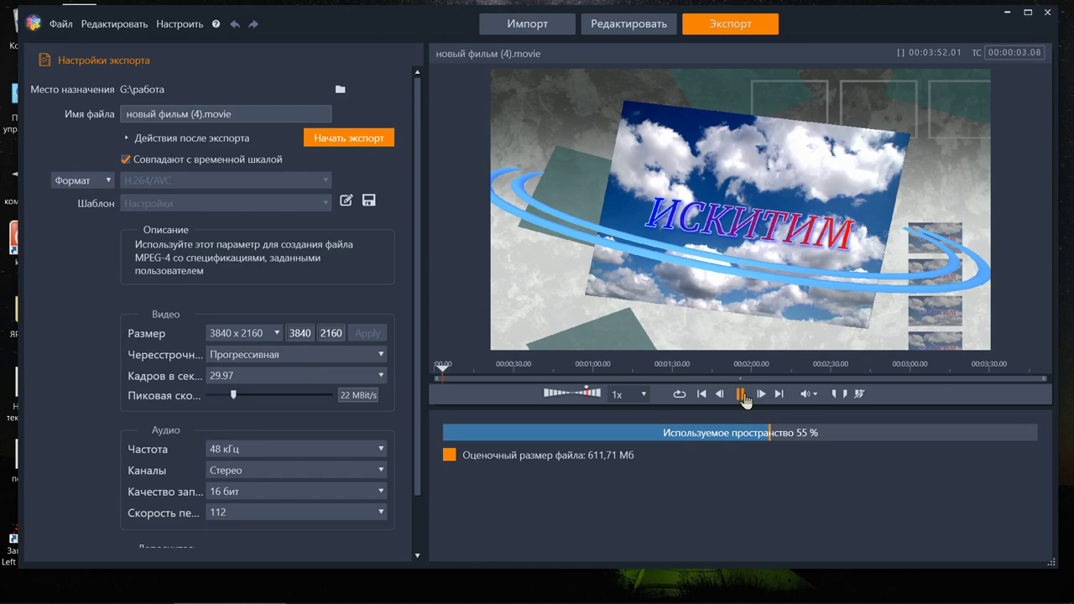
click(742, 395)
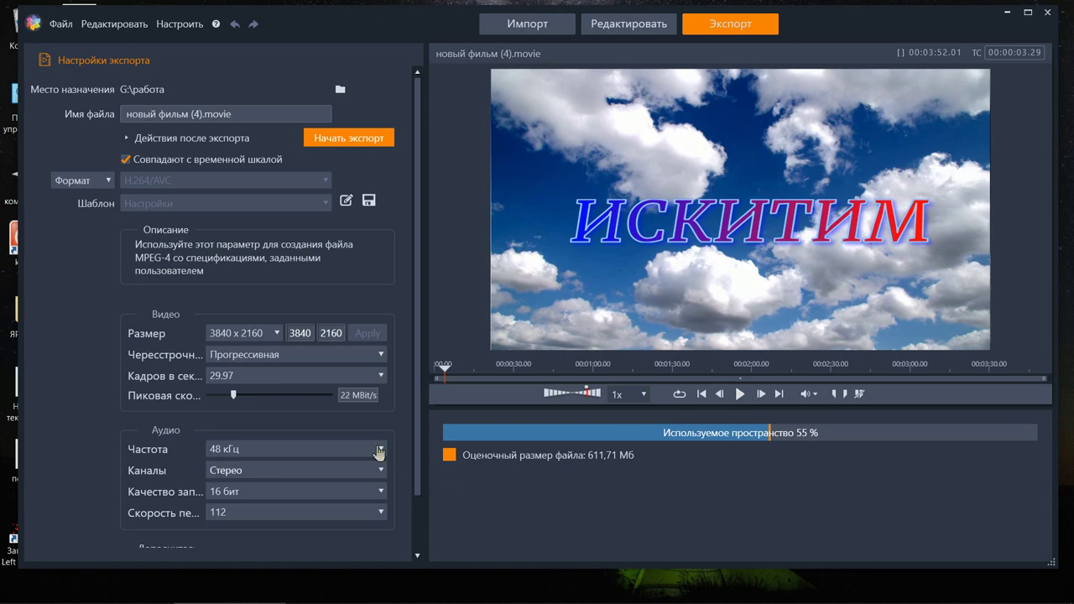
Step: Examine the audio frequency, channel and quality options and the additional encoding settings of the export
click(383, 449)
click(384, 450)
click(382, 471)
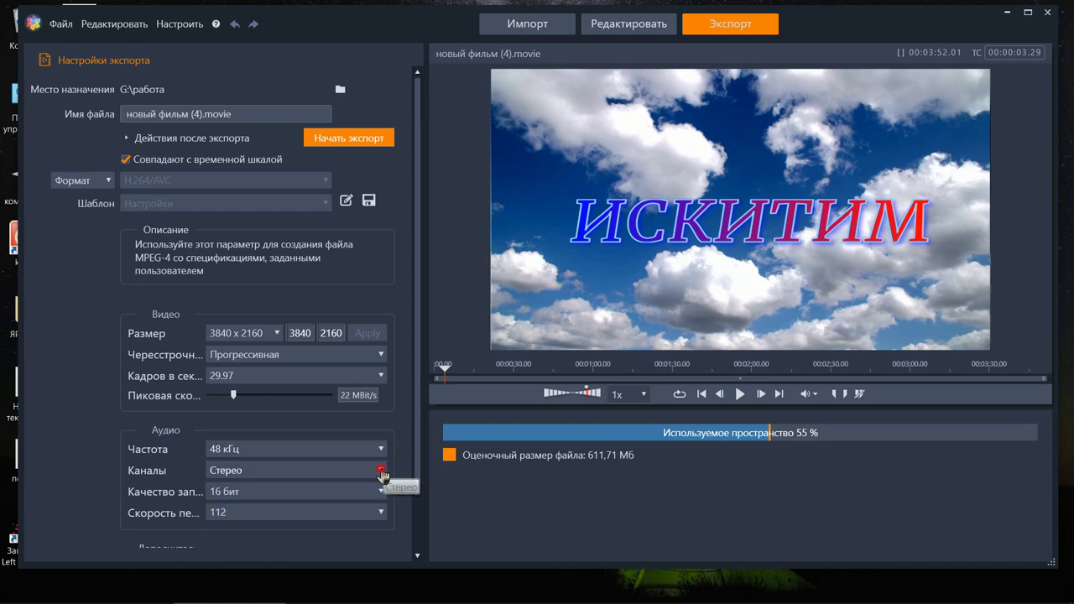
click(382, 471)
click(382, 492)
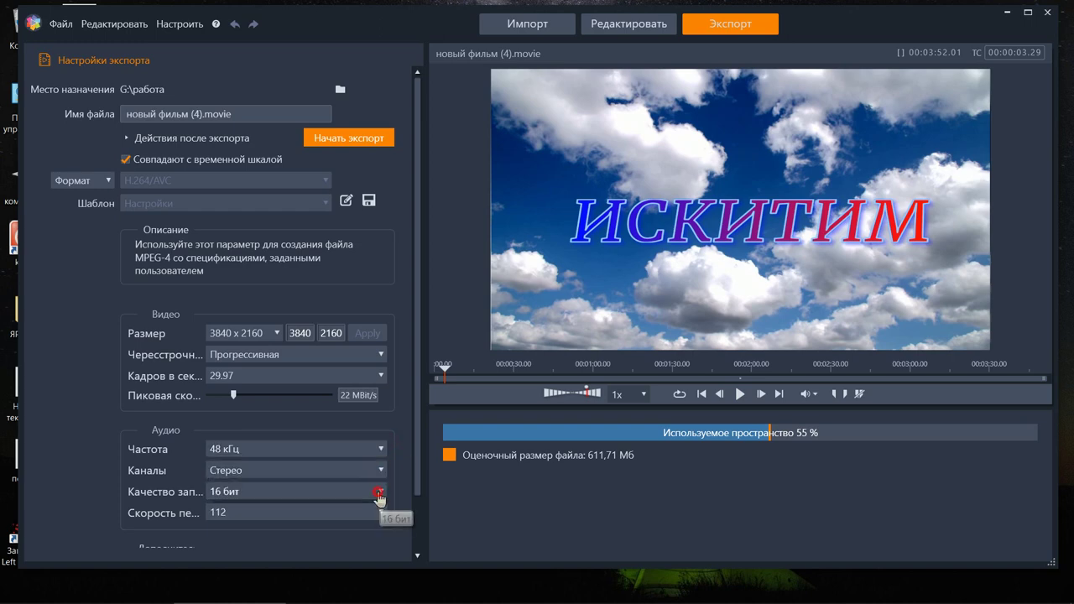
click(382, 492)
scroll(364, 553, down, 2)
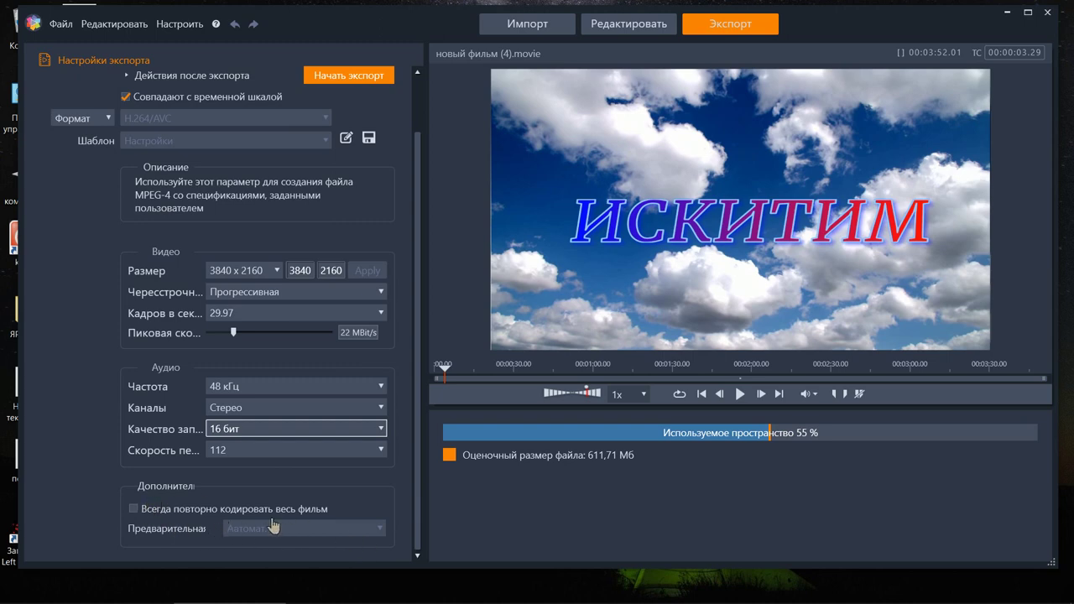
scroll(277, 525, up, 2)
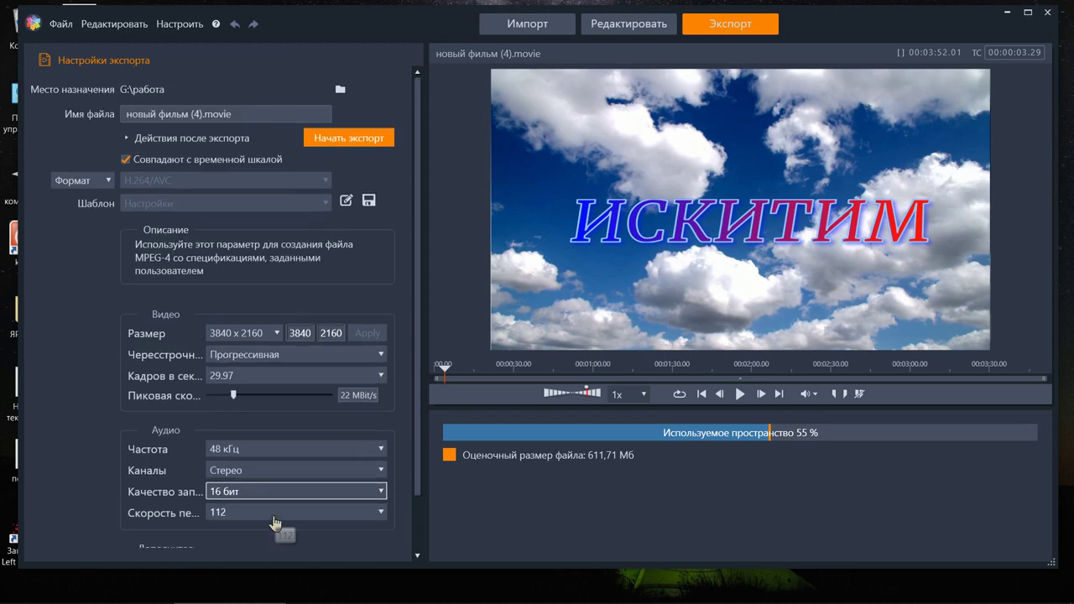
Step: Turn off matching the timeline and choose the export template Полный размер SD (лучшее качество)
click(125, 159)
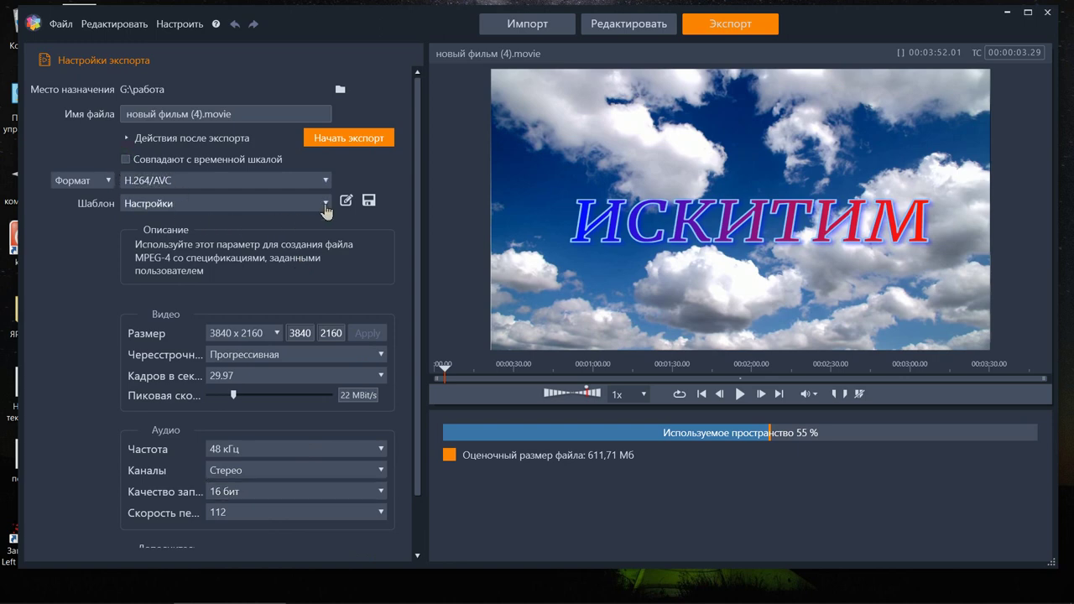
click(325, 206)
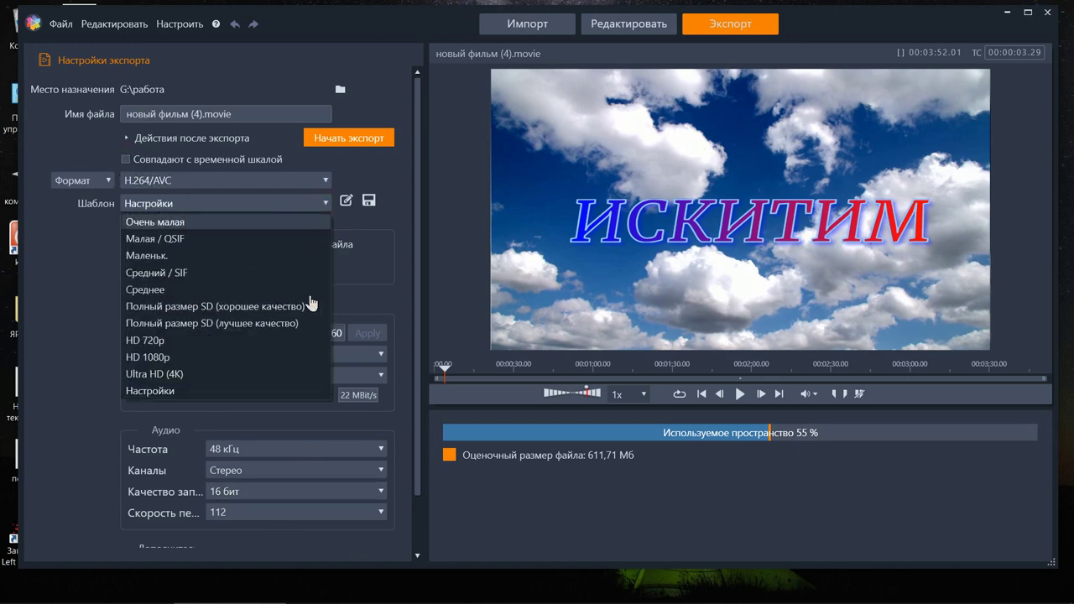
click(311, 323)
Step: Set the export format to MPEG-4 Visual and look through the other formats on offer
click(322, 185)
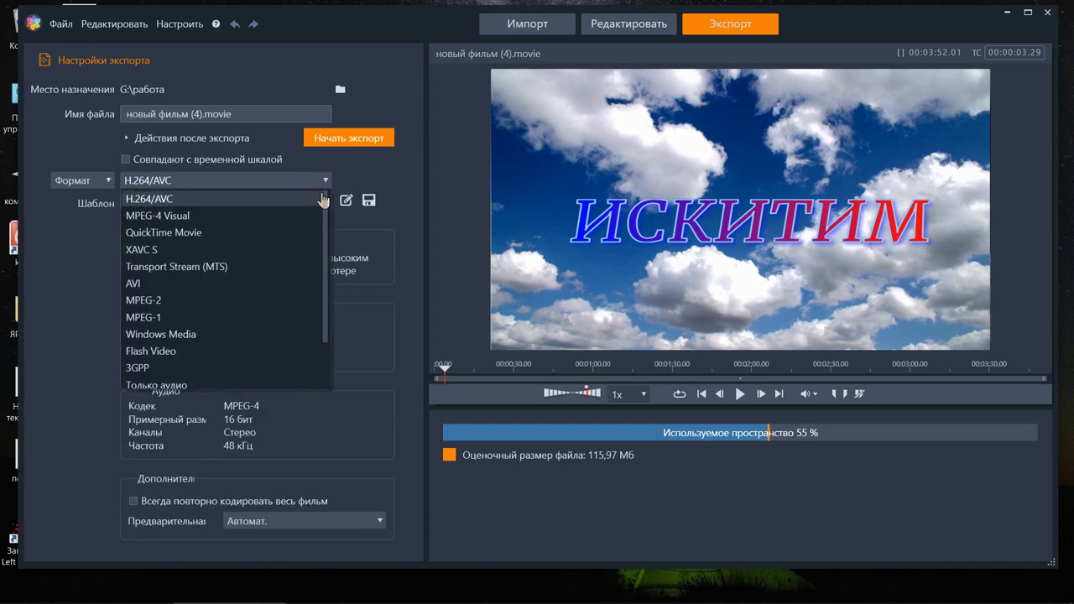
click(319, 215)
click(326, 185)
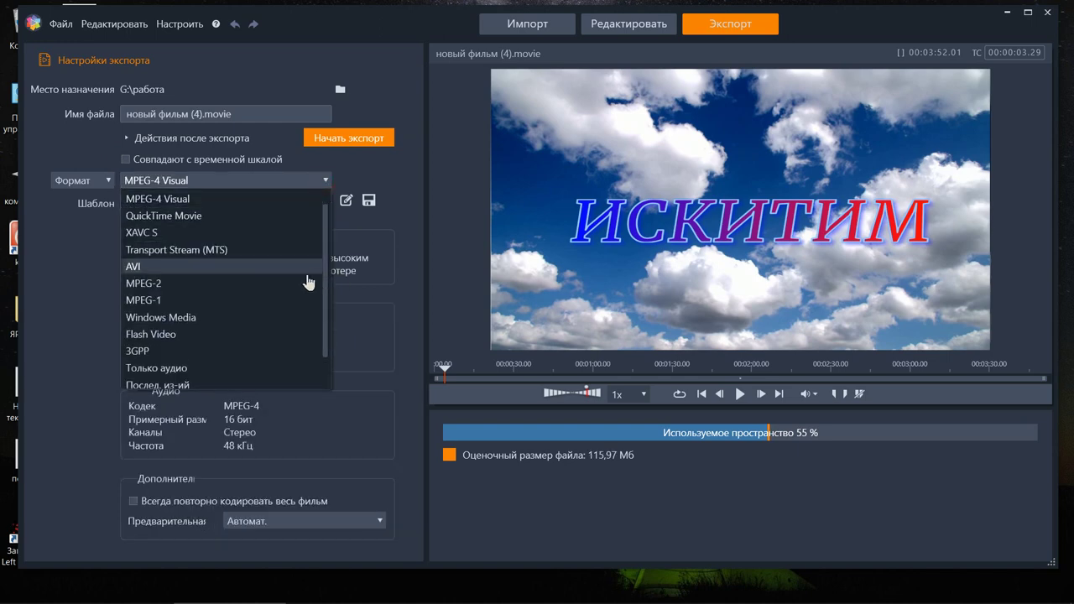
scroll(308, 288, down, 1)
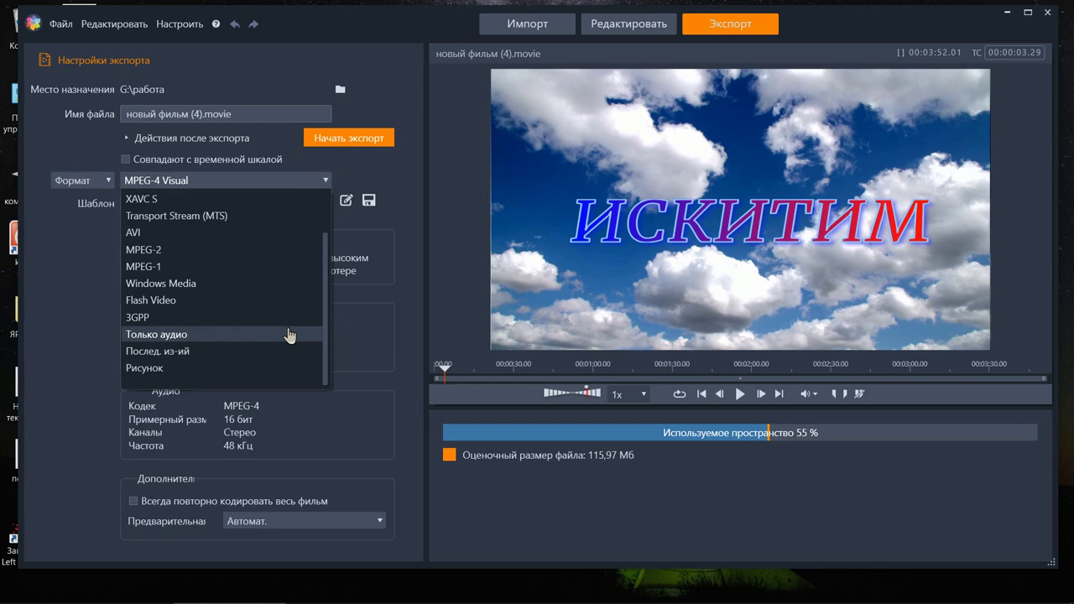
scroll(290, 335, up, 1)
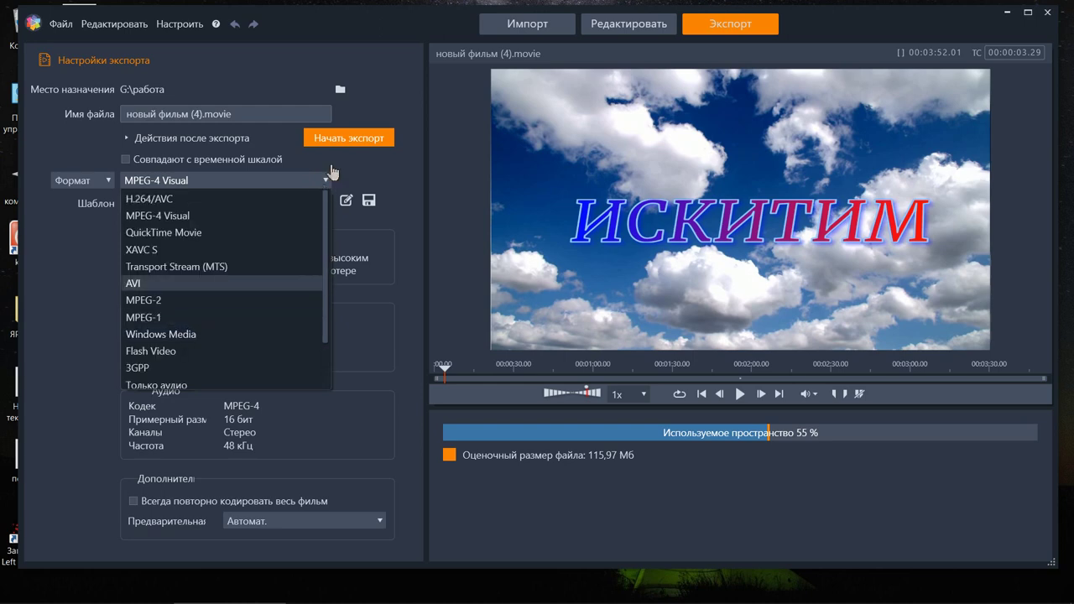
click(328, 178)
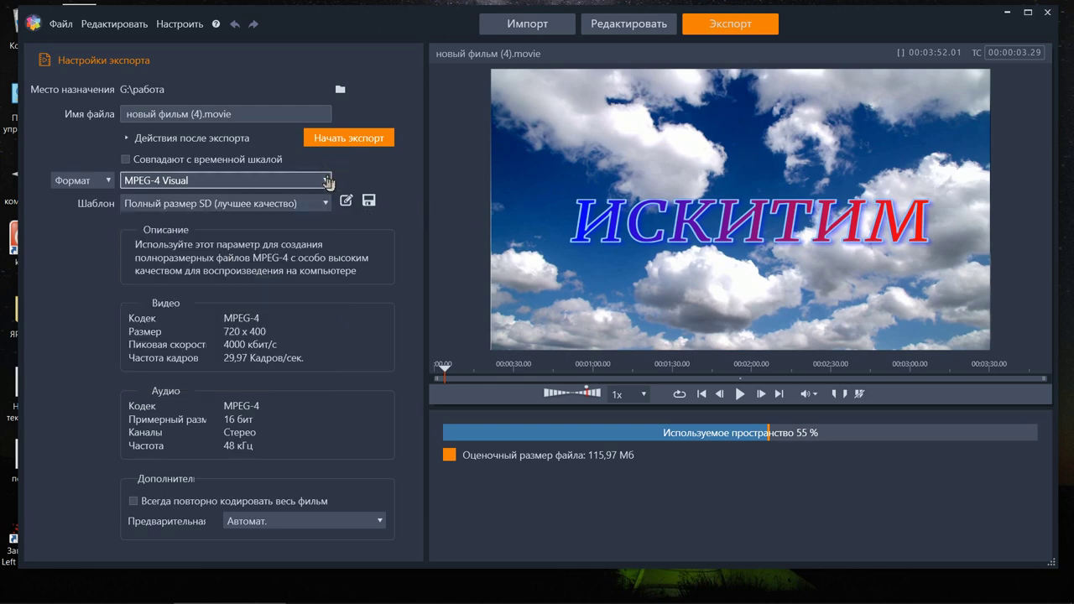
Step: Set the export format to H.264/AVC and choose the template Ultra HD (4K)
click(325, 181)
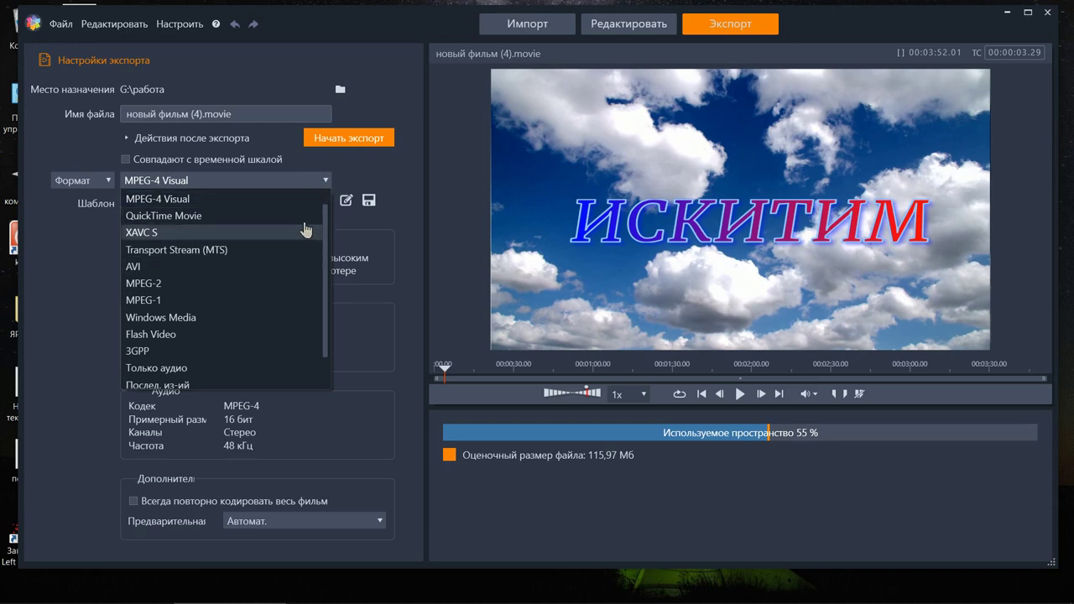
scroll(308, 225, up, 1)
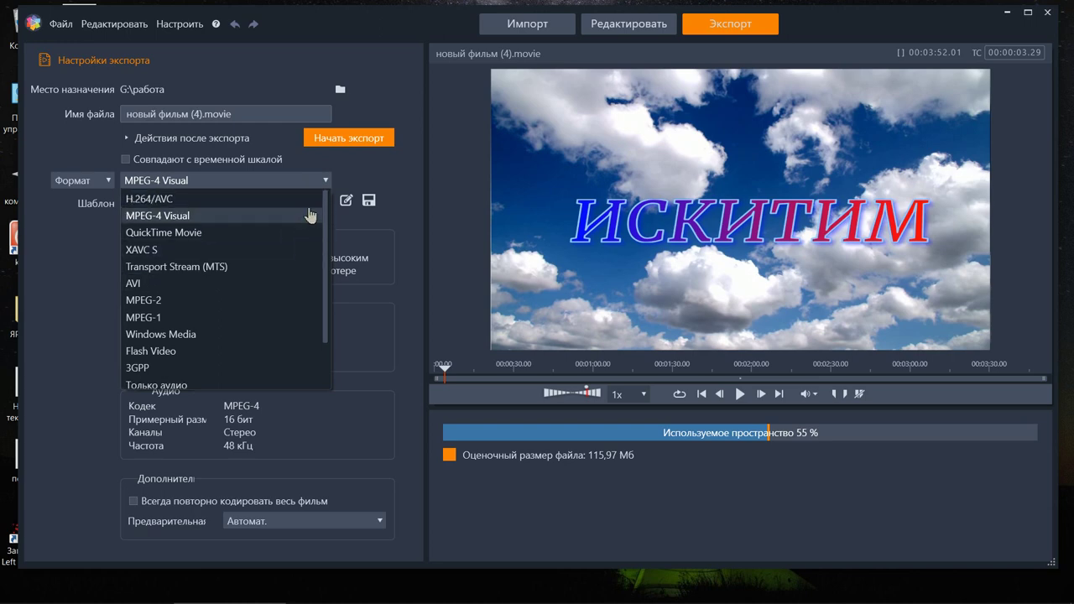
click(310, 203)
click(315, 206)
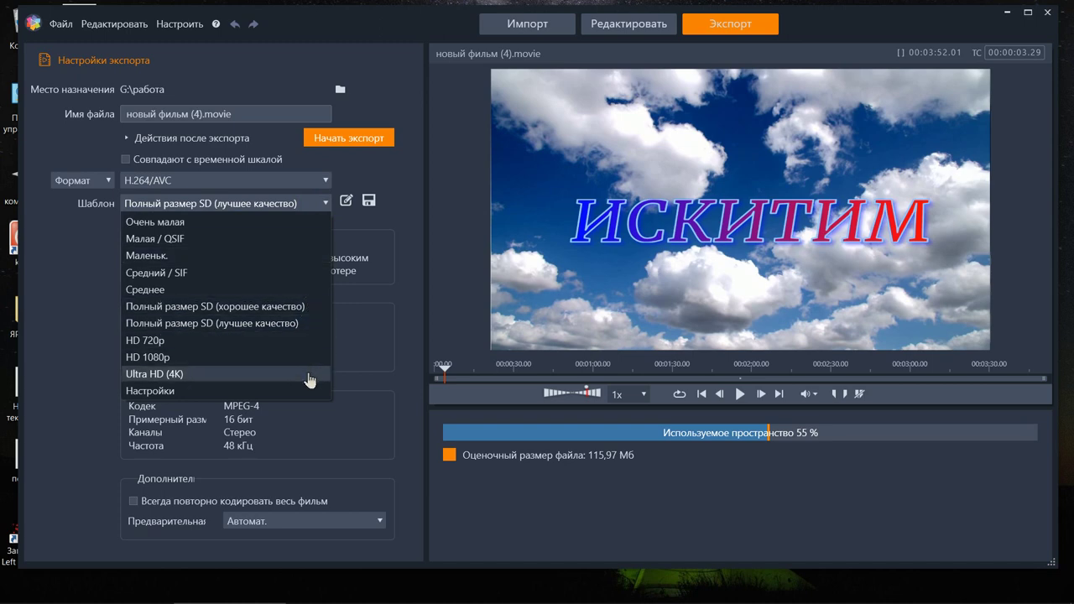
click(309, 381)
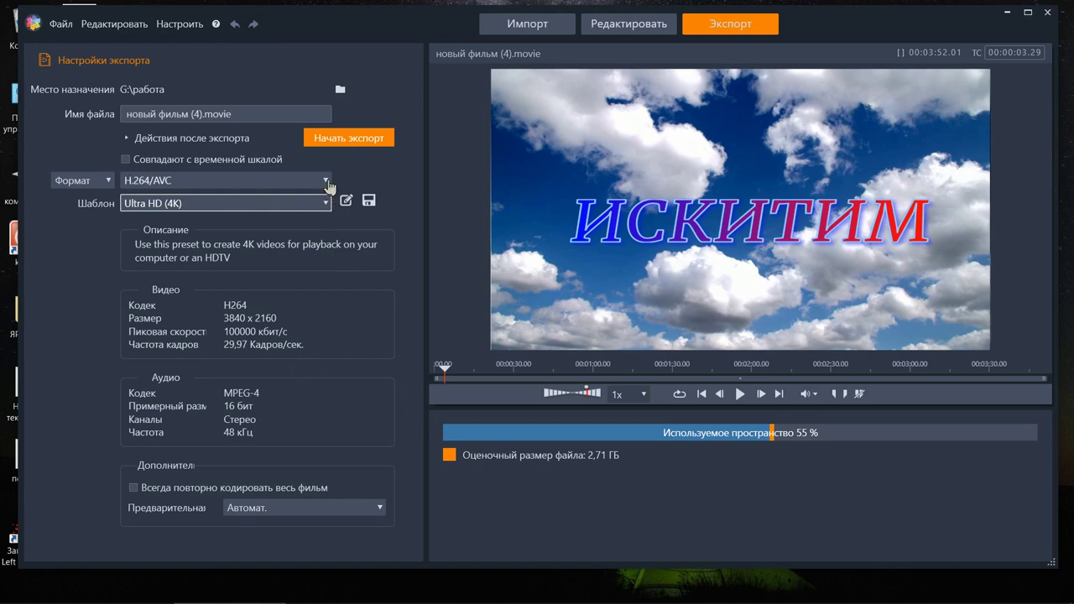
Step: Look through the full list of available export formats and leave the selection as it is
click(326, 183)
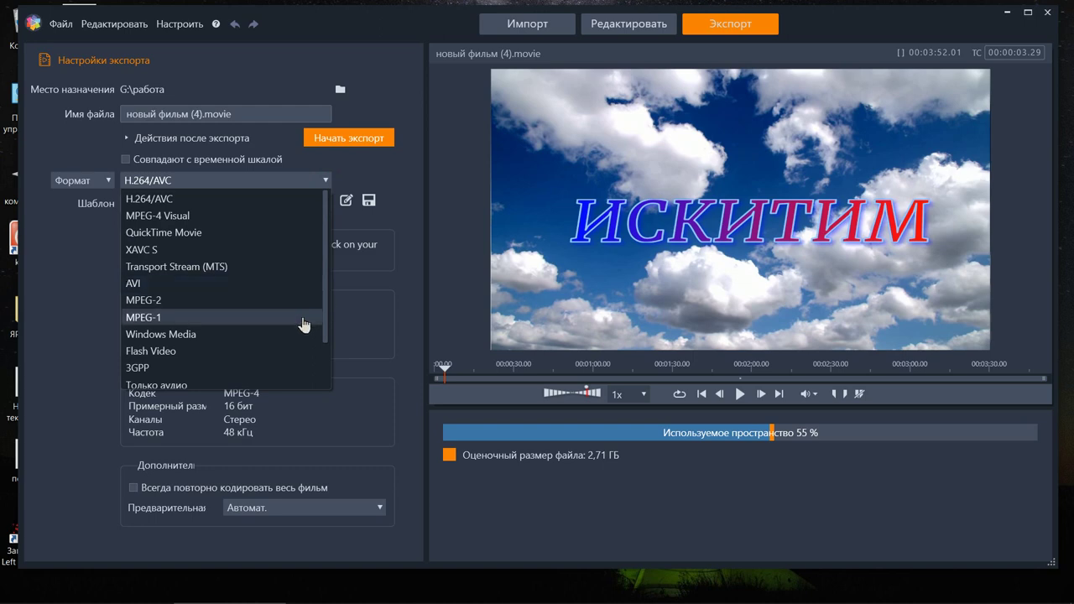
scroll(304, 326, down, 1)
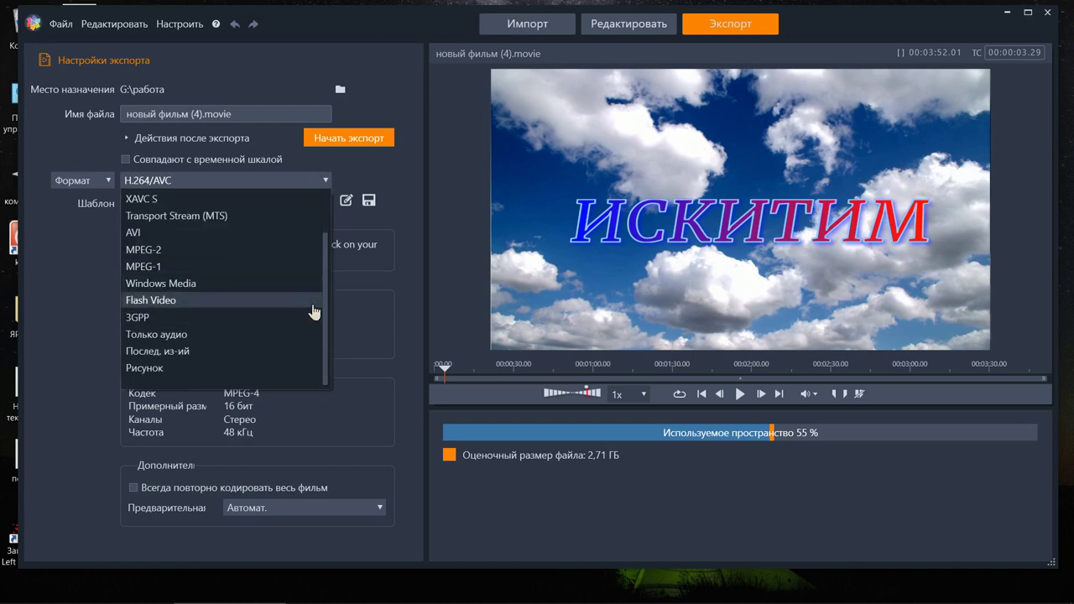
scroll(313, 327, up, 1)
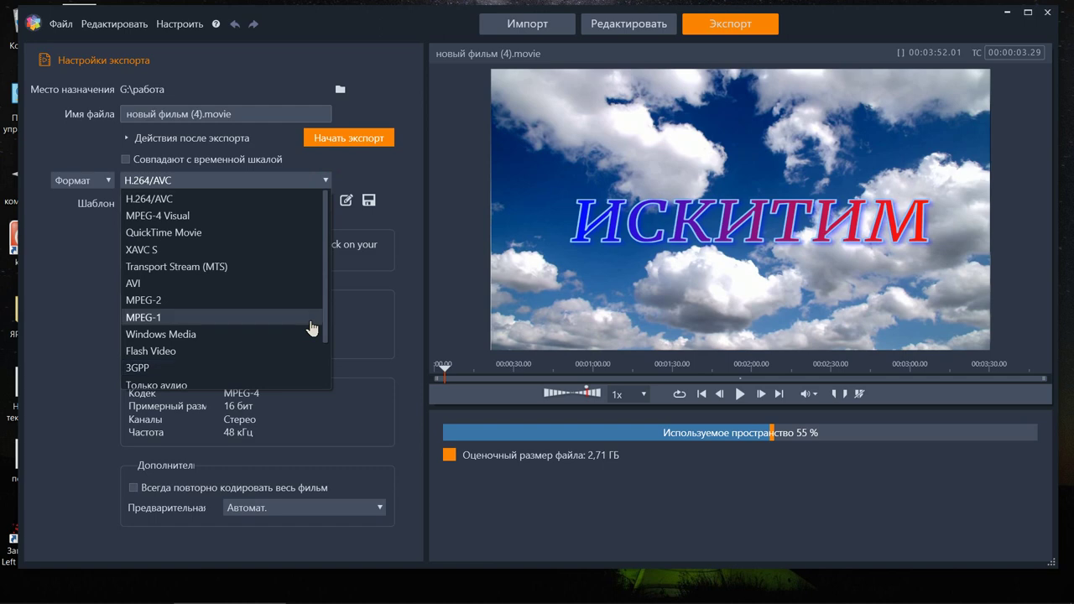
click(415, 290)
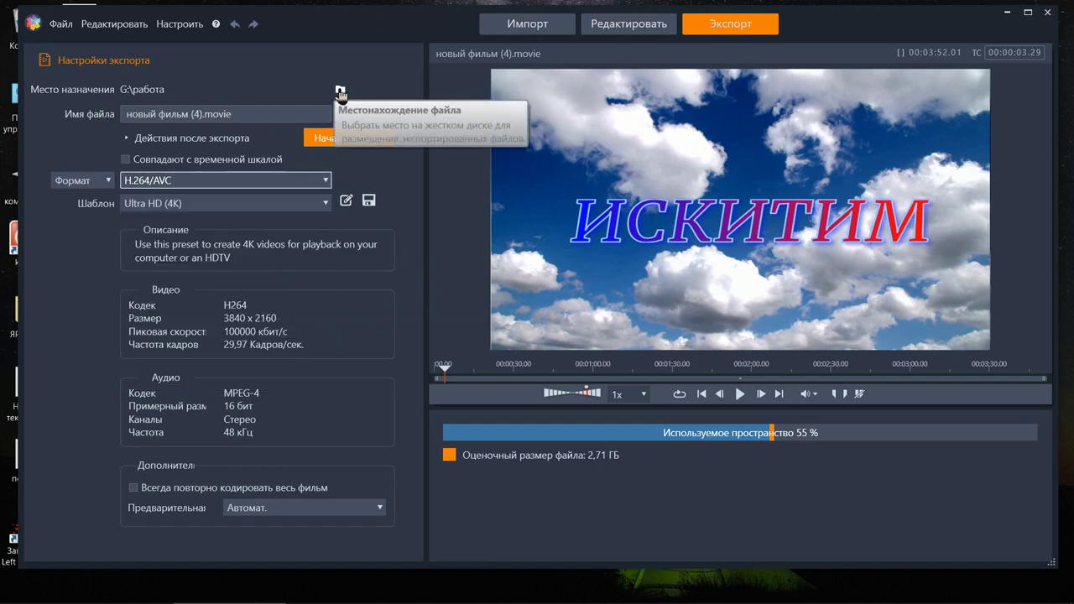
Step: Browse to the folder работа on drive G: as the export destination and dismiss the save dialog
click(340, 93)
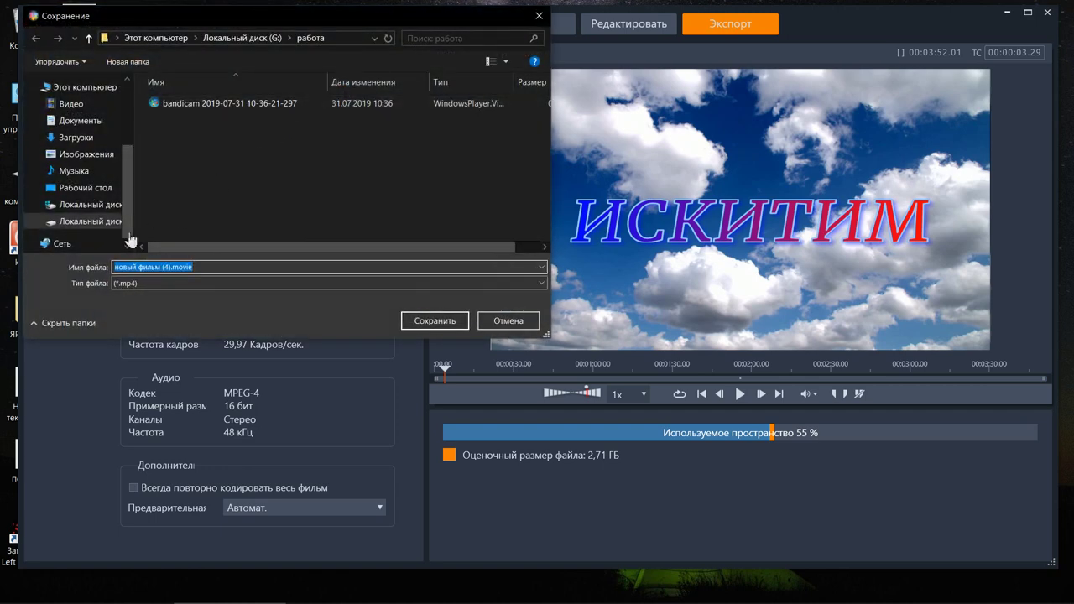
click(97, 223)
scroll(204, 209, down, 2)
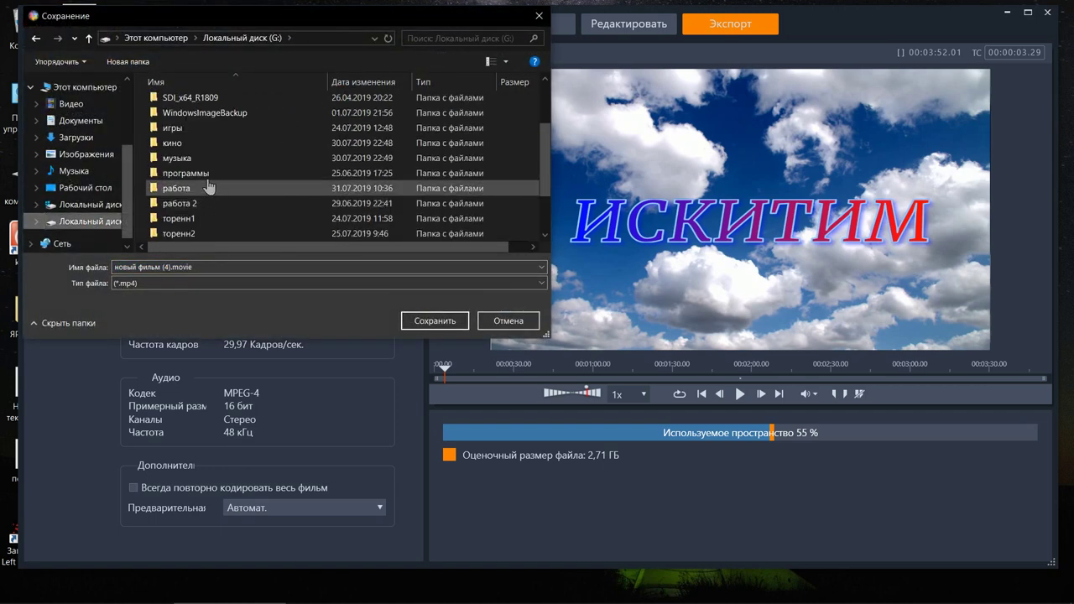
click(214, 189)
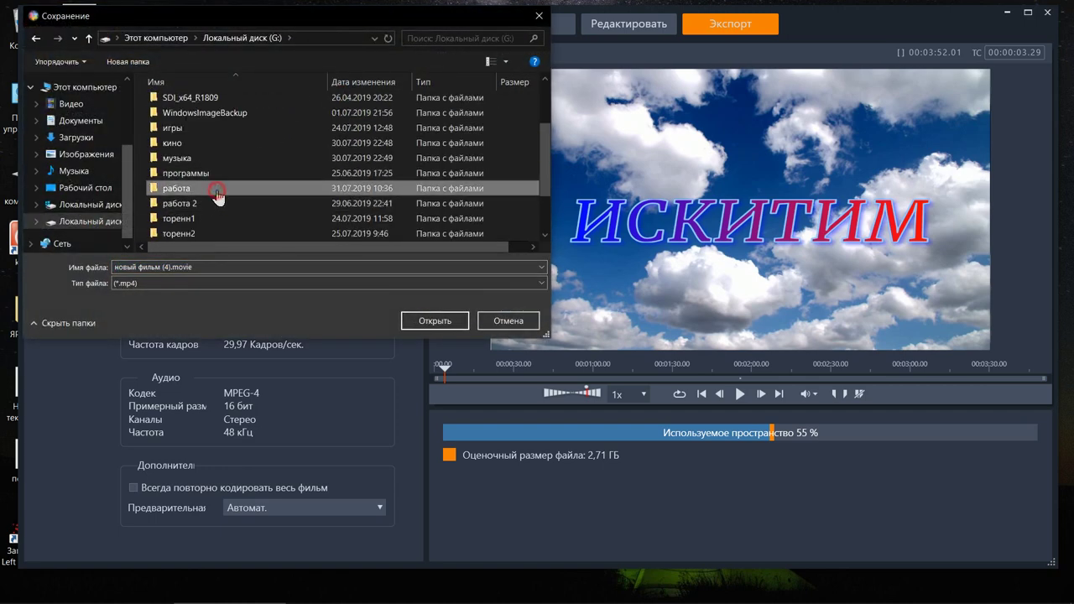
click(415, 320)
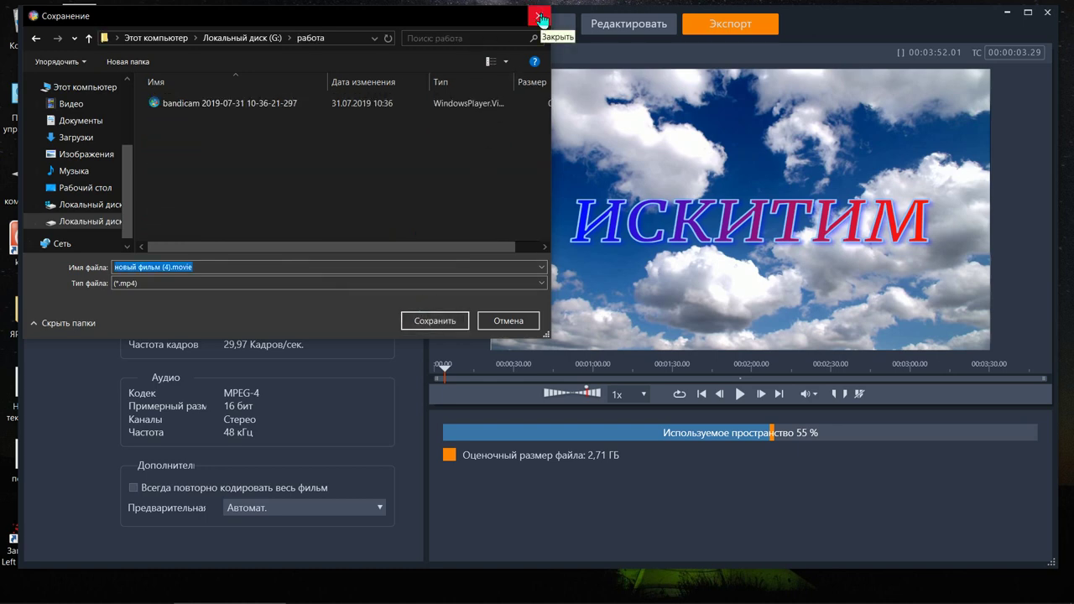
click(539, 17)
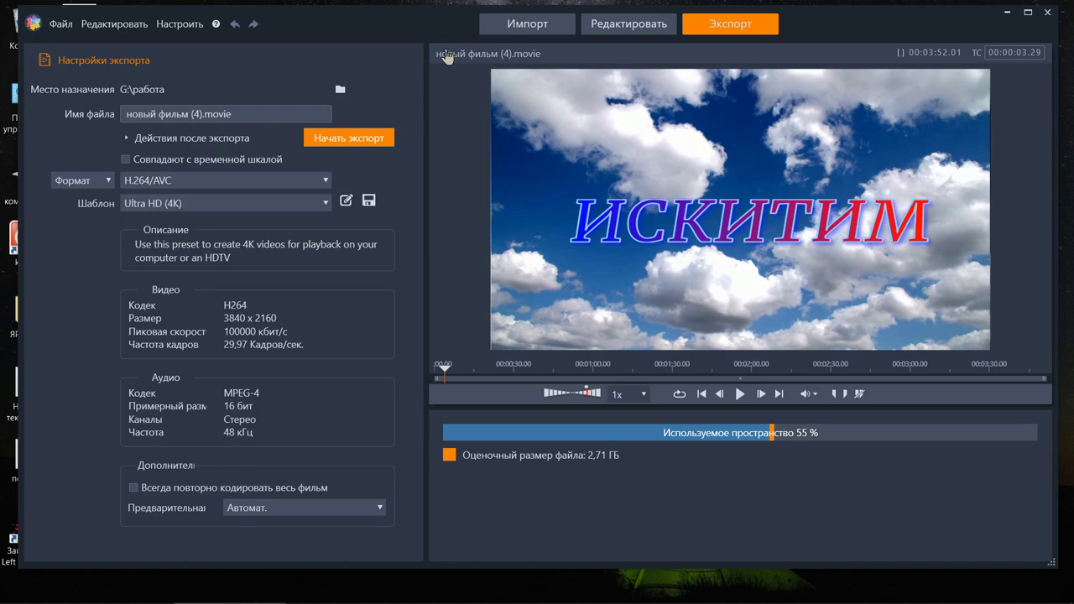
click(216, 24)
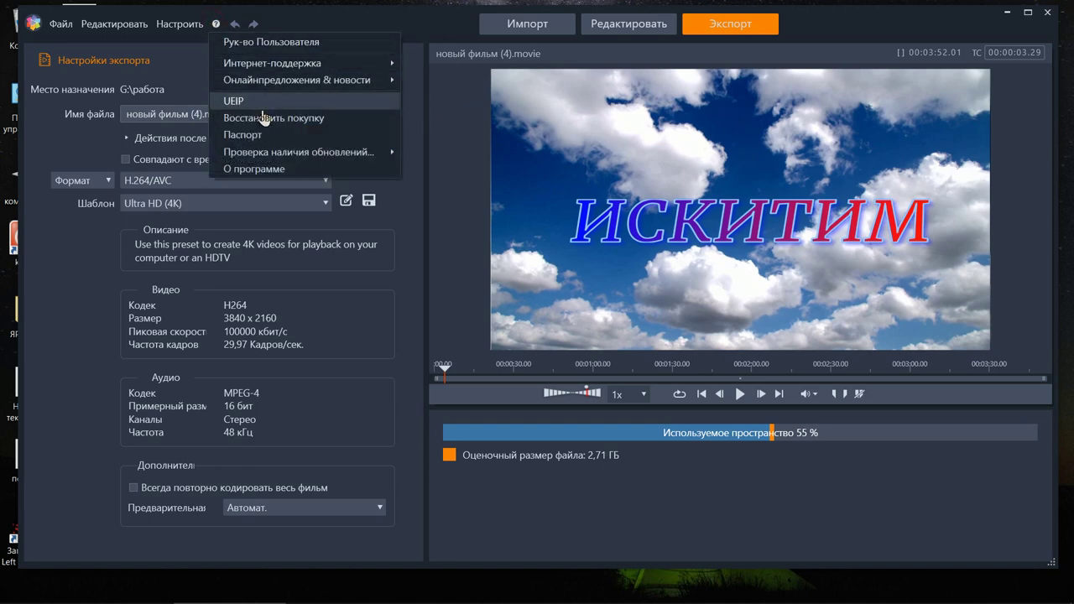
Step: In File Explorer, open the Pinnacle Studio Ultimate 22 disc image from G:\программы\видео прграммы
mouse_move(313, 151)
click(15, 178)
click(15, 178)
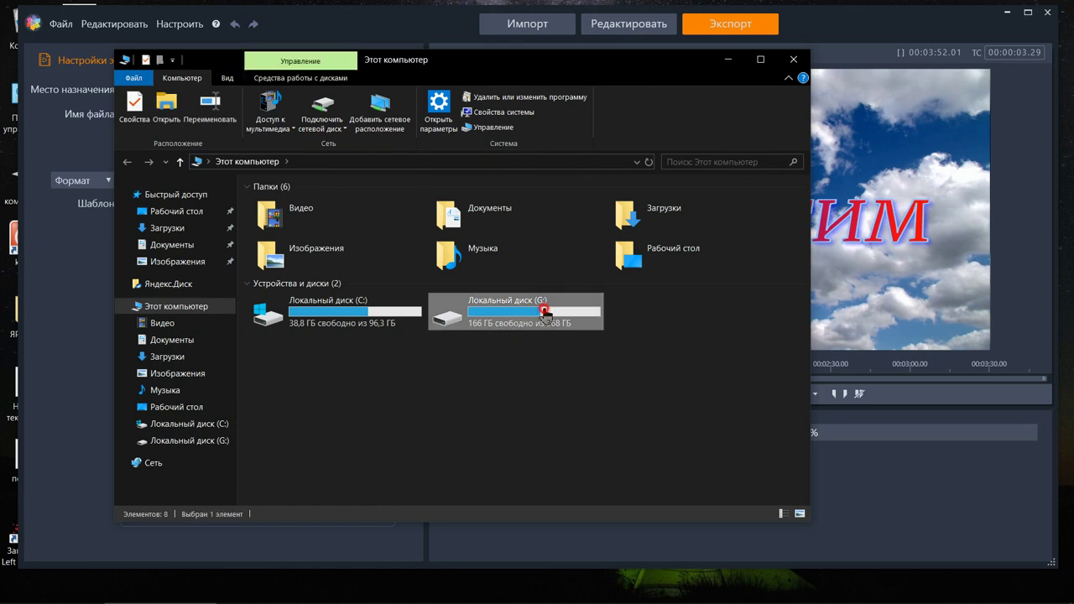
double_click(499, 300)
double_click(275, 264)
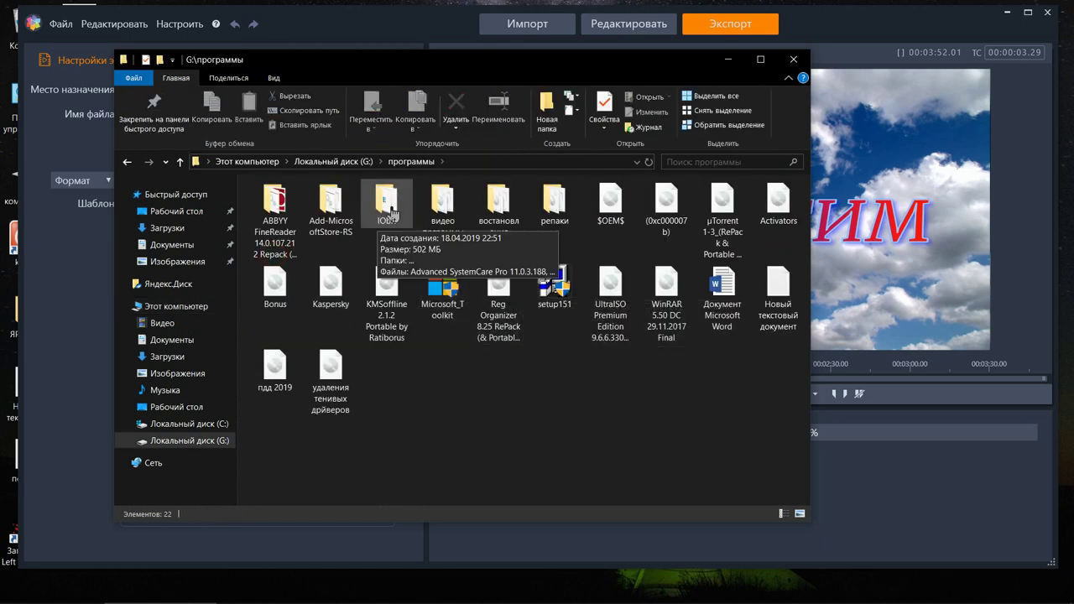
click(450, 213)
double_click(450, 212)
double_click(500, 296)
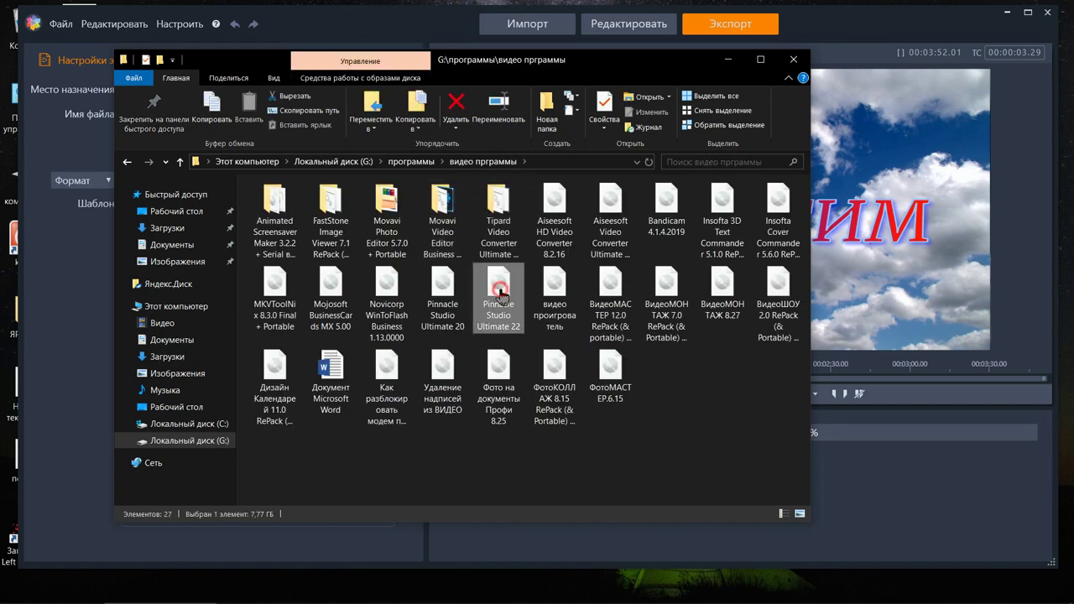
Step: Examine the contents of the mounted pinnacle_studio disc and its Crack folder, and close File Explorer
scroll(500, 295, down, 3)
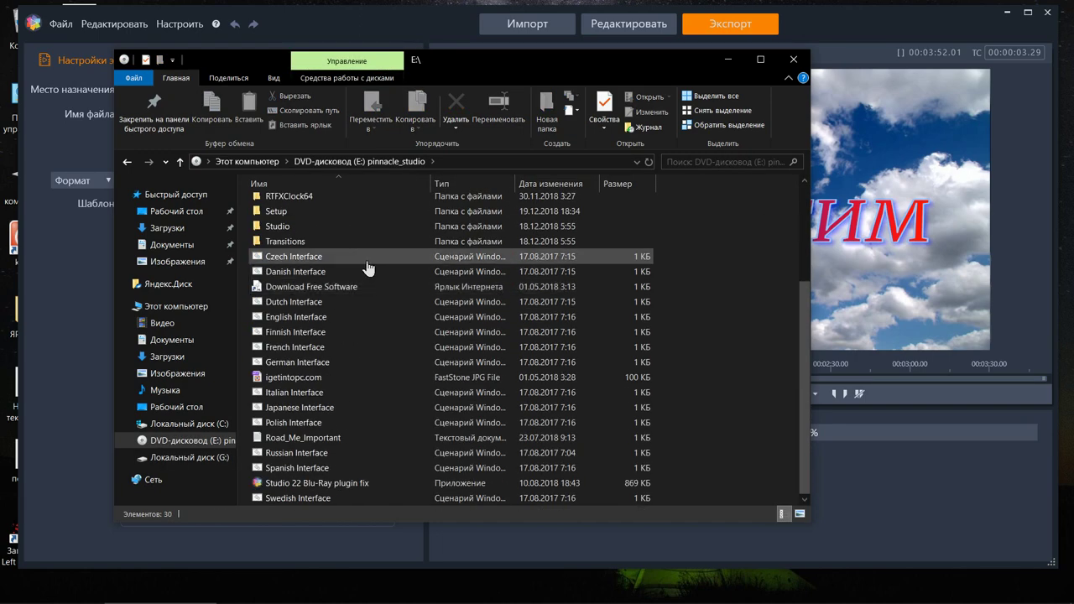
scroll(367, 266, up, 3)
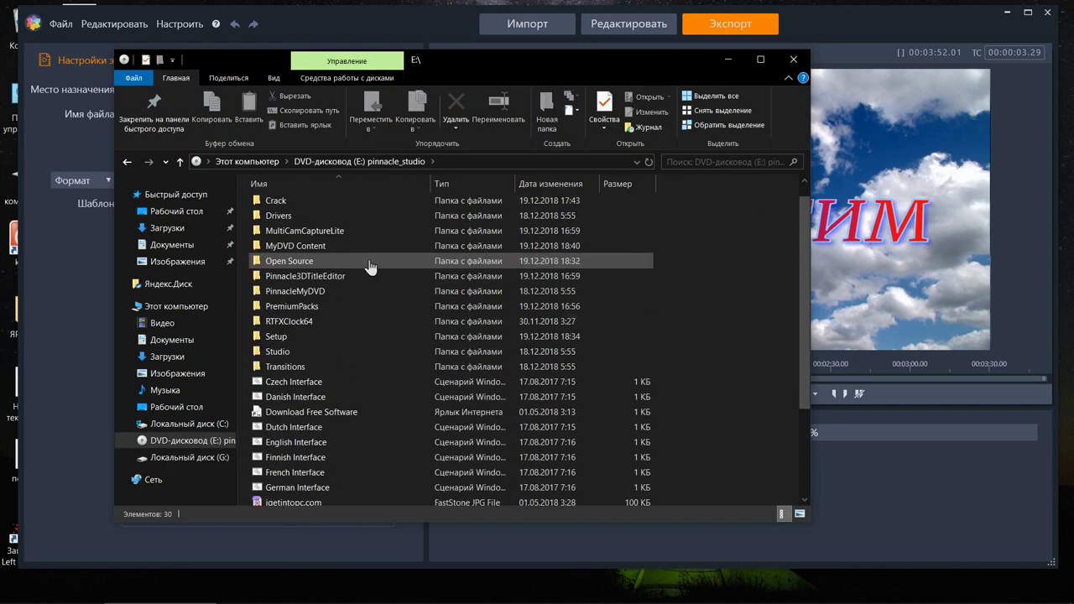
double_click(367, 203)
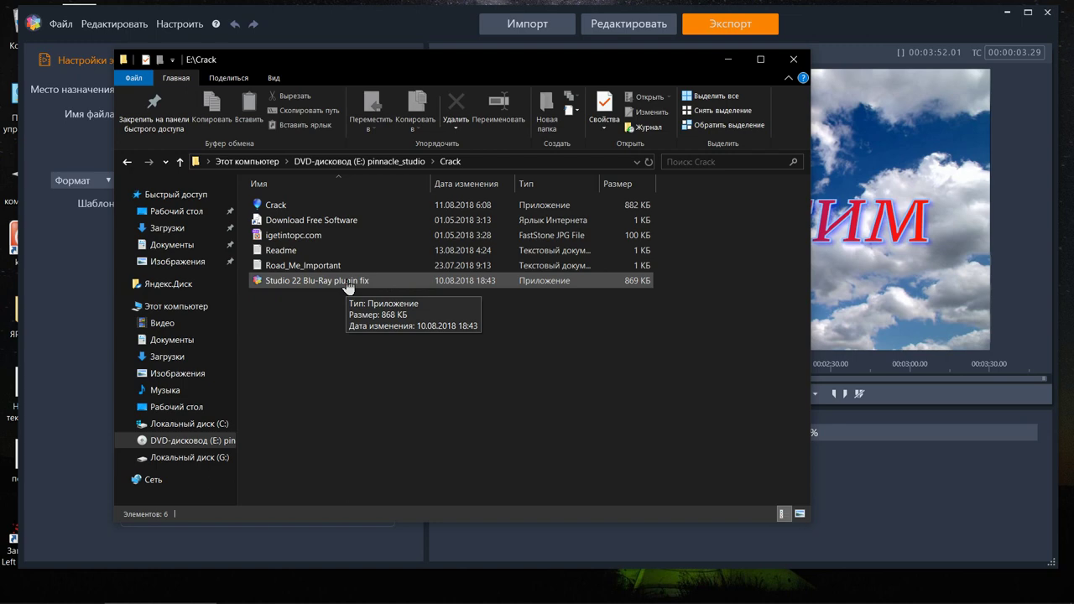
click(804, 67)
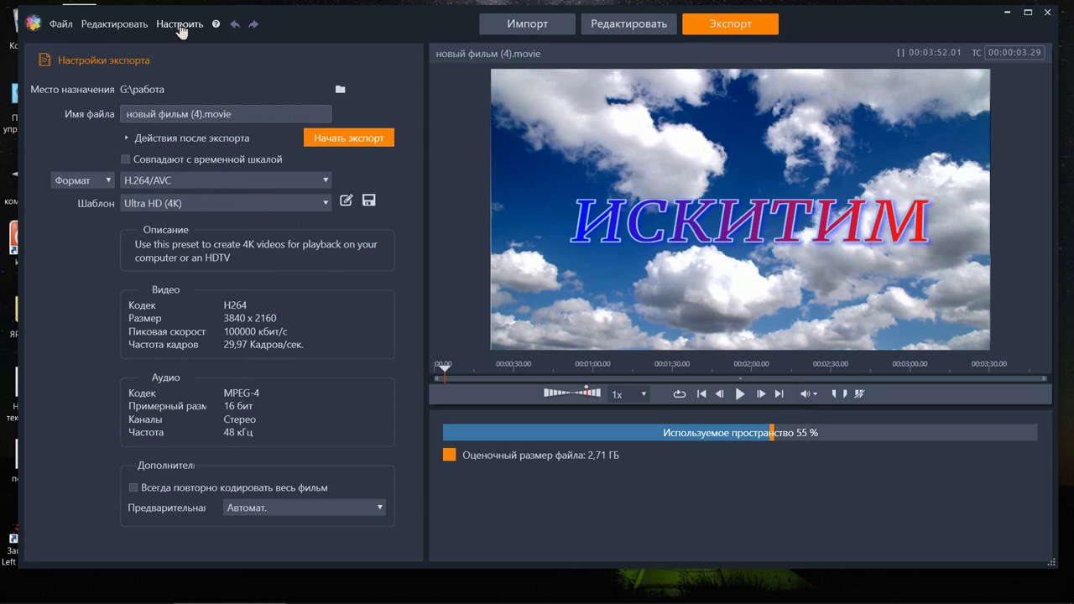
Step: View the program's serial number and passport details under Паспорт in the help options, and close them
click(215, 23)
mouse_move(260, 88)
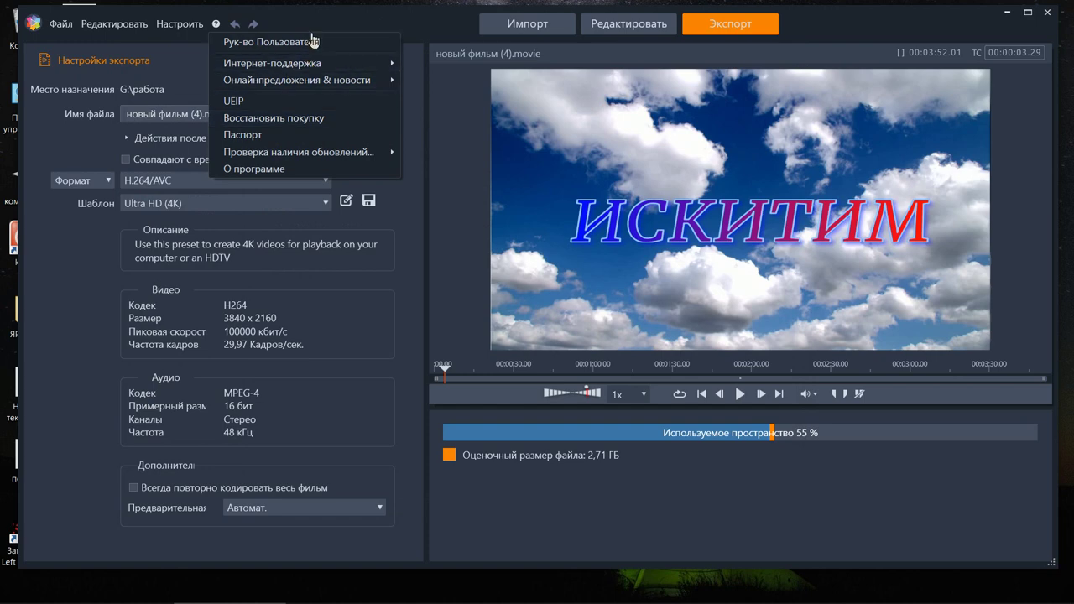
mouse_move(322, 70)
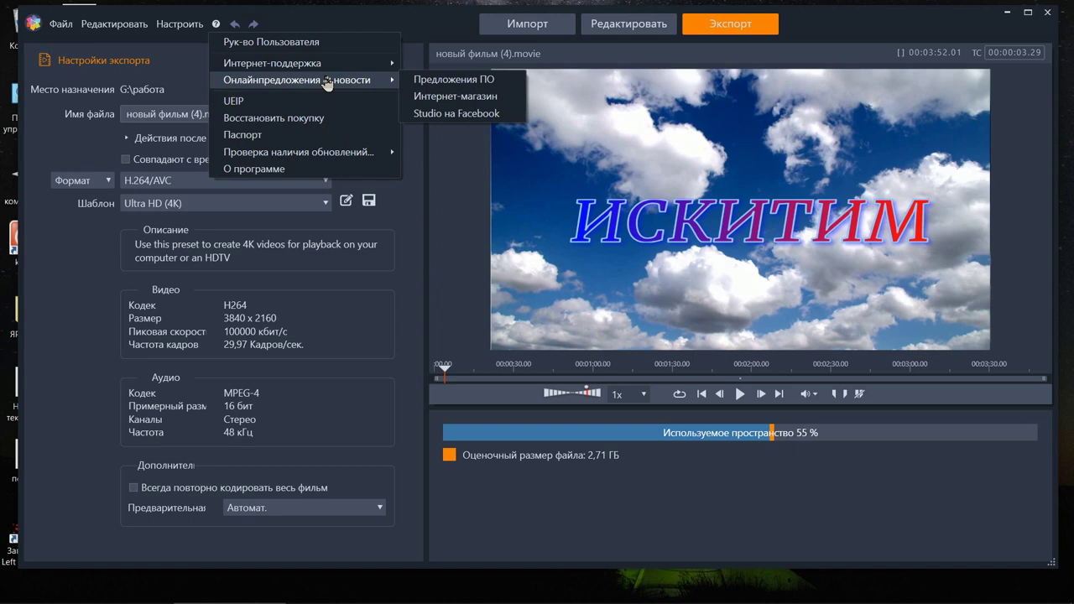
click(319, 136)
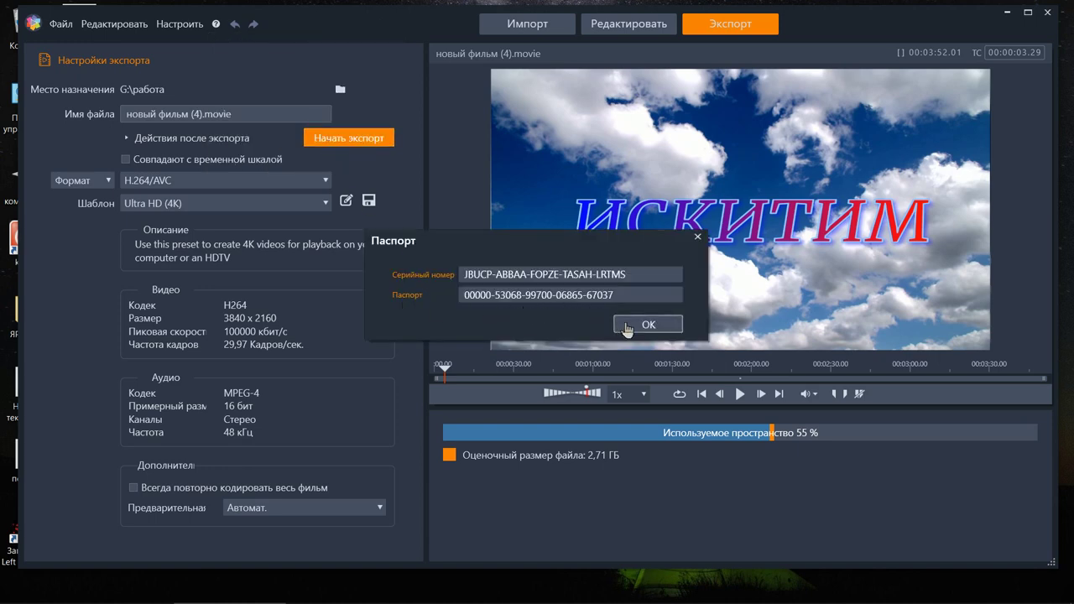
click(625, 325)
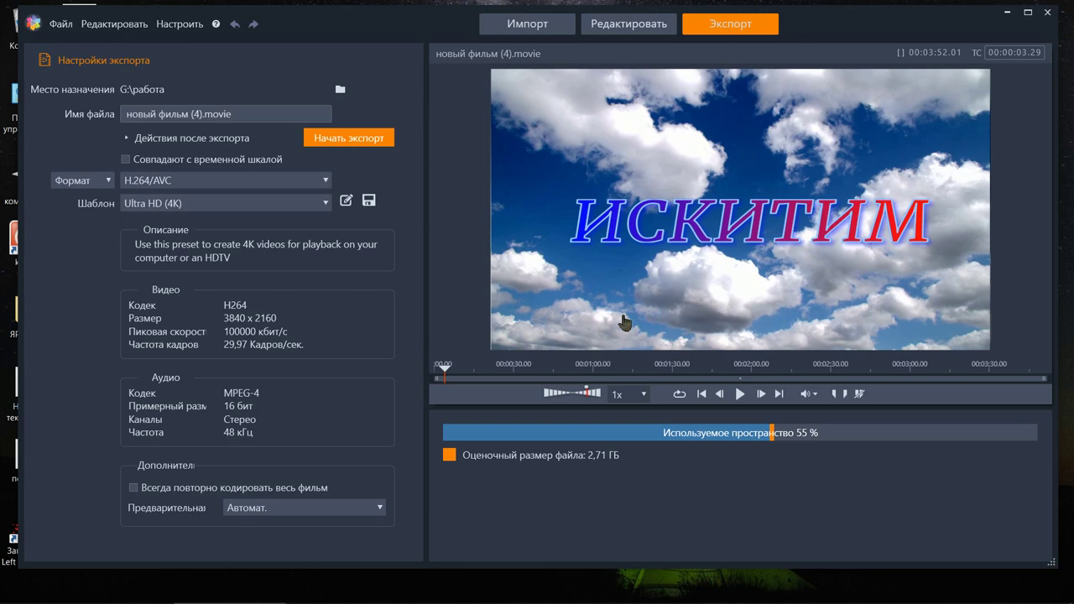
Step: Return to editing the movie and show the source and timeline previews side by side
click(638, 32)
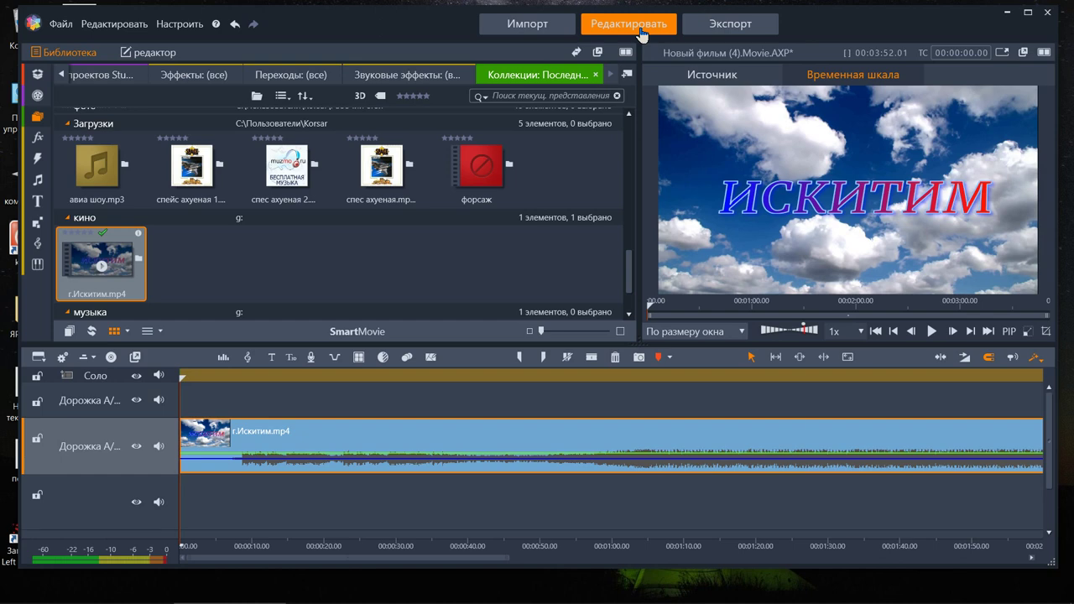
click(1043, 53)
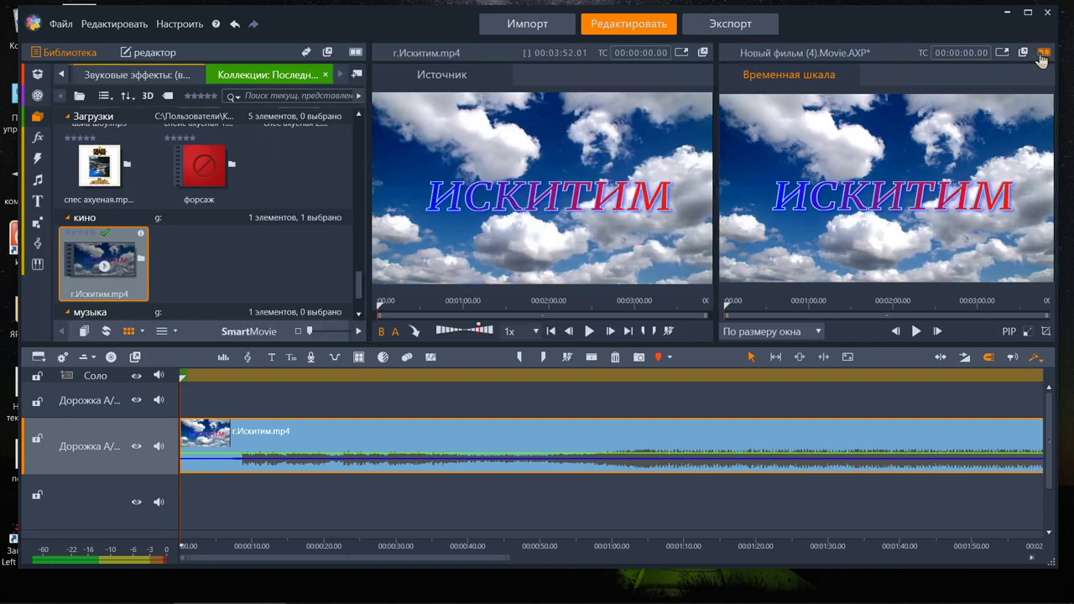
Step: Detach the timeline preview into its own window, reposition that window, and display the preview full screen
click(1023, 52)
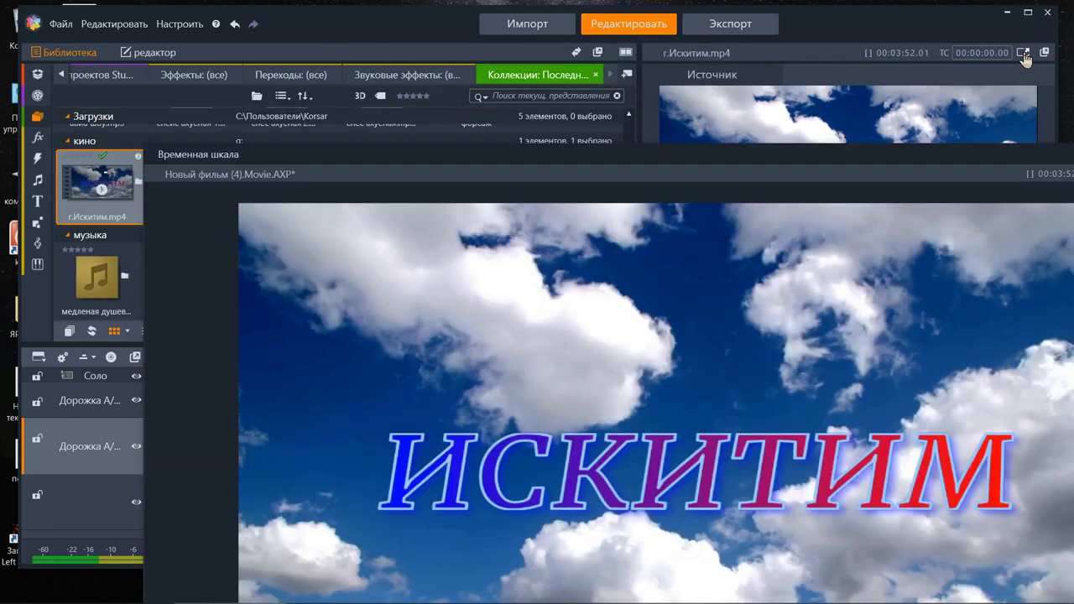
double_click(959, 156)
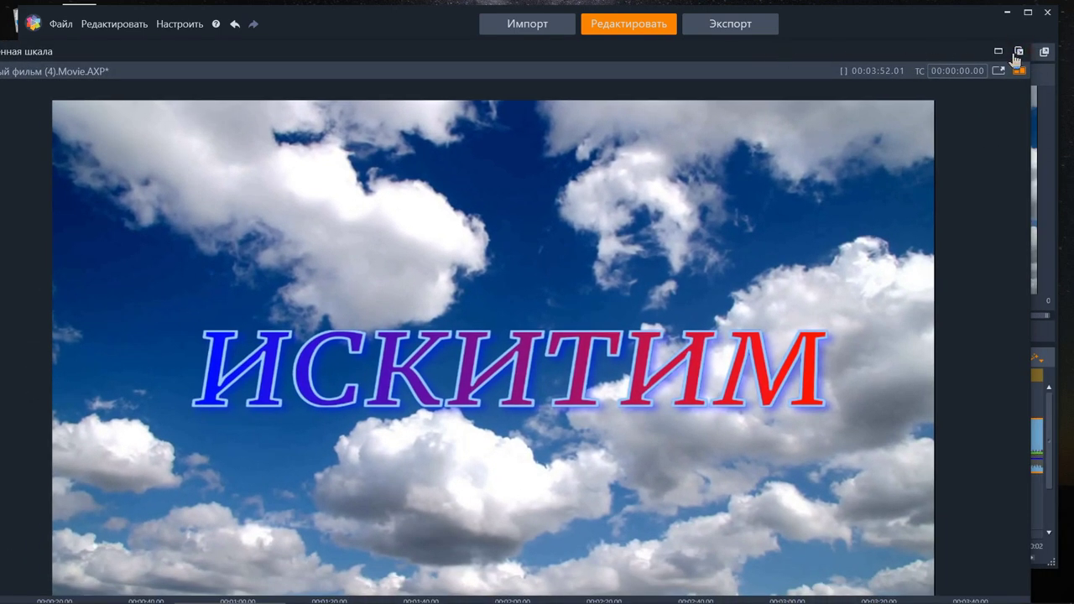
click(998, 71)
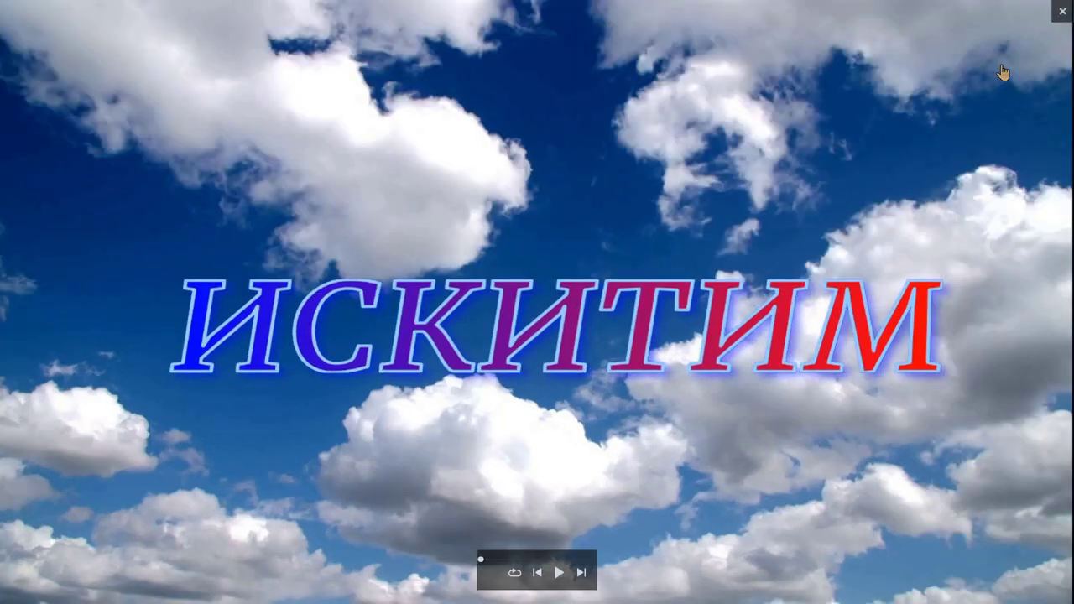
Step: Exit the full-screen preview and dock the timeline preview back into the main window
click(1060, 15)
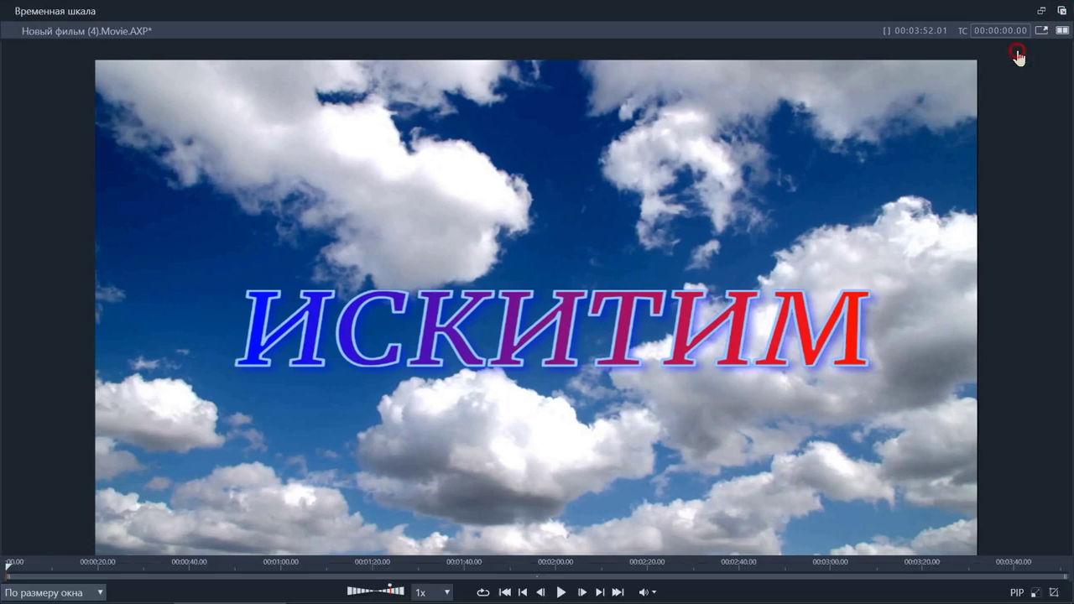
click(1062, 10)
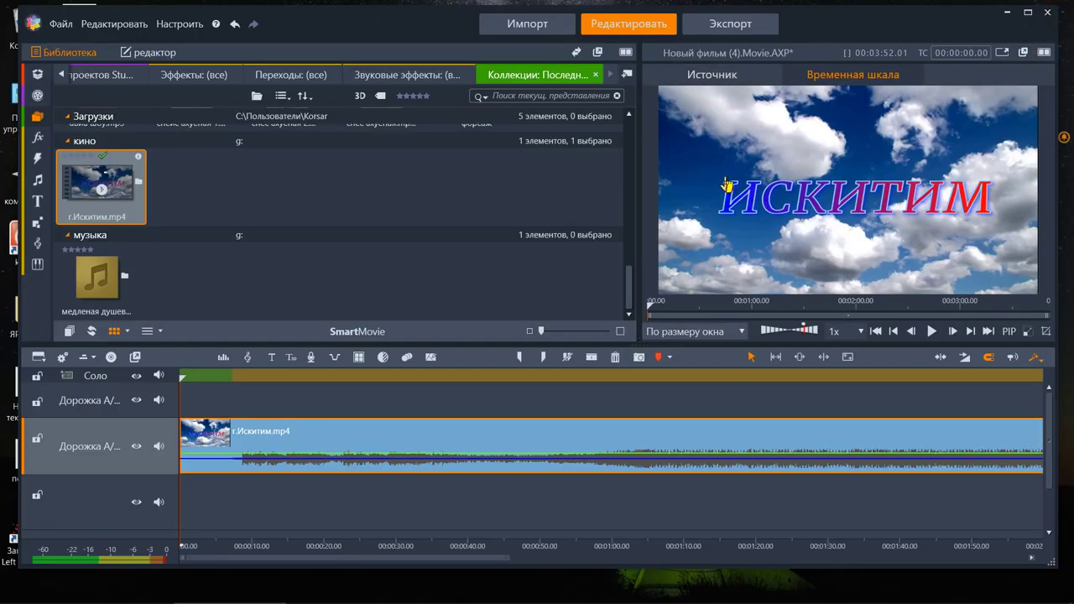
Step: Examine the audio settings of the г.Искитим.mp4 clip, from channel mixer and corrections to transitions and speed, and return to the library
double_click(446, 457)
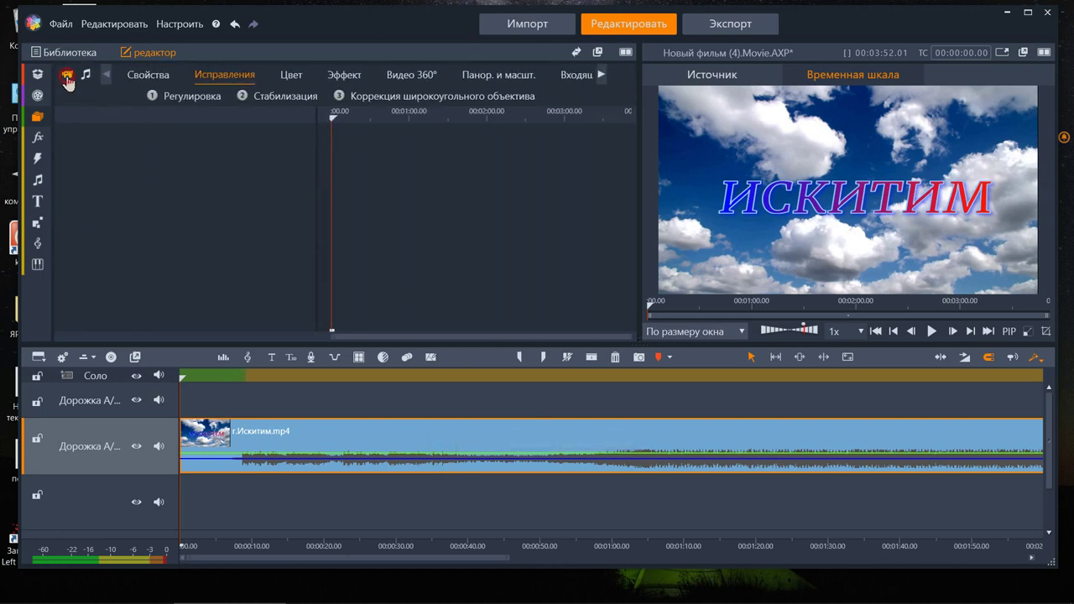
click(86, 75)
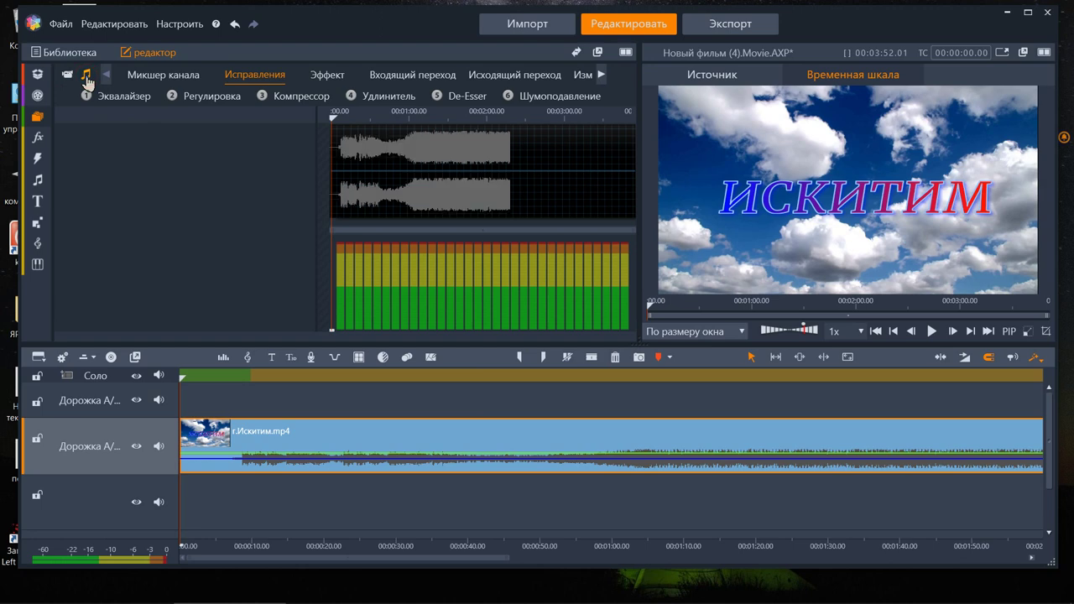
click(149, 76)
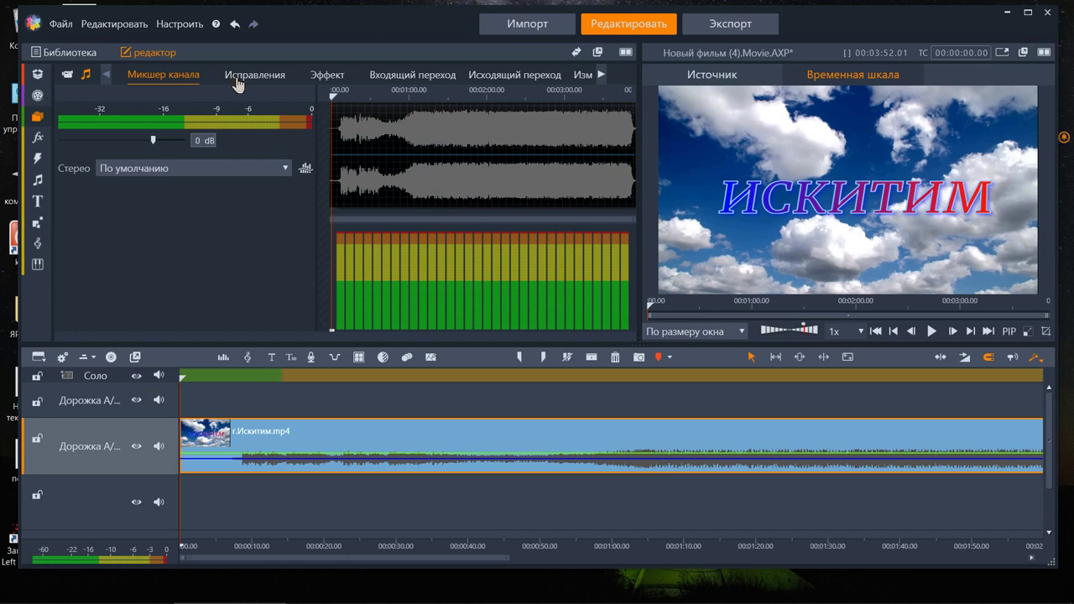
click(238, 83)
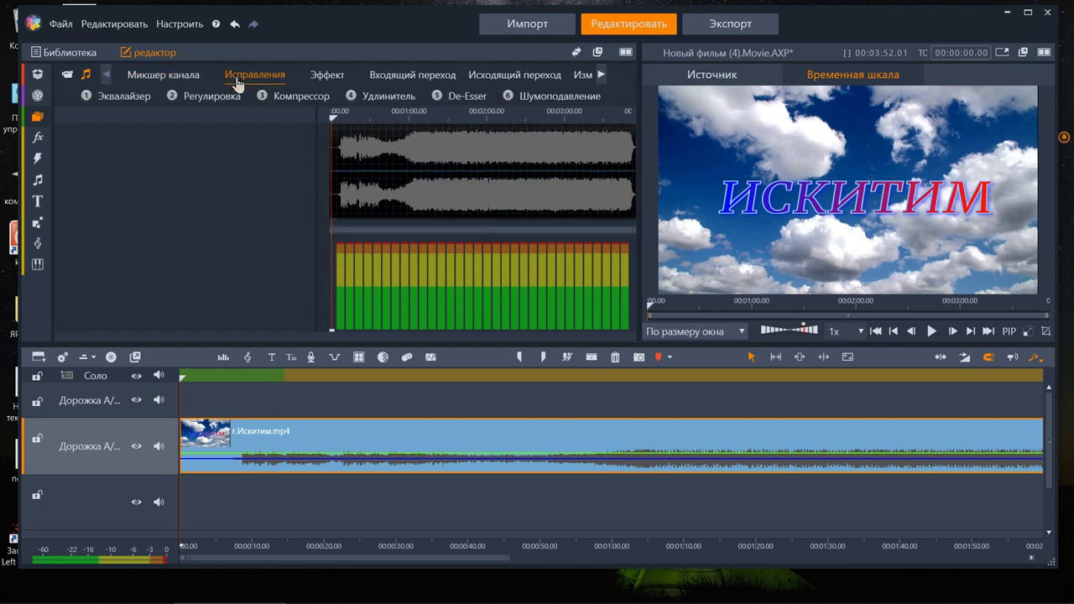
click(319, 77)
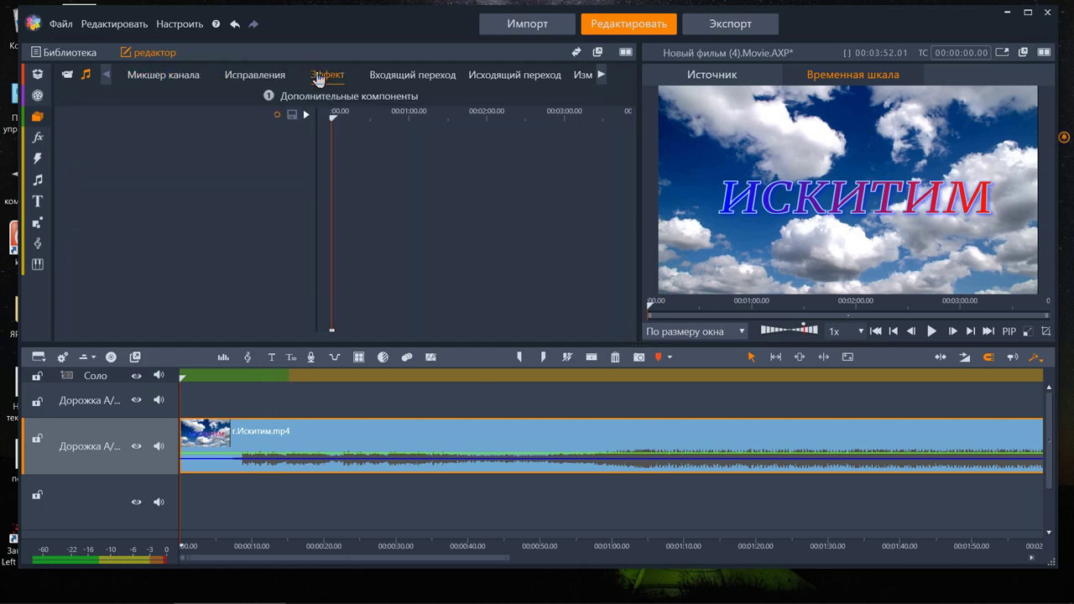
click(385, 77)
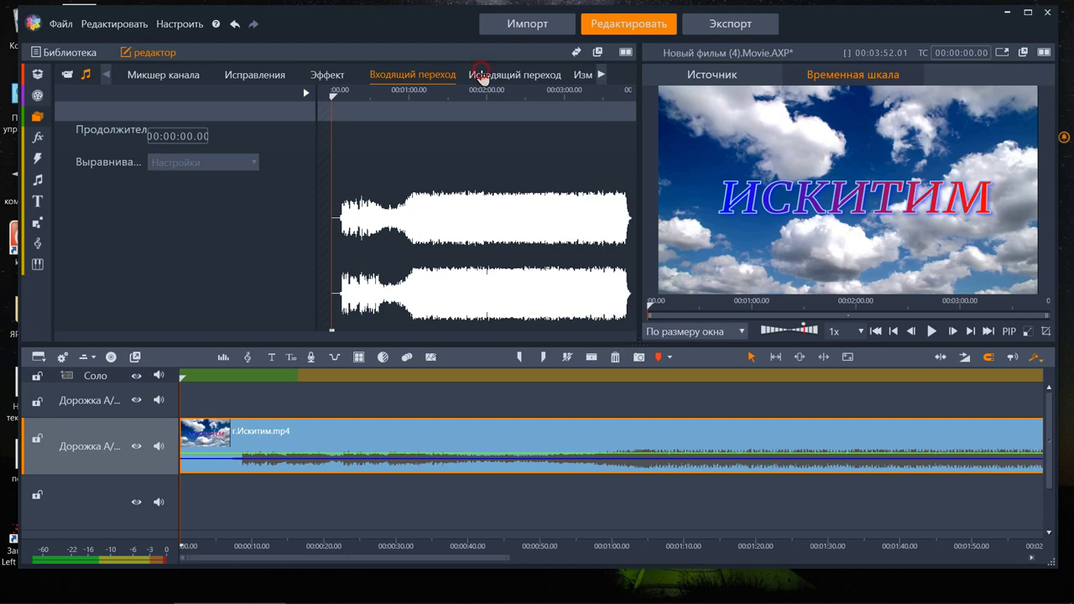
click(482, 74)
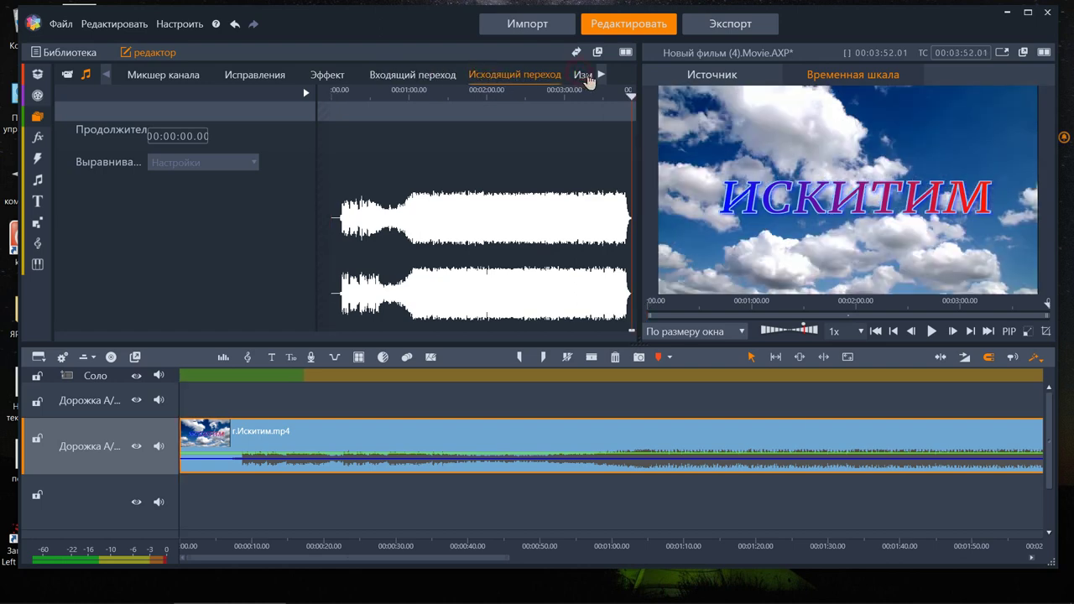
click(599, 77)
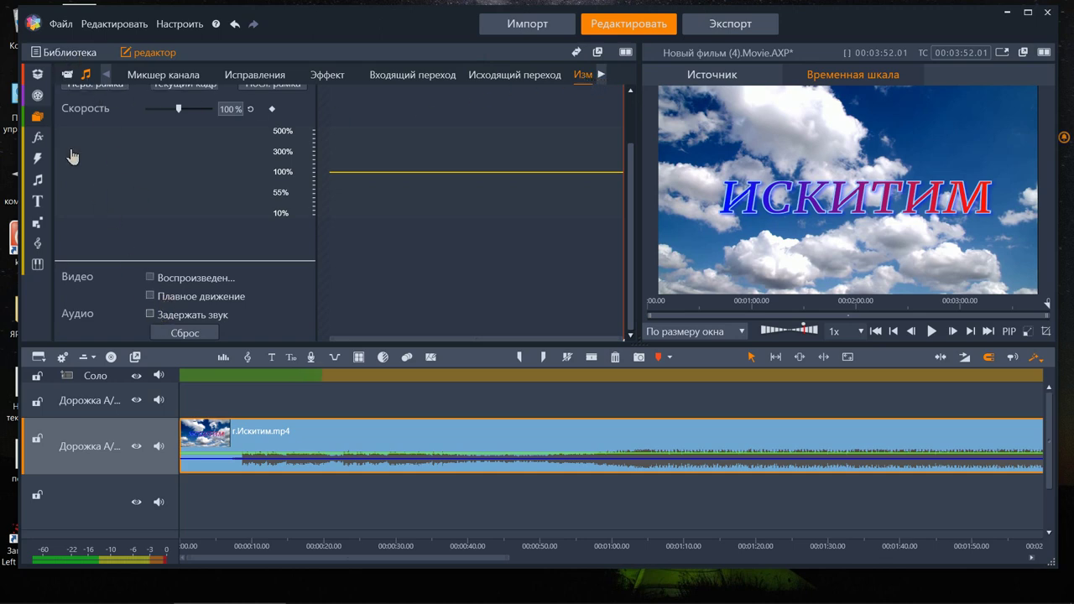
click(67, 54)
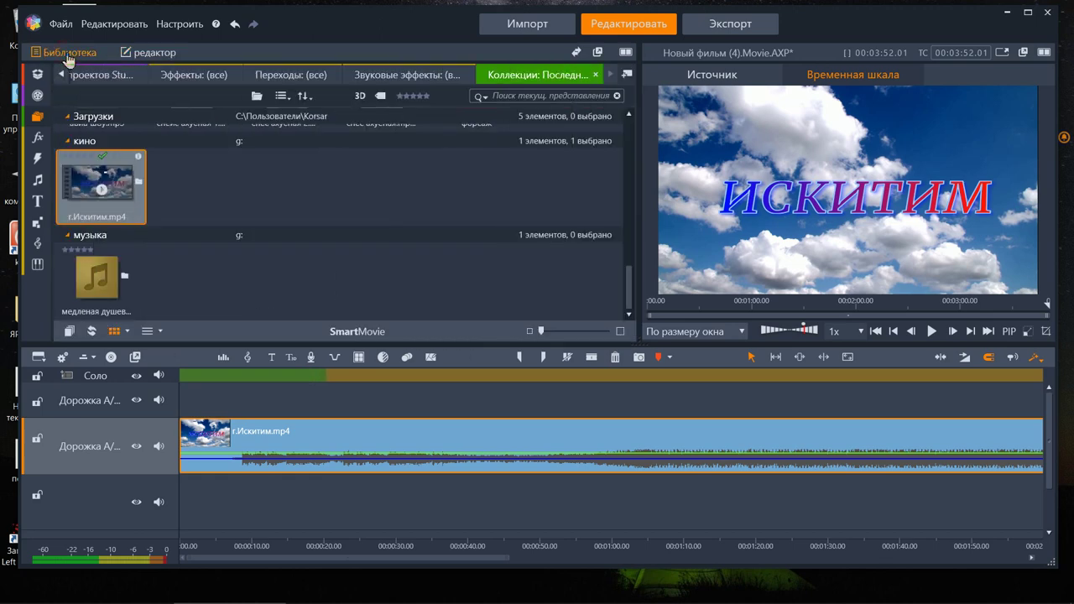
Step: Reopen the г.Искитим.mp4 clip for editing, view its channel mixer, and go back to the library
double_click(316, 464)
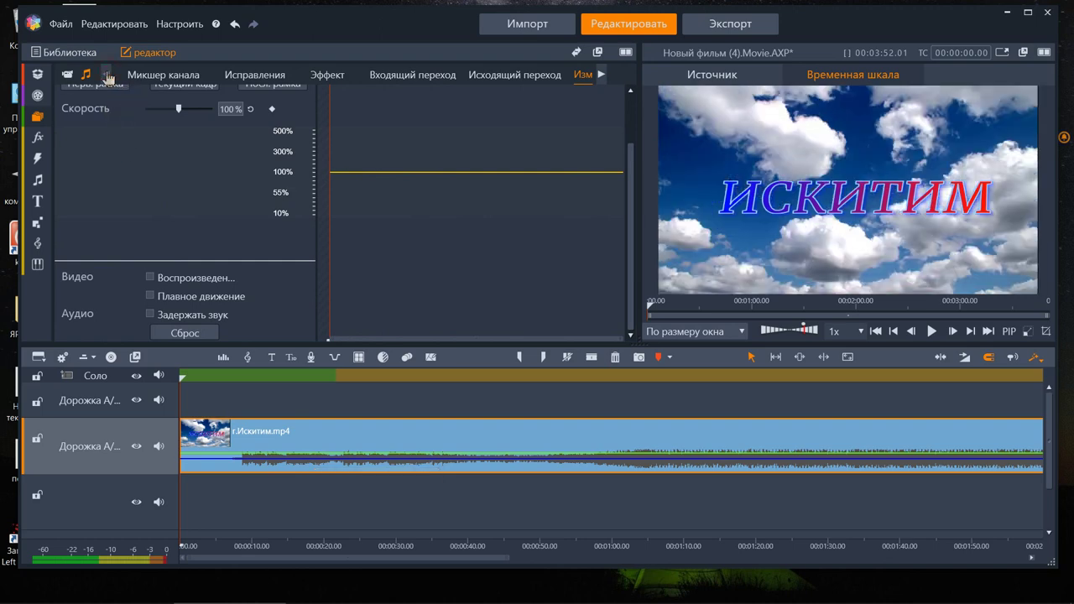
click(137, 77)
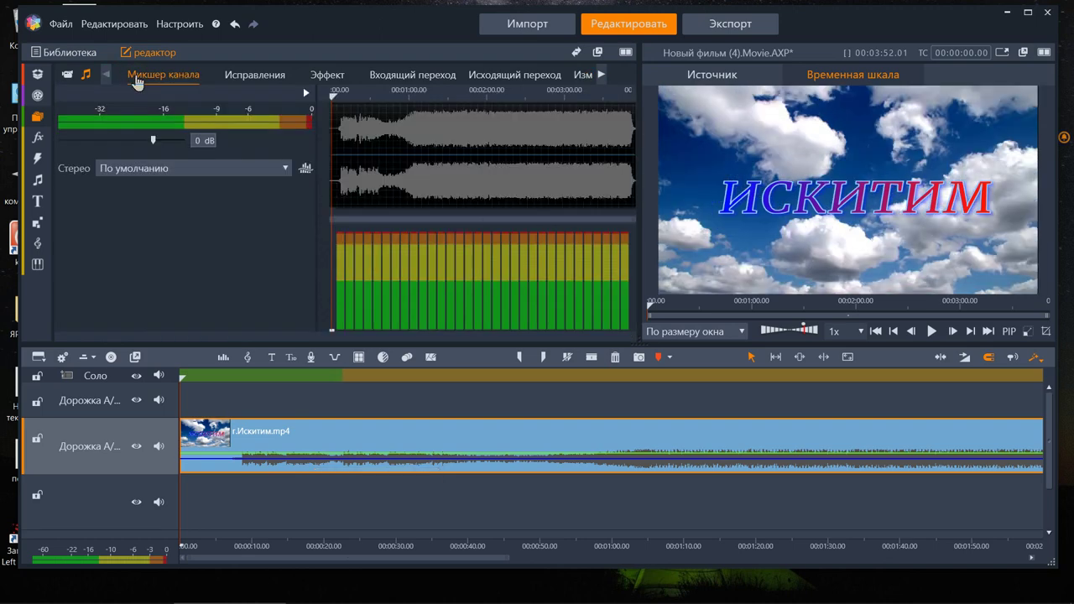
click(70, 52)
Step: Show all transitions in the library and preview the Alpha Magic transition Разбивающийся кристалл, волны, вращение
click(126, 125)
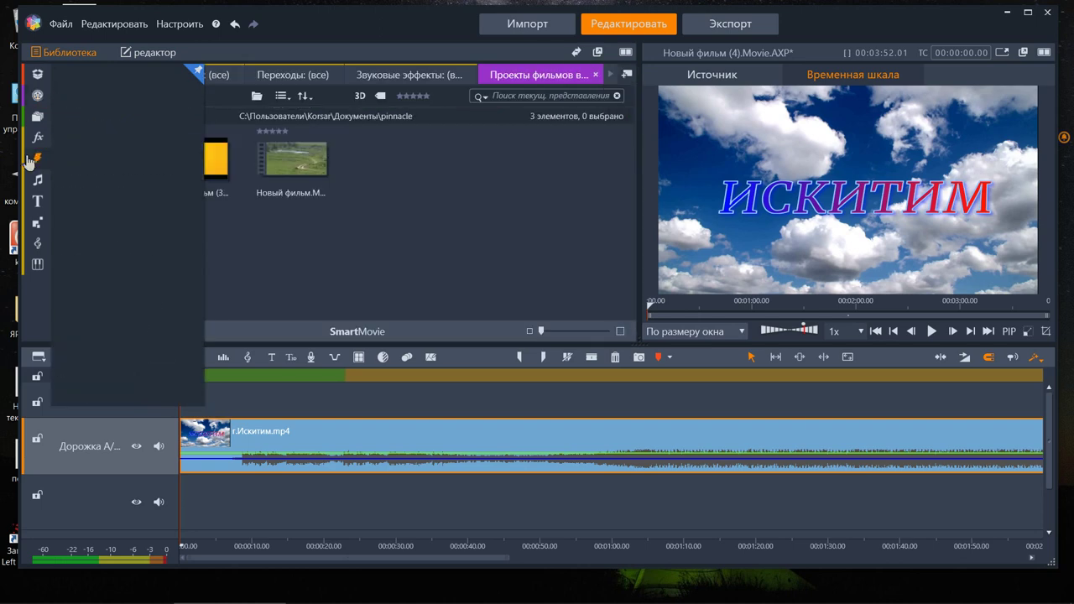
mouse_move(47, 165)
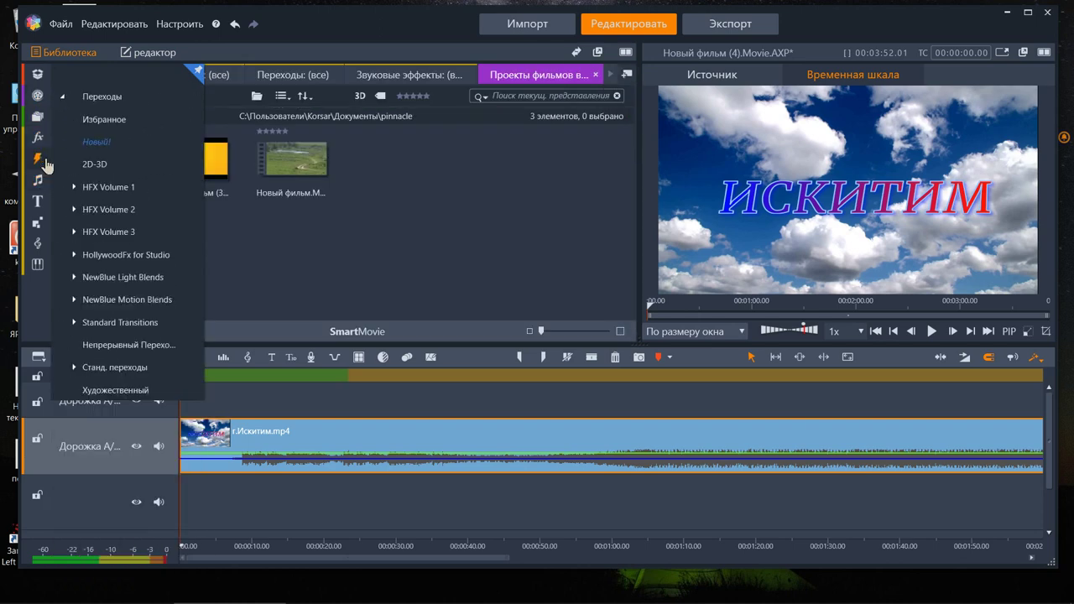
click(99, 99)
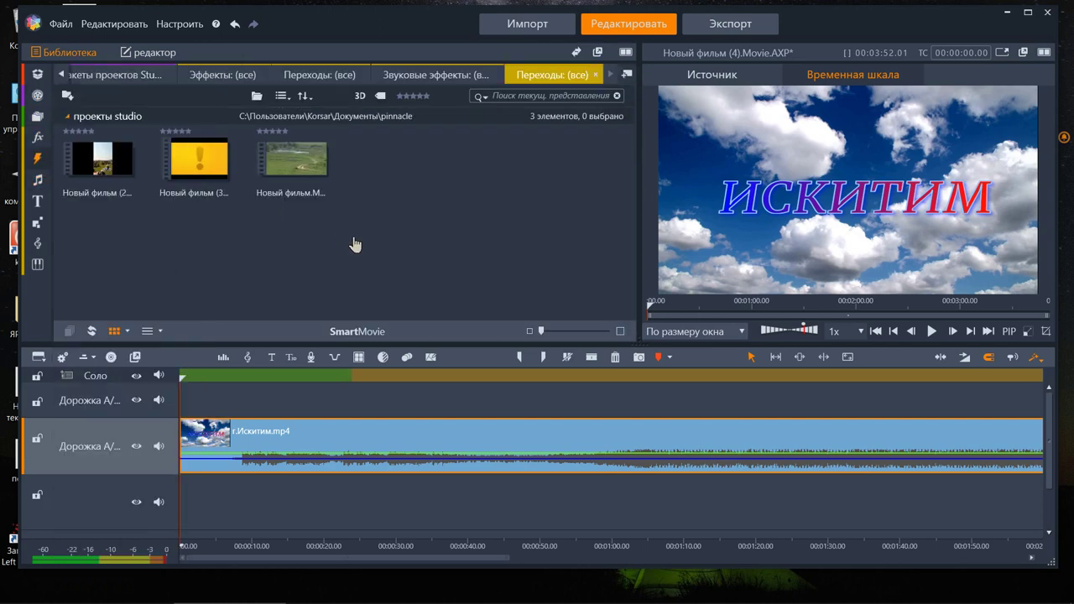
scroll(378, 242, down, 2)
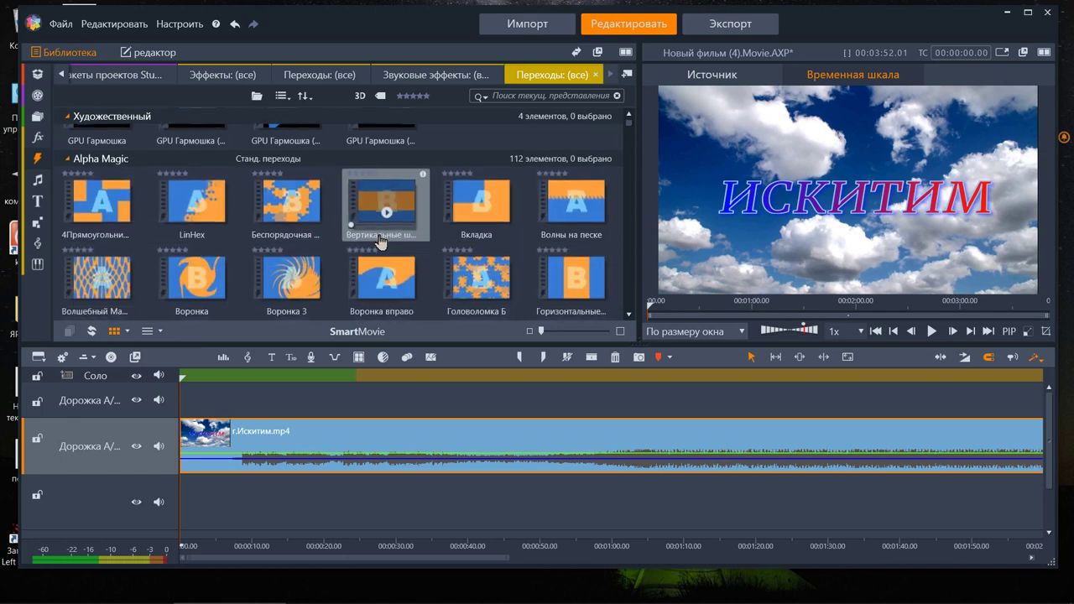
scroll(380, 242, down, 6)
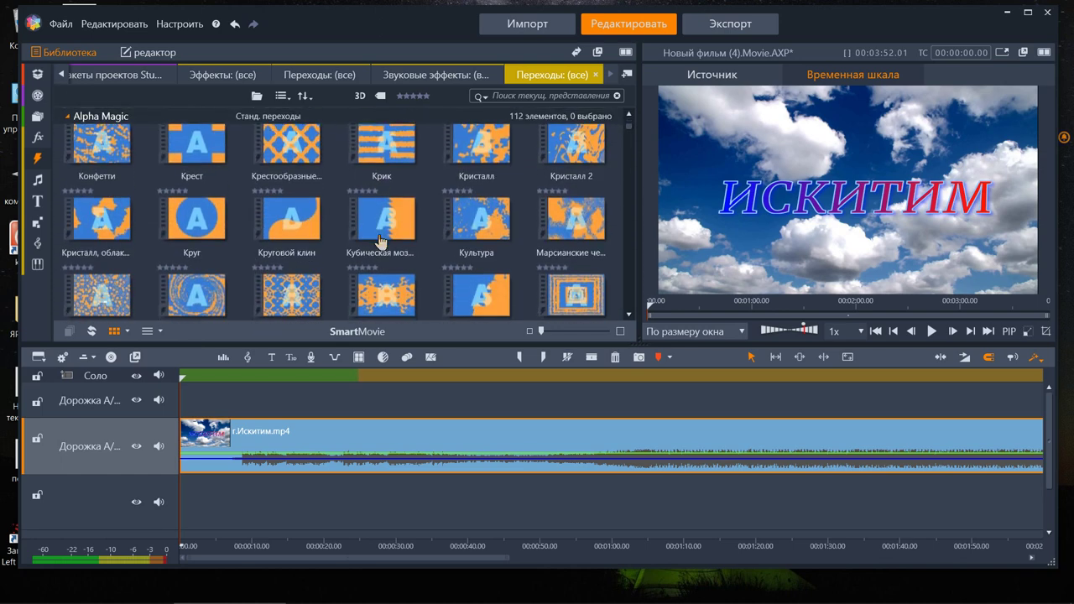
scroll(379, 242, down, 4)
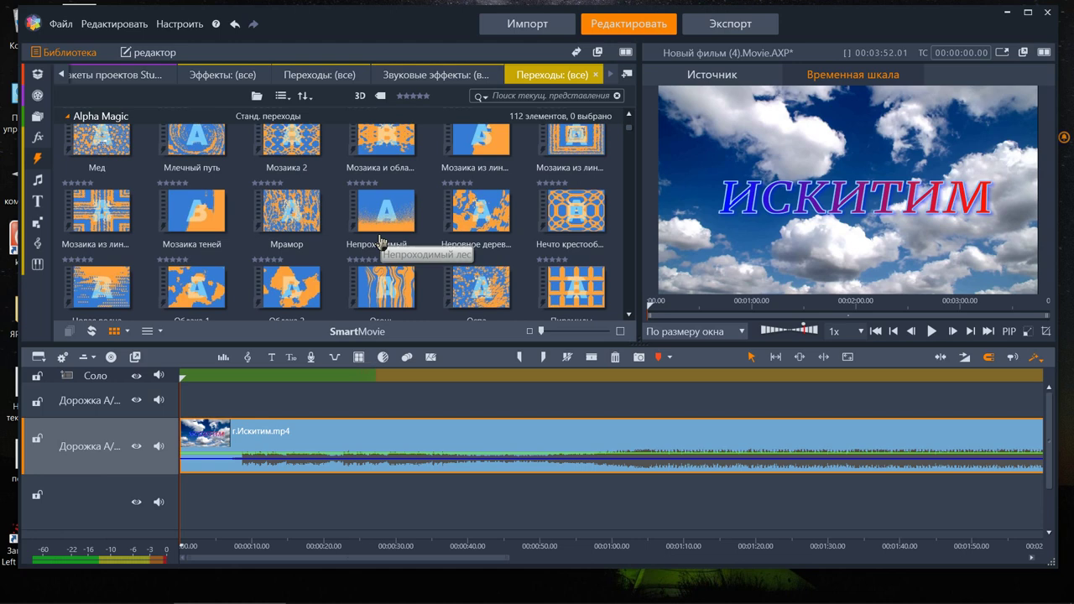
scroll(379, 242, down, 3)
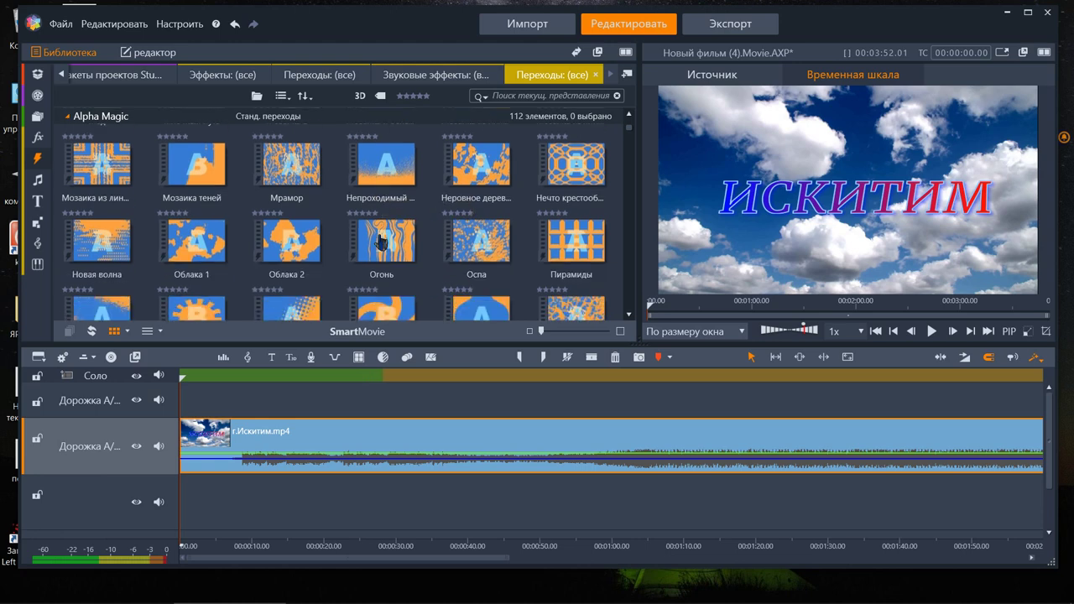
scroll(382, 242, up, 5)
scroll(381, 242, up, 2)
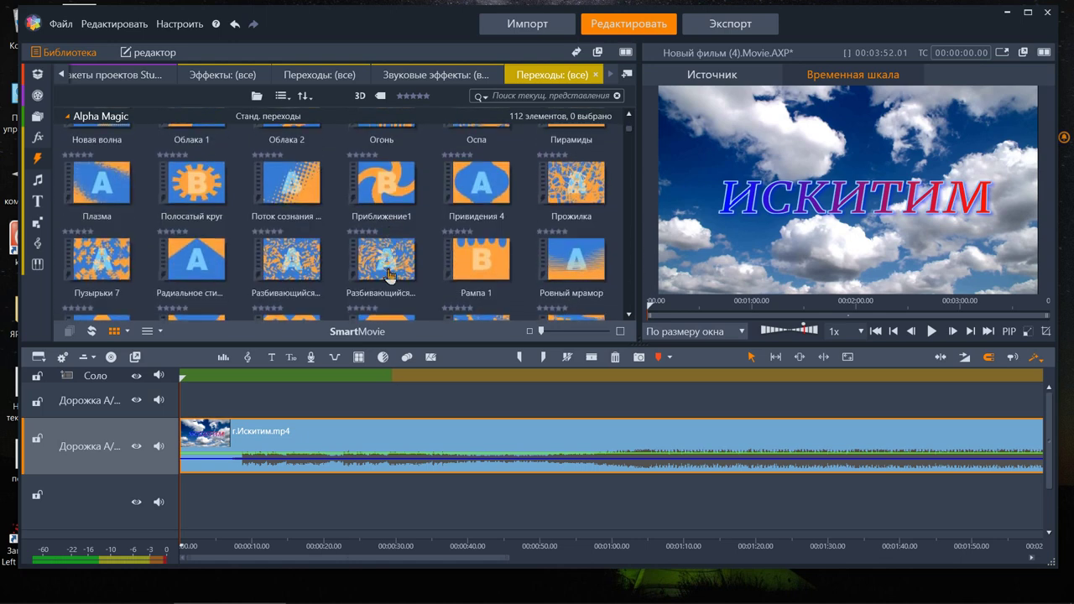
click(388, 265)
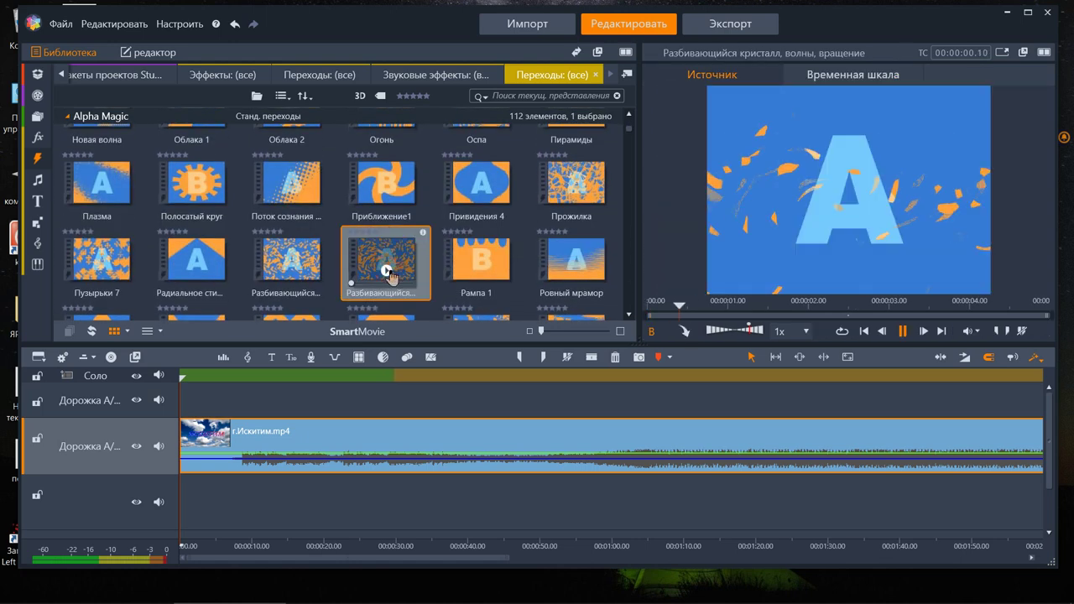
Step: Browse the remaining transition groups, including 2D-переходы and the NewBlue Motion Blends sets
scroll(401, 277, down, 8)
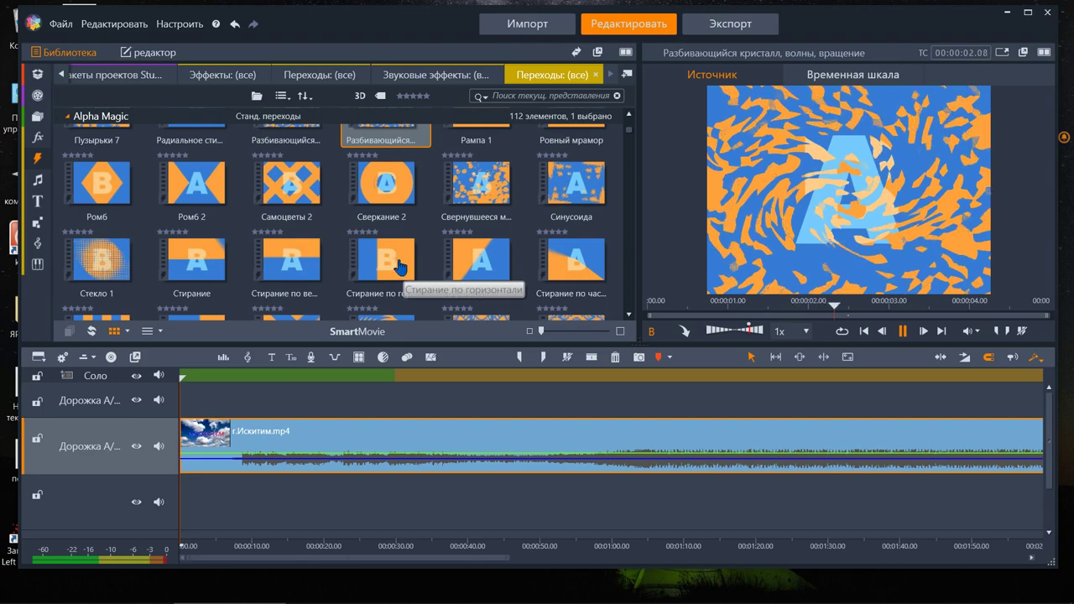
scroll(402, 267, down, 10)
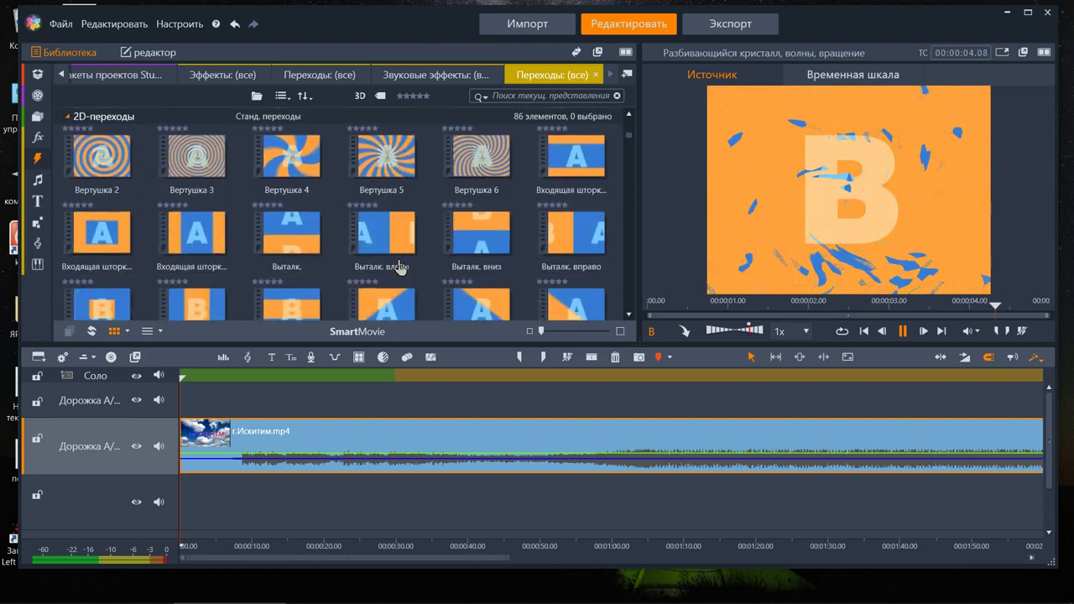
scroll(401, 266, down, 3)
scroll(401, 267, down, 4)
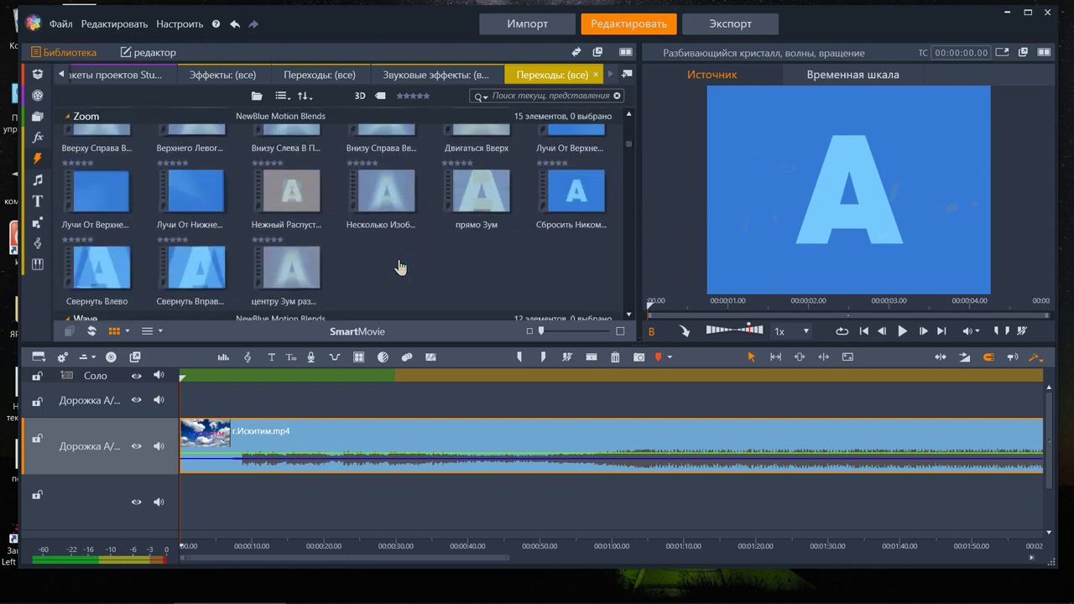
scroll(401, 267, down, 1)
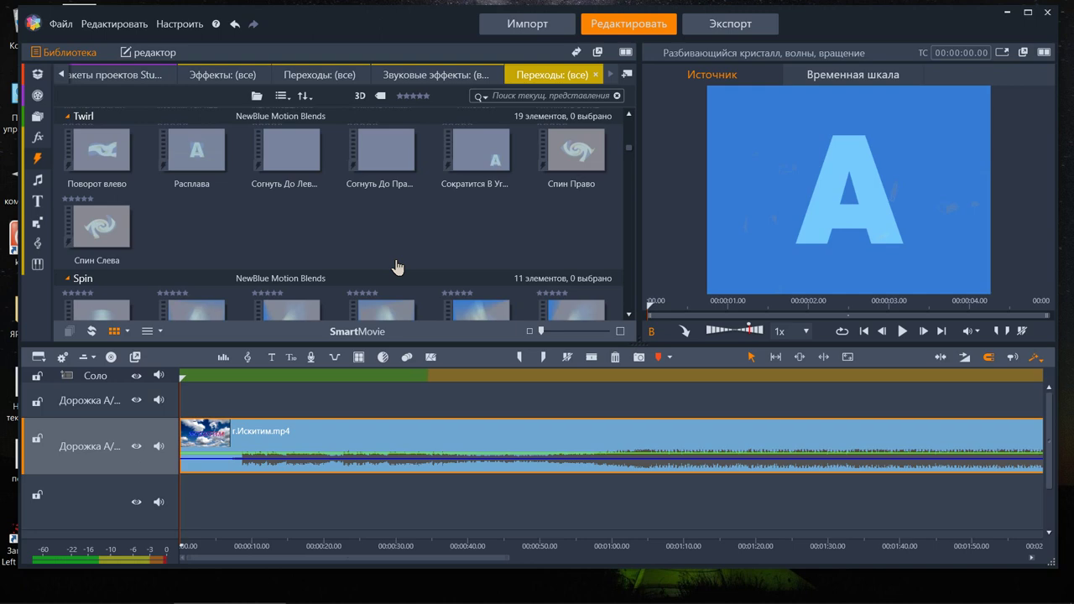
scroll(397, 267, down, 15)
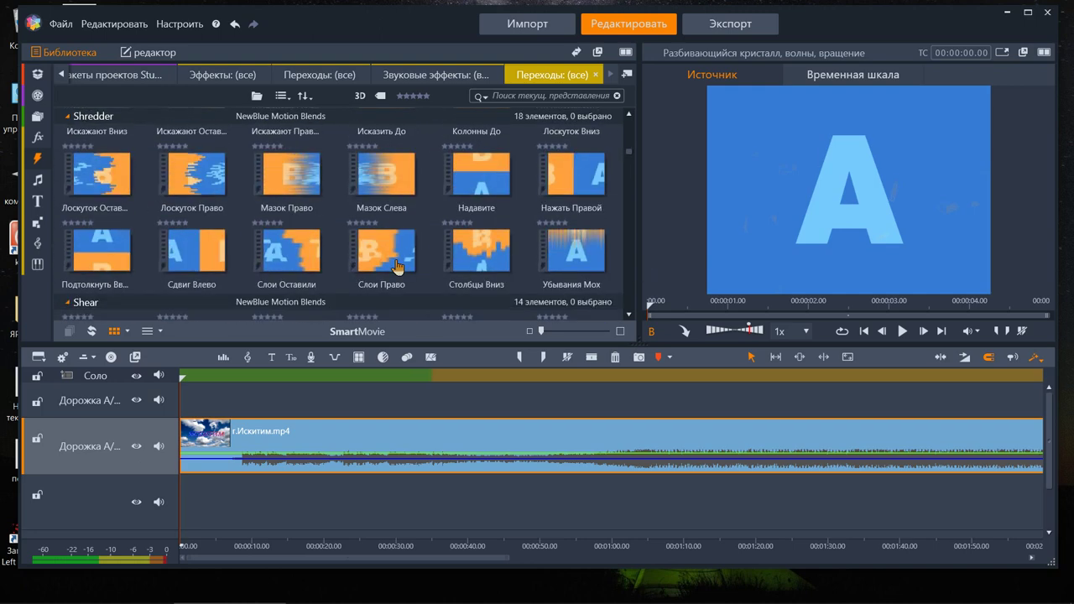
scroll(397, 267, up, 12)
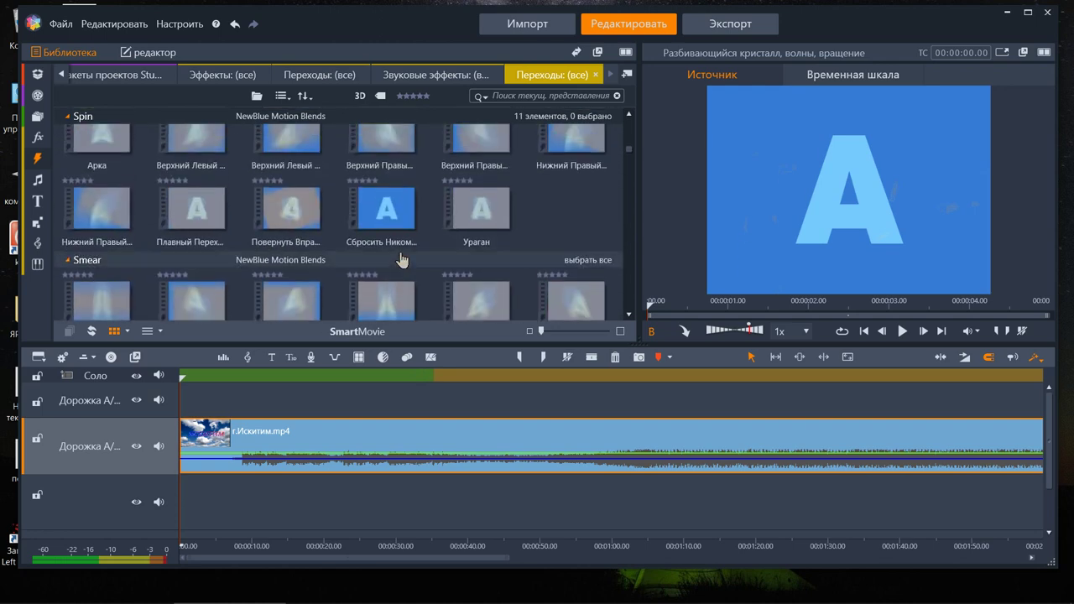
scroll(403, 259, up, 5)
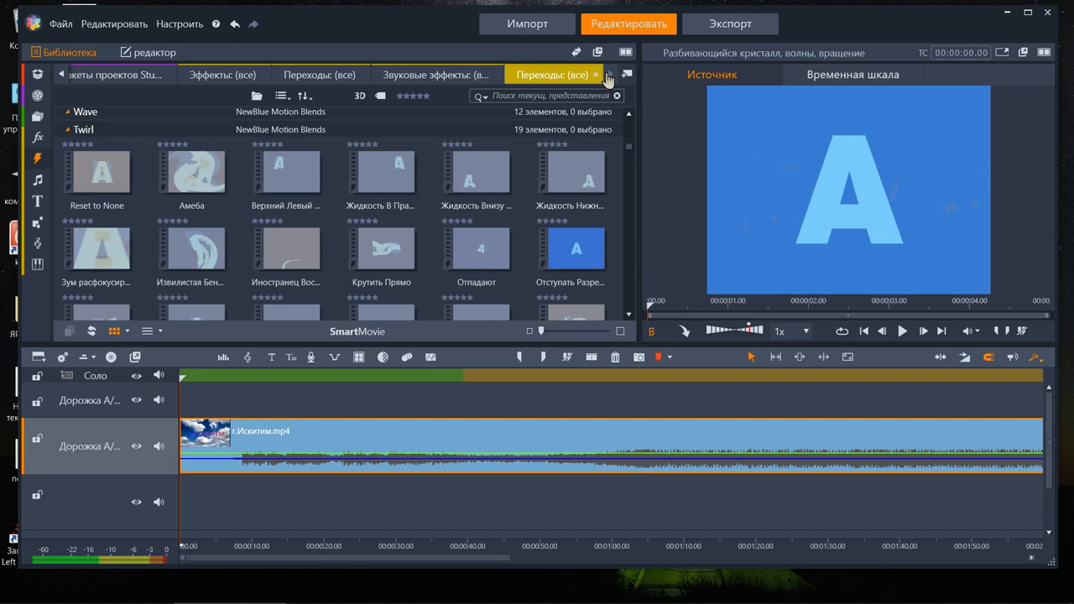
Step: Swap the positions of the library and preview, open a project bin in the library, and restore the original arrangement
mouse_move(579, 183)
click(576, 52)
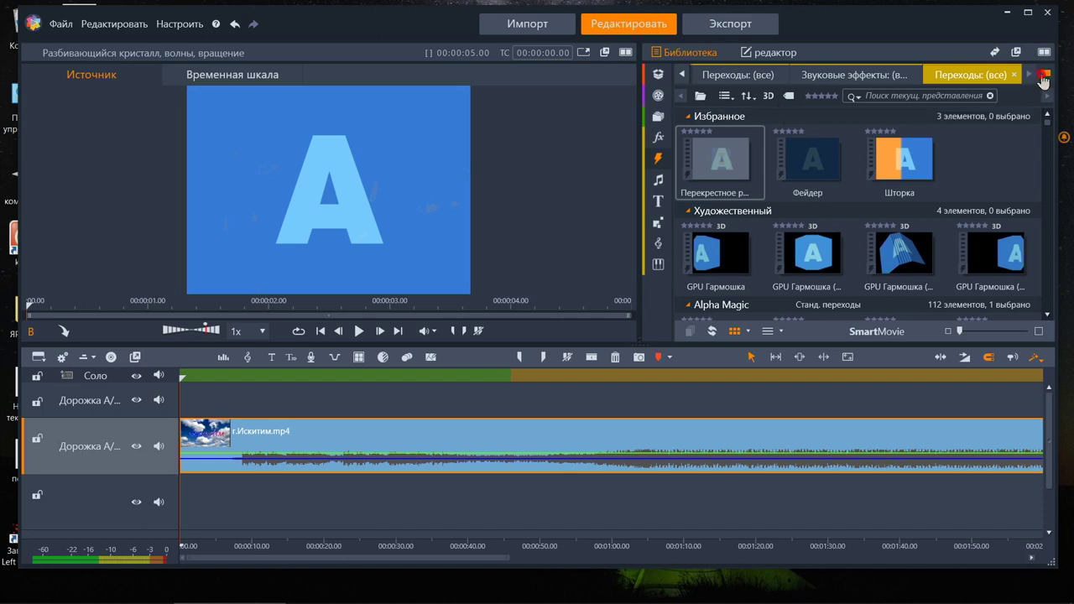
click(1044, 76)
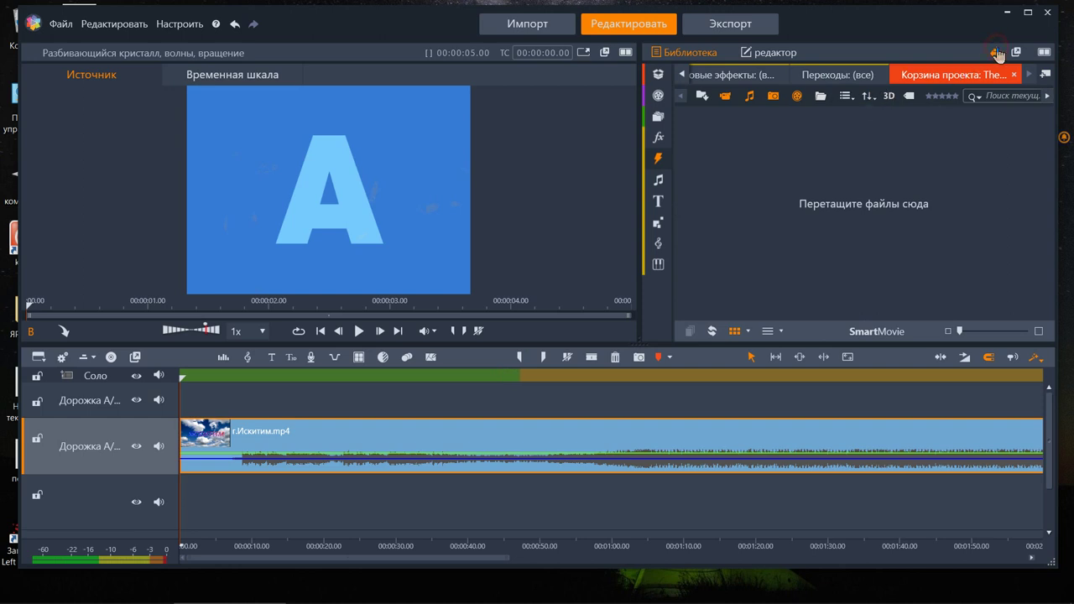
click(996, 53)
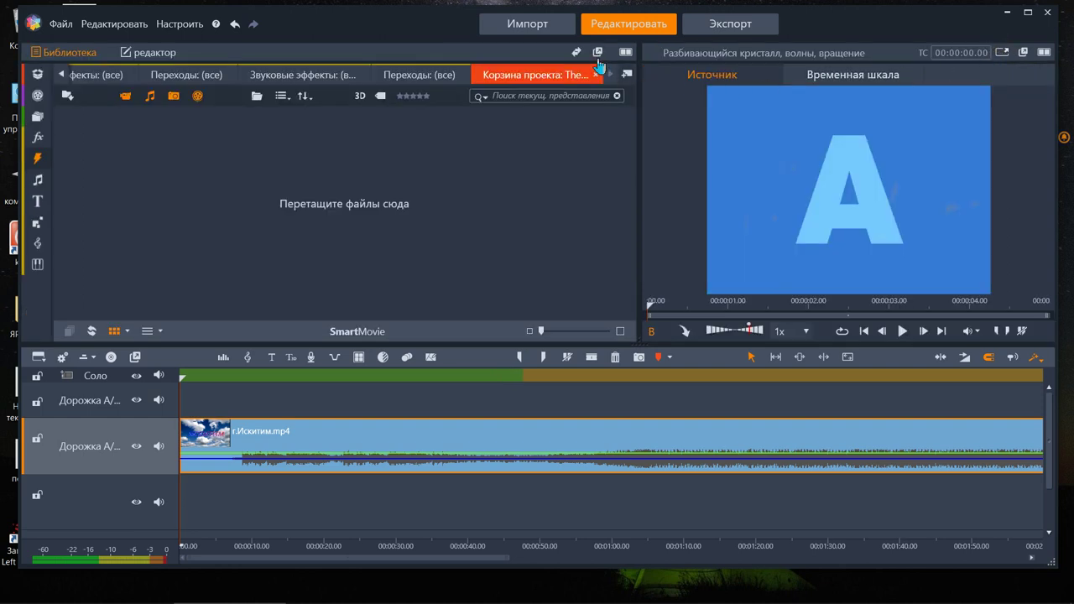
Step: Detach and redock the library window, and show the library and clip editor side by side
click(597, 52)
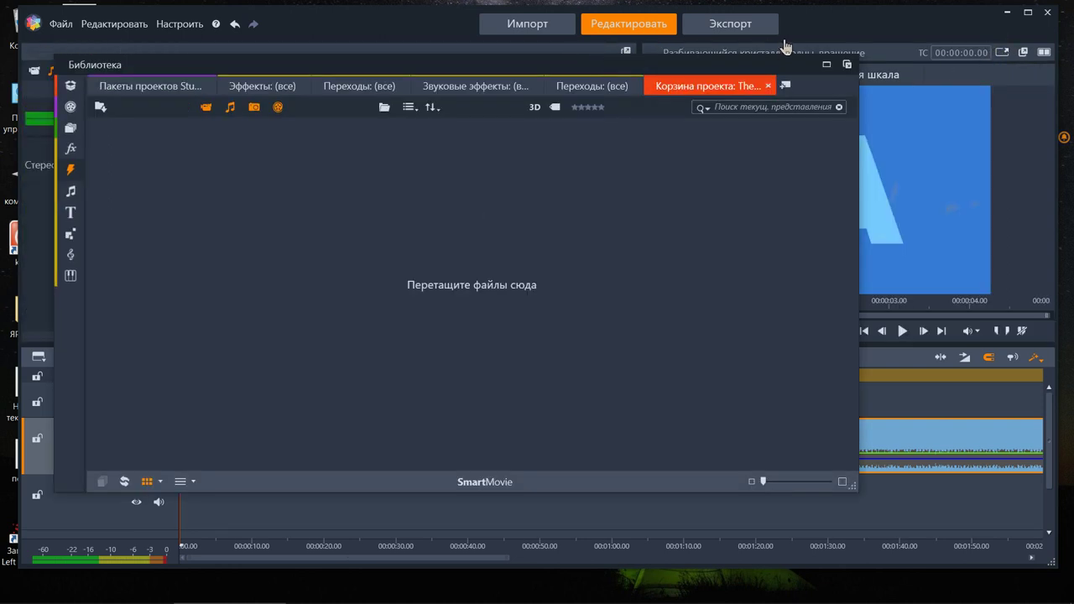
click(845, 66)
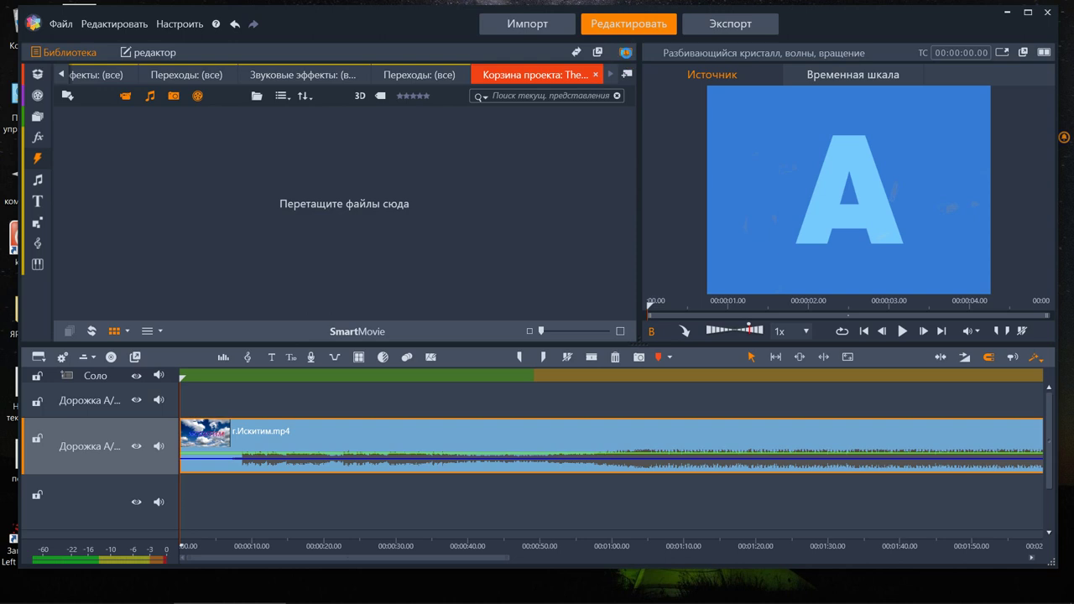
click(626, 53)
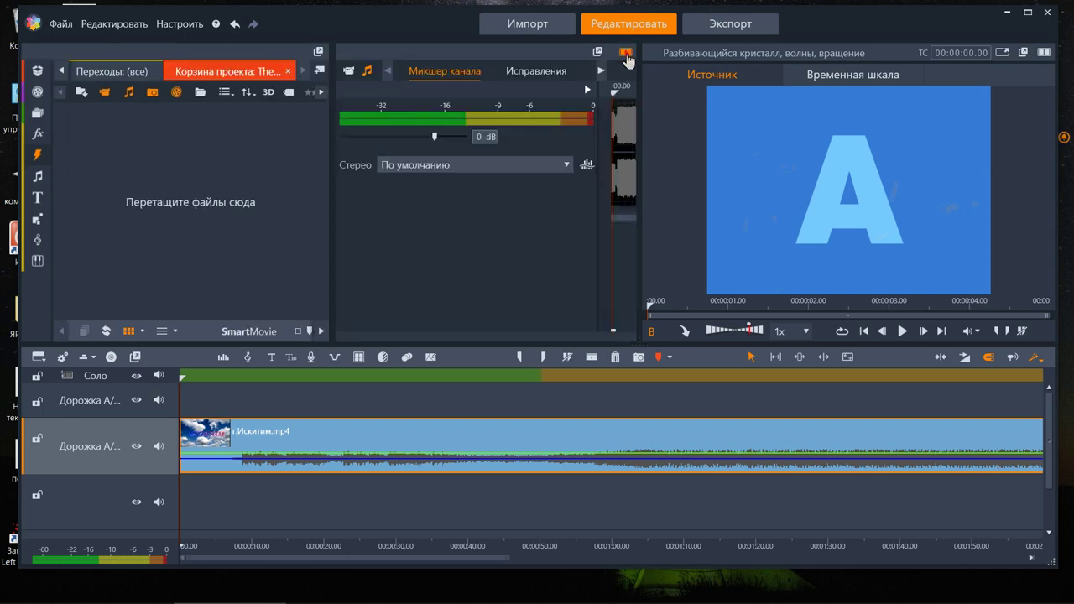
Step: Return the library and clip editor to a single tabbed view and show the recent collections in the library
click(626, 53)
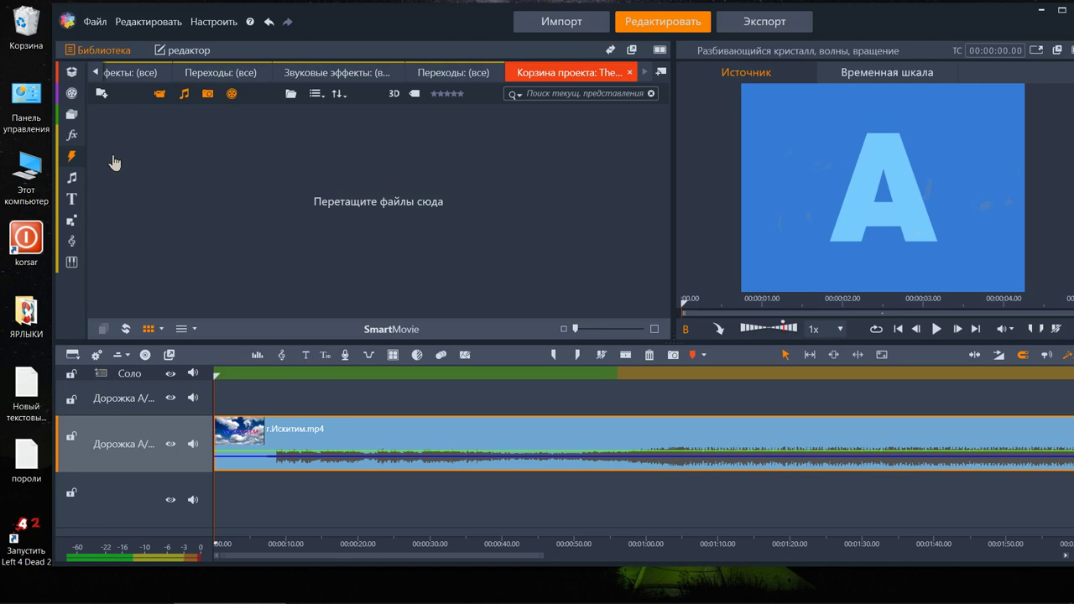
click(71, 116)
click(107, 125)
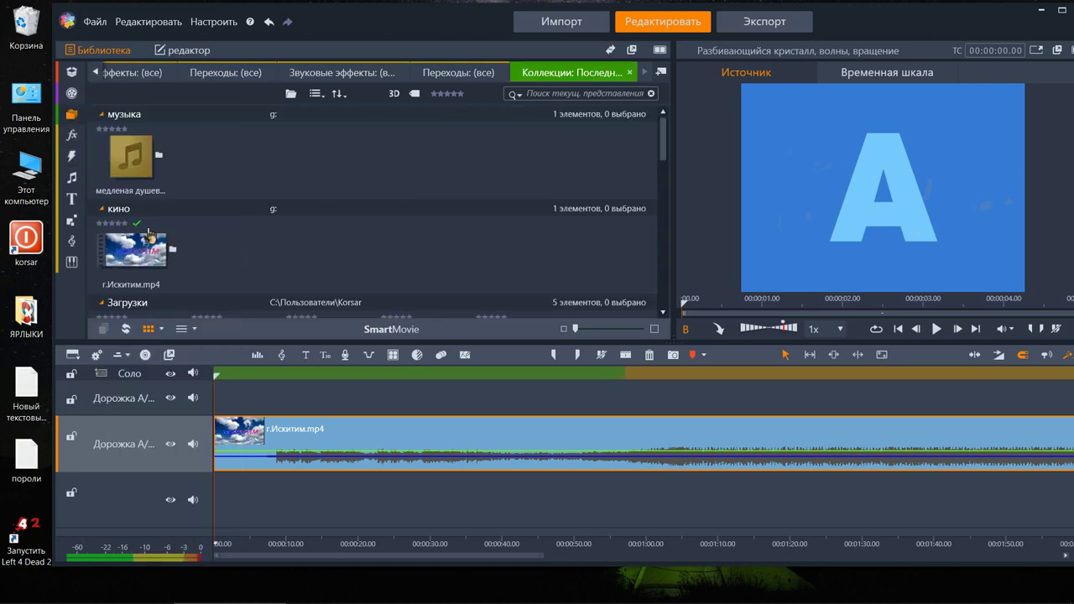
Step: Show all titles in the library and browse the ТитрЭкстр., Обычный, Creative Pack, часть 1, 3DTitle and 3DObject groups
click(72, 204)
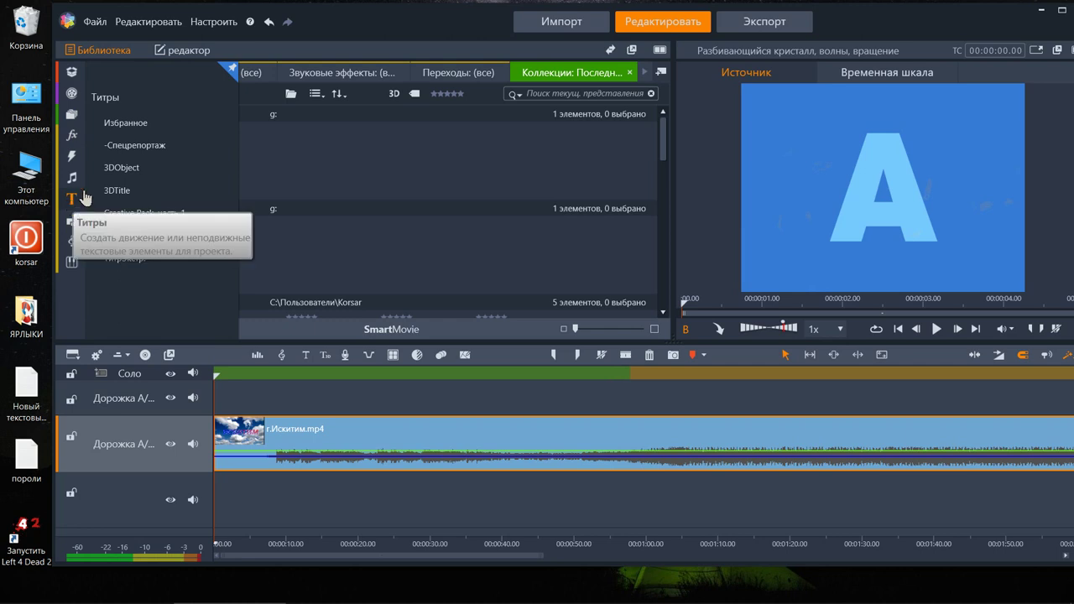
click(106, 97)
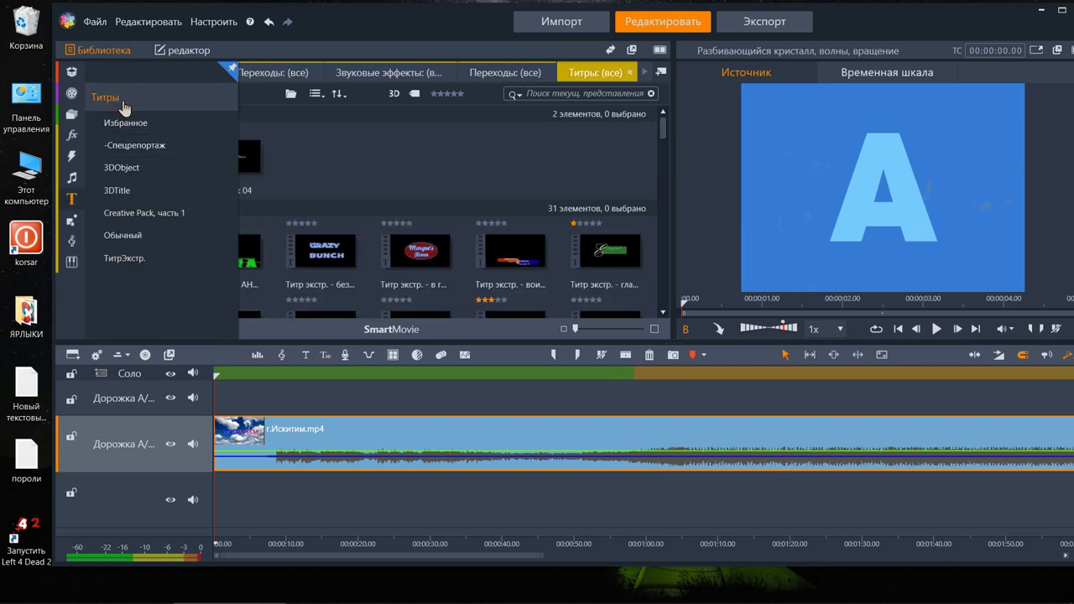
scroll(312, 184, down, 5)
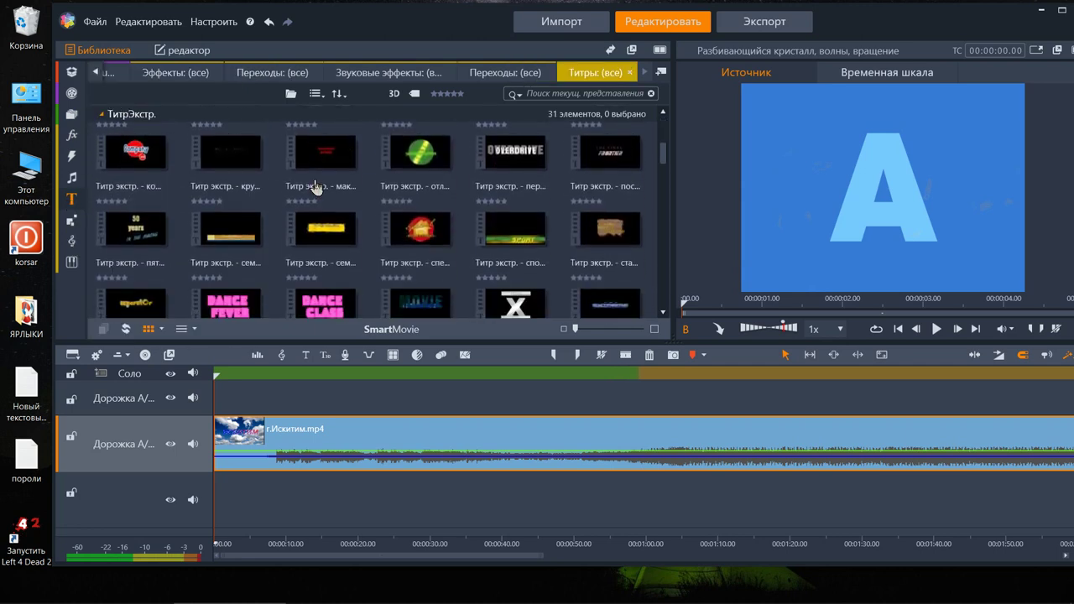
scroll(316, 187, down, 8)
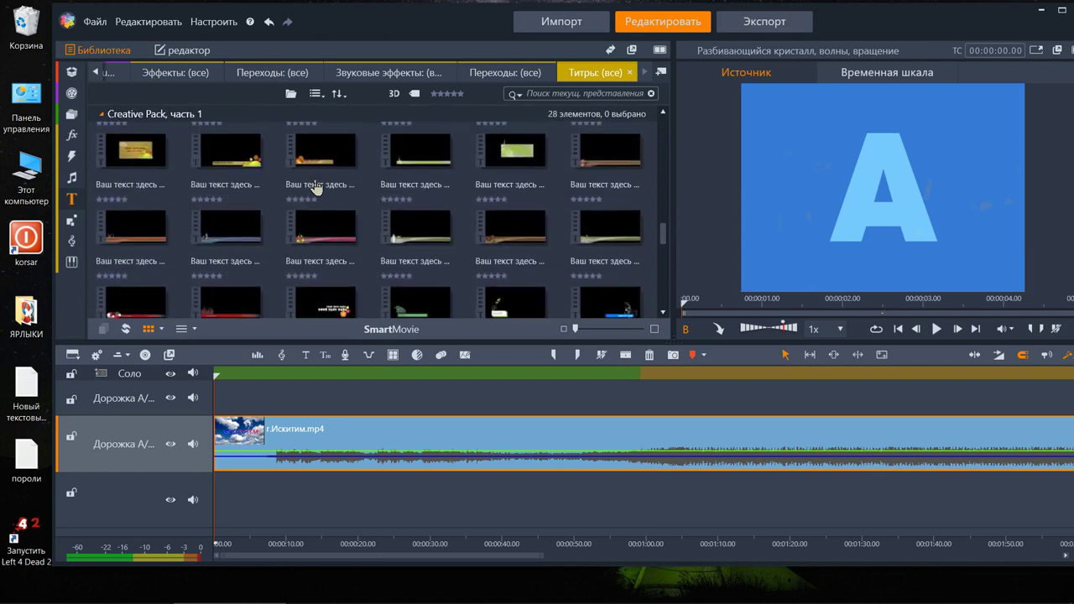
scroll(316, 186, down, 10)
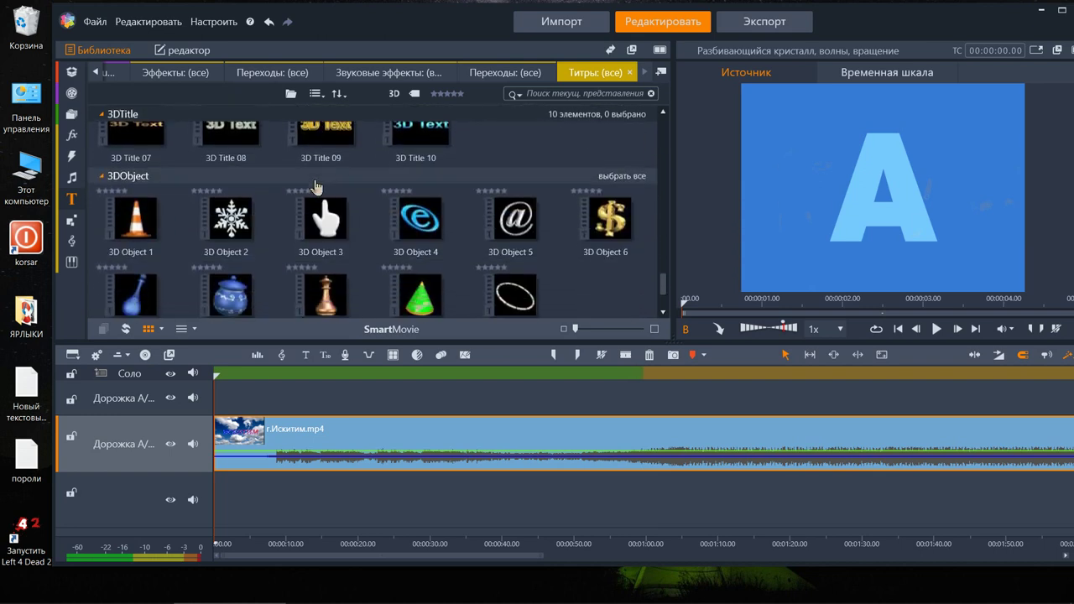
scroll(316, 186, up, 10)
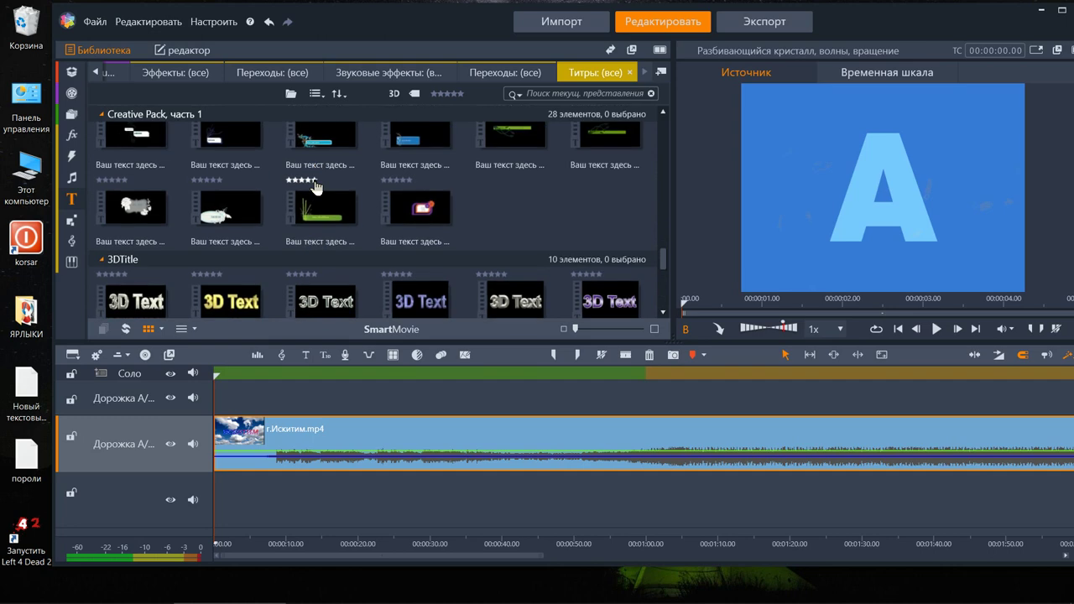
scroll(316, 186, down, 5)
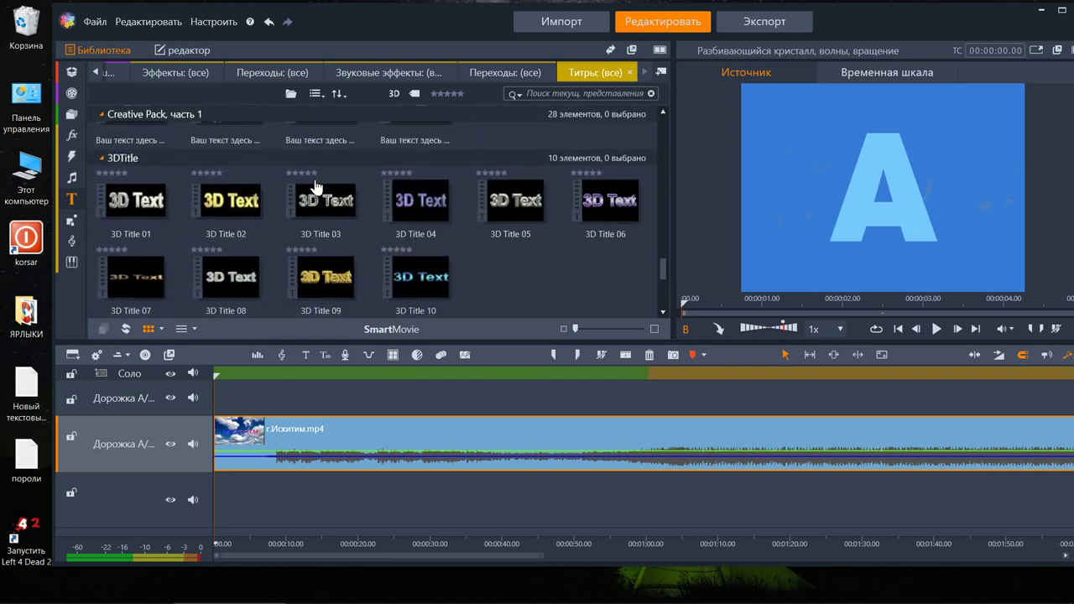
scroll(344, 209, up, 4)
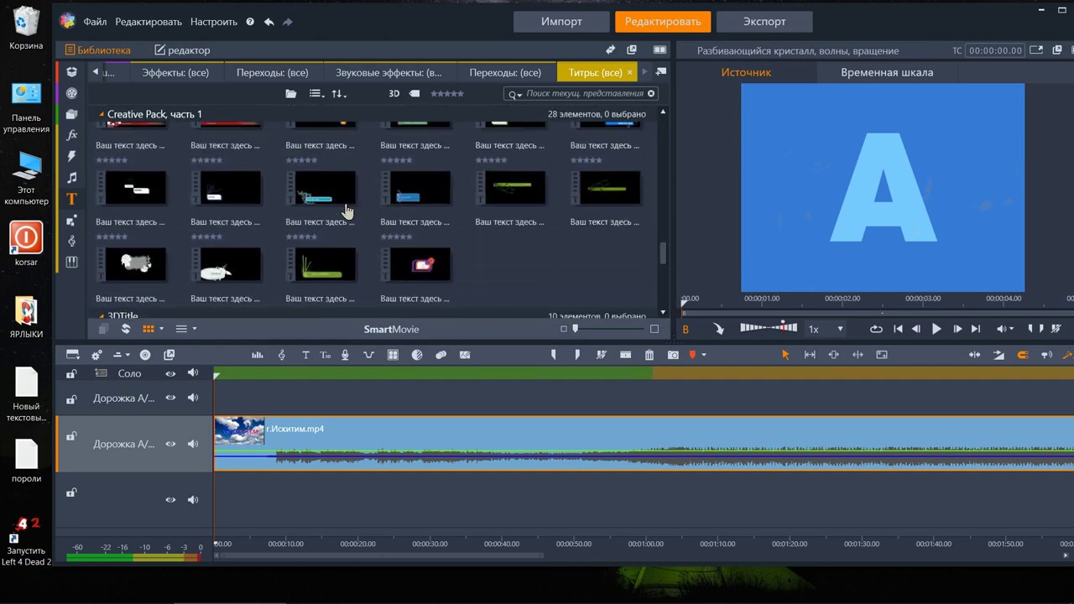
scroll(346, 211, down, 8)
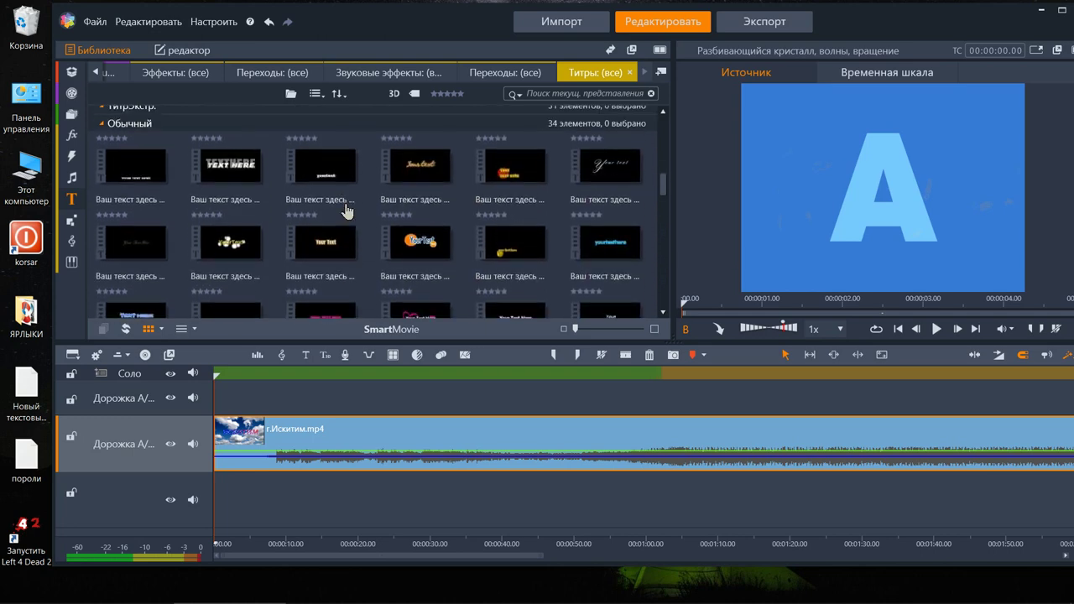
scroll(349, 211, up, 4)
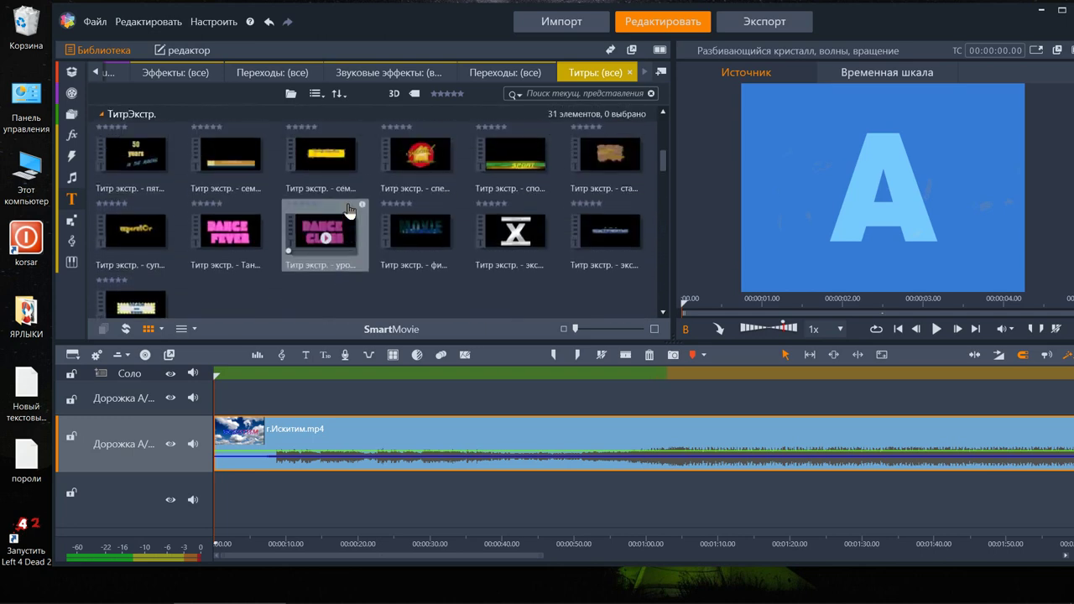
scroll(350, 211, up, 3)
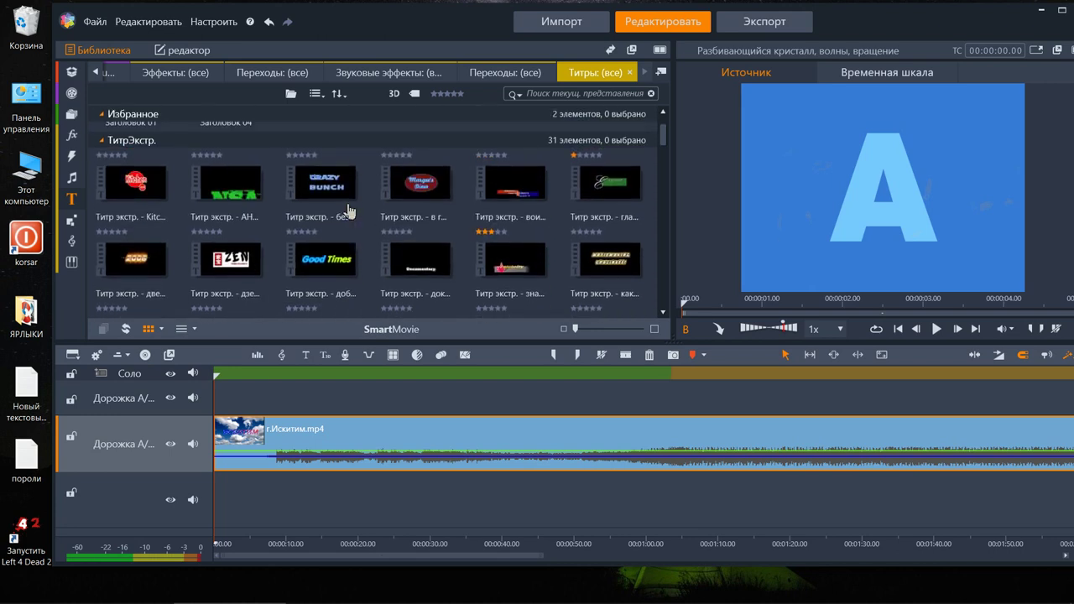
Step: Place the favourite title Заголовок 04 on the track above г.Искитим.mp4 near its start and clear the placeholder text in the title editor
mouse_move(232, 189)
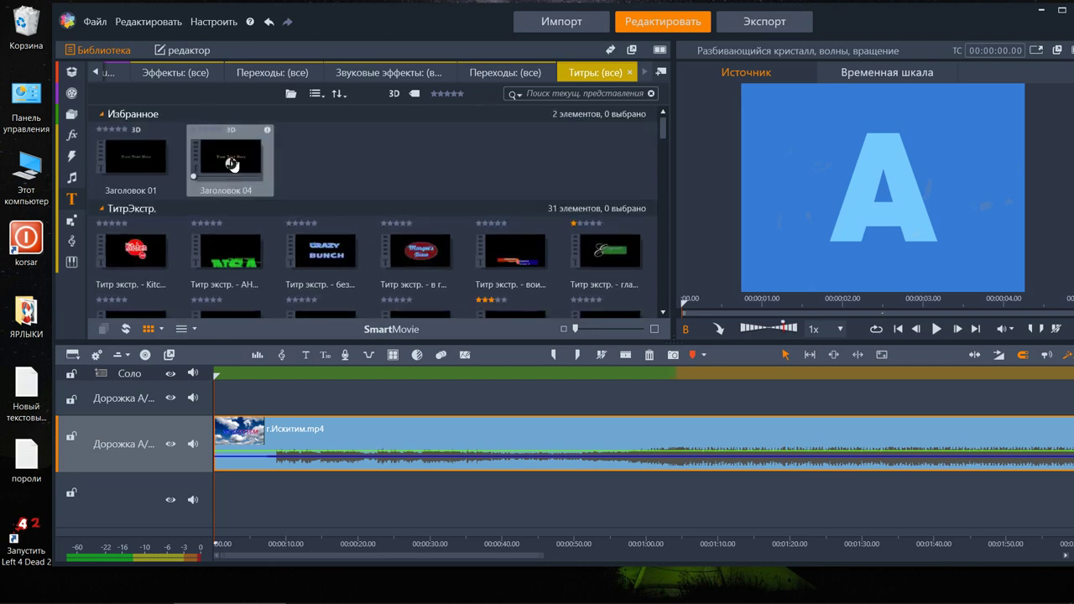
drag(232, 191, 249, 382)
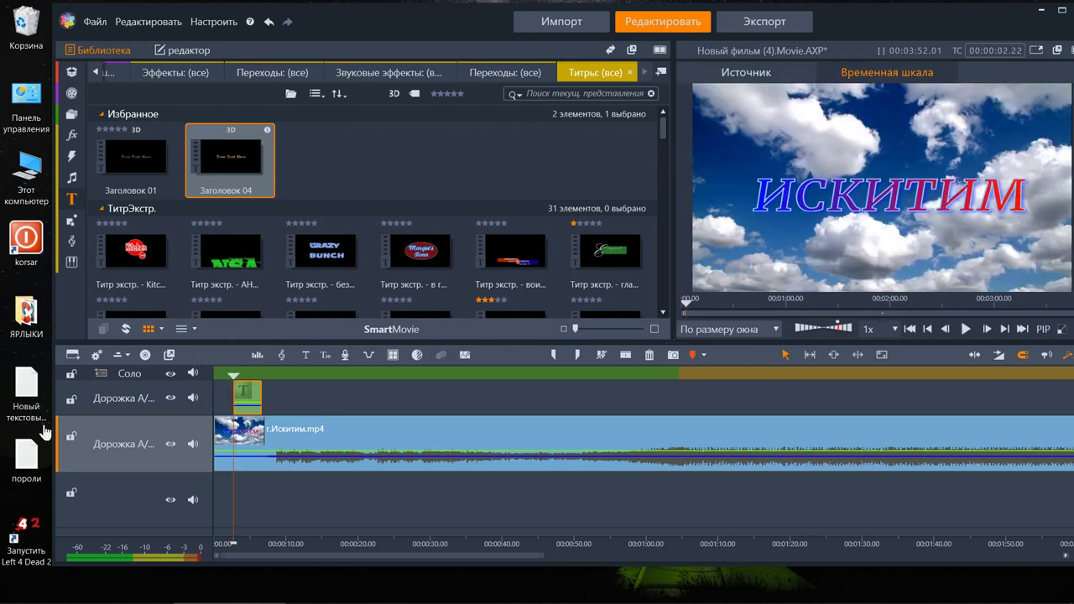
right_click(256, 399)
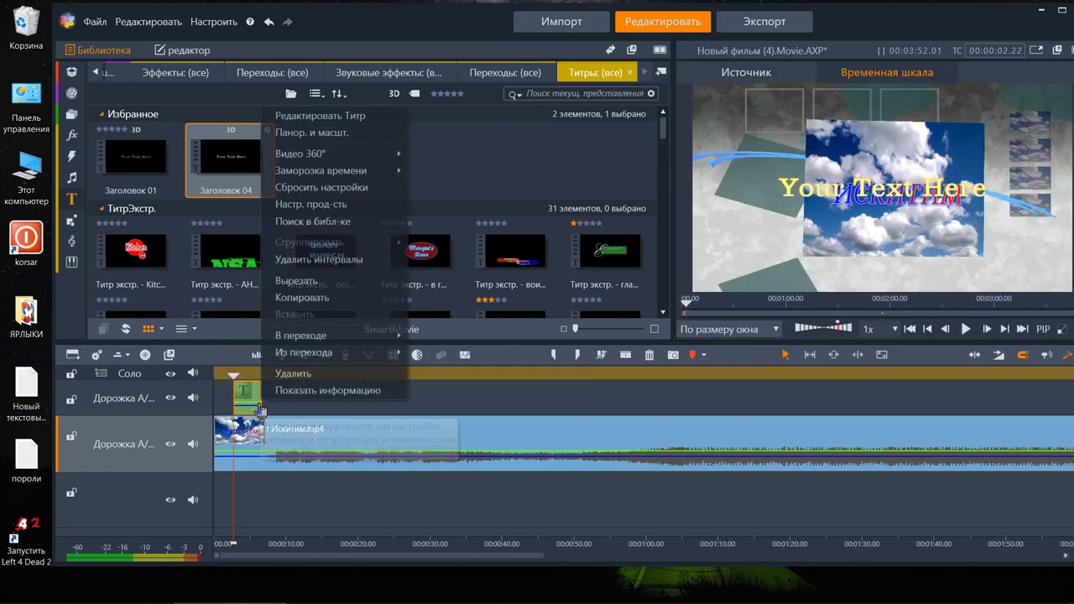
click(356, 115)
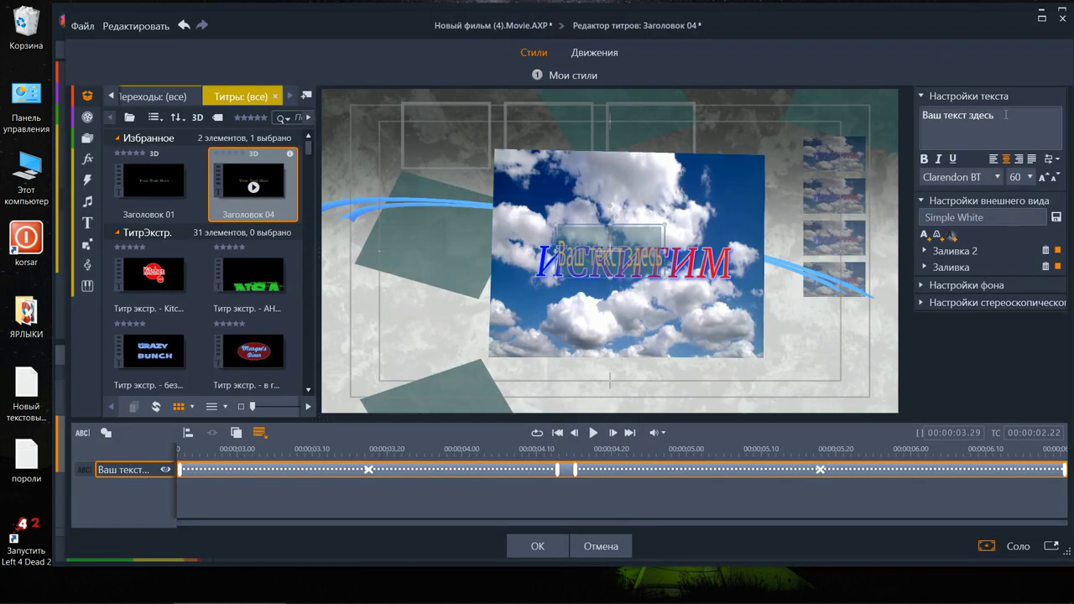
drag(996, 116, 930, 119)
key(BackSpace)
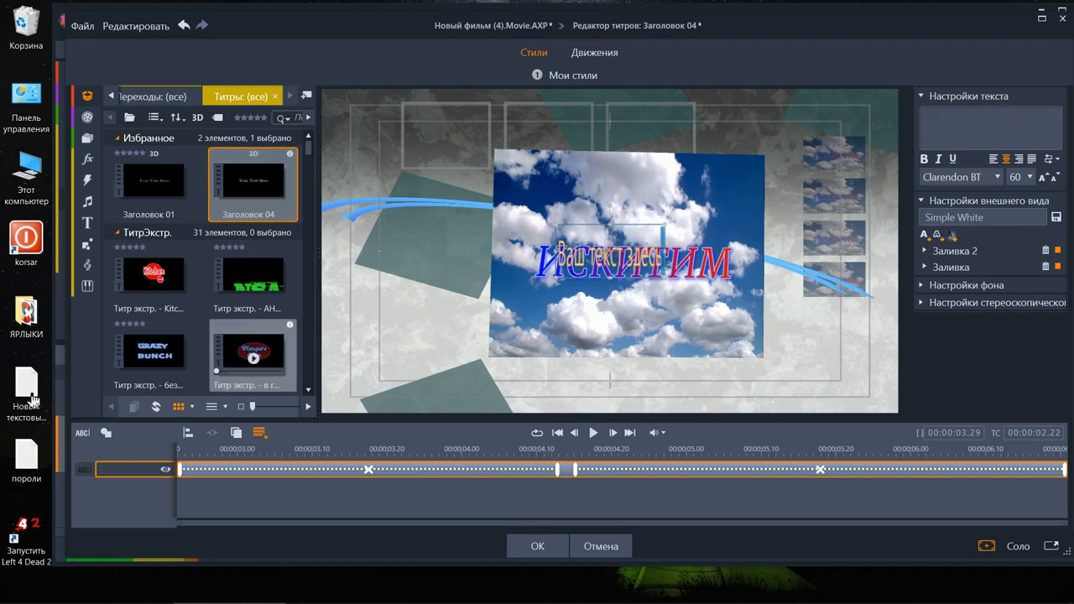
Step: Switch to Notepad to check the desktop file Новый текстовый документ for text, and close it
double_click(27, 394)
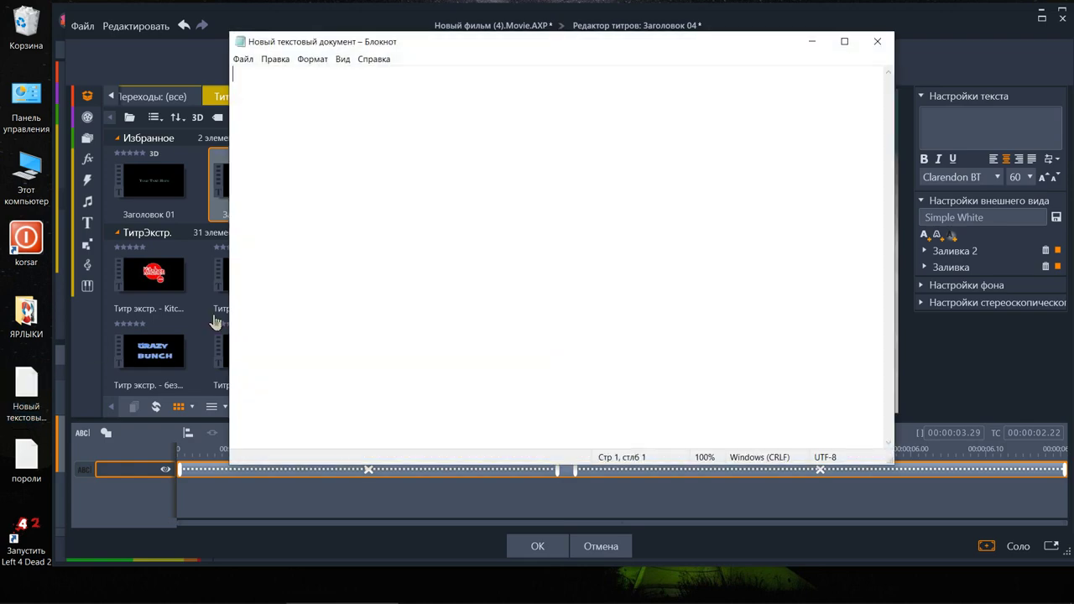
click(878, 41)
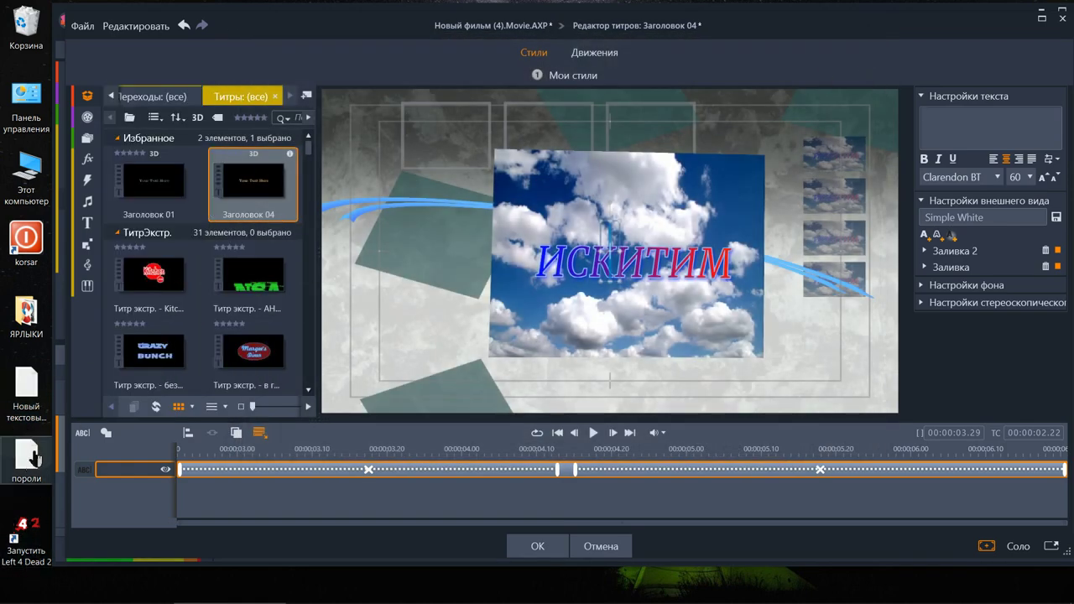
double_click(26, 398)
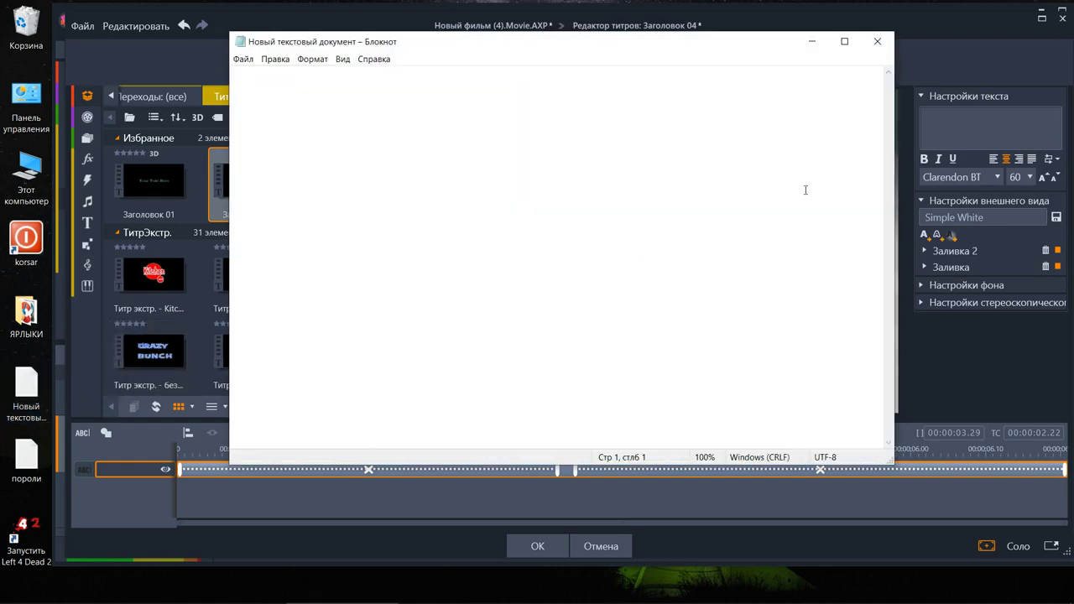
click(877, 41)
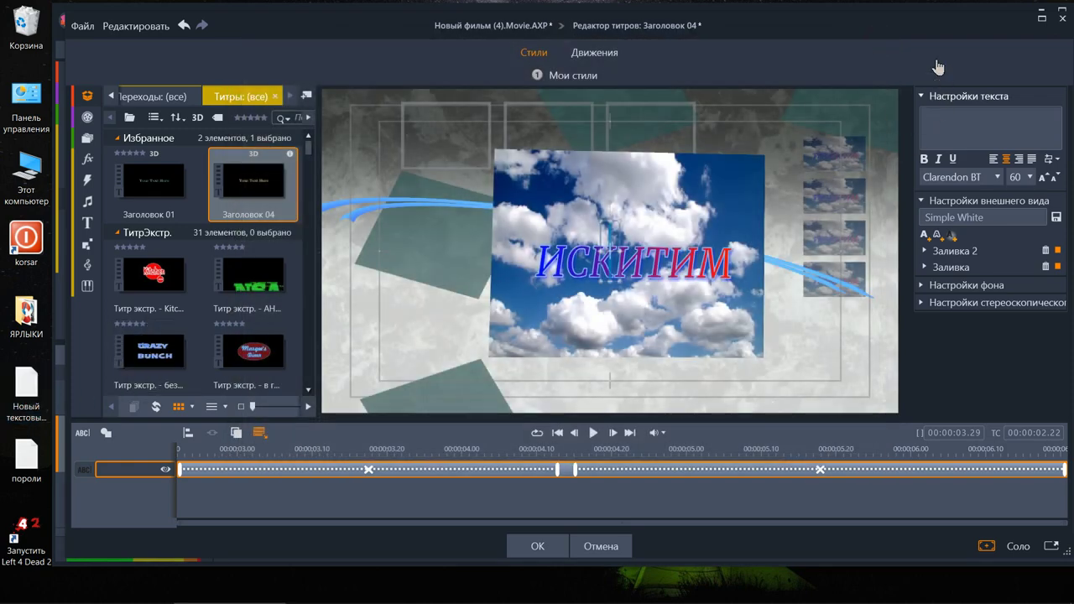
Step: Paste the copied text with a person's name and place of residence into the title's text field and delete it
mouse_move(923, 31)
mouse_down()
mouse_move(874, 34)
mouse_move(902, 34)
mouse_up()
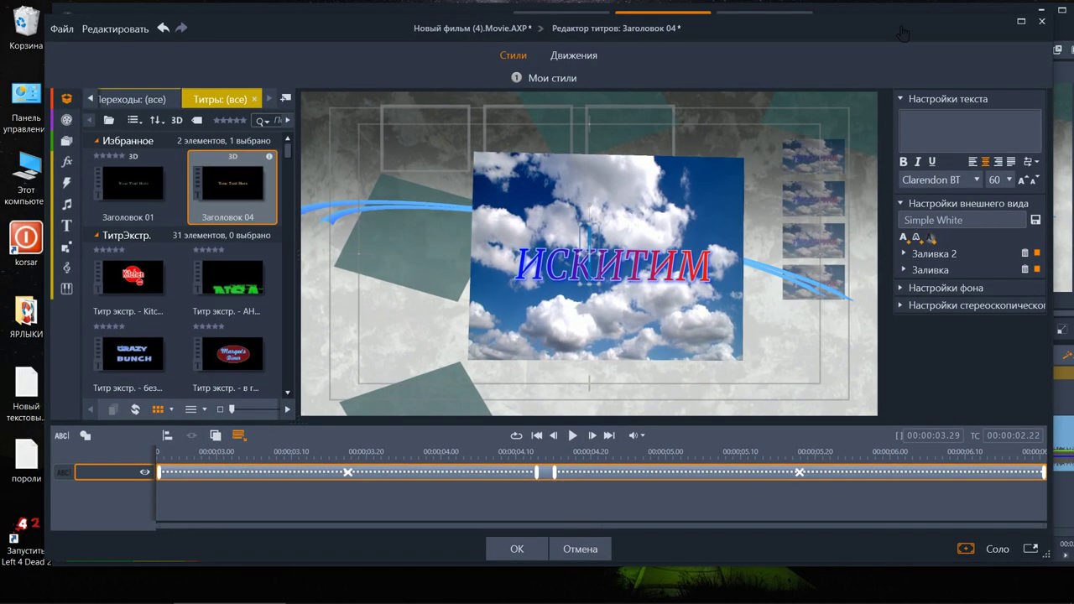
right_click(942, 121)
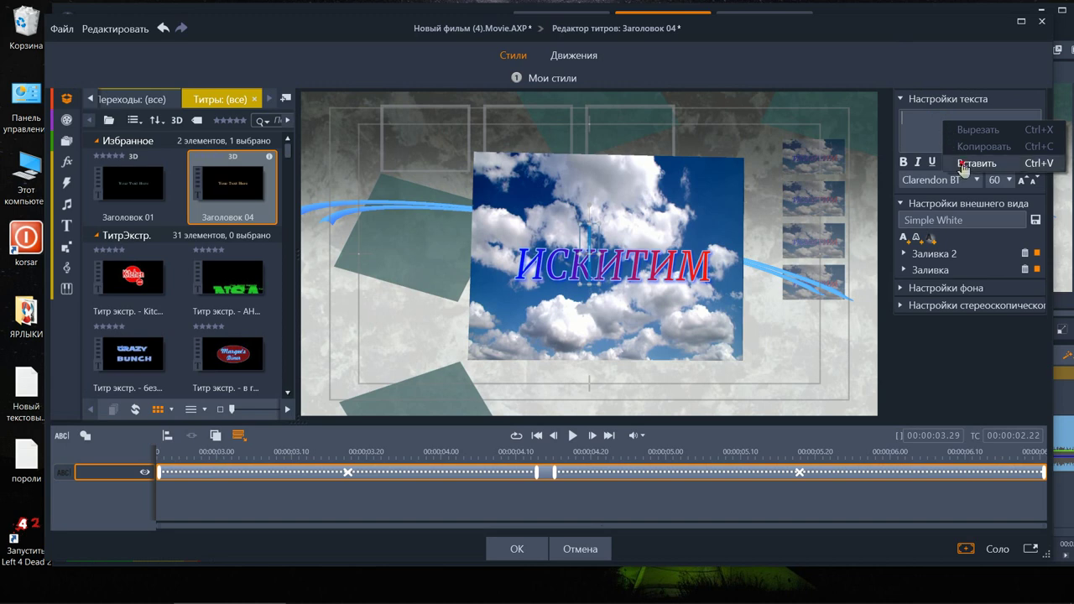
click(974, 163)
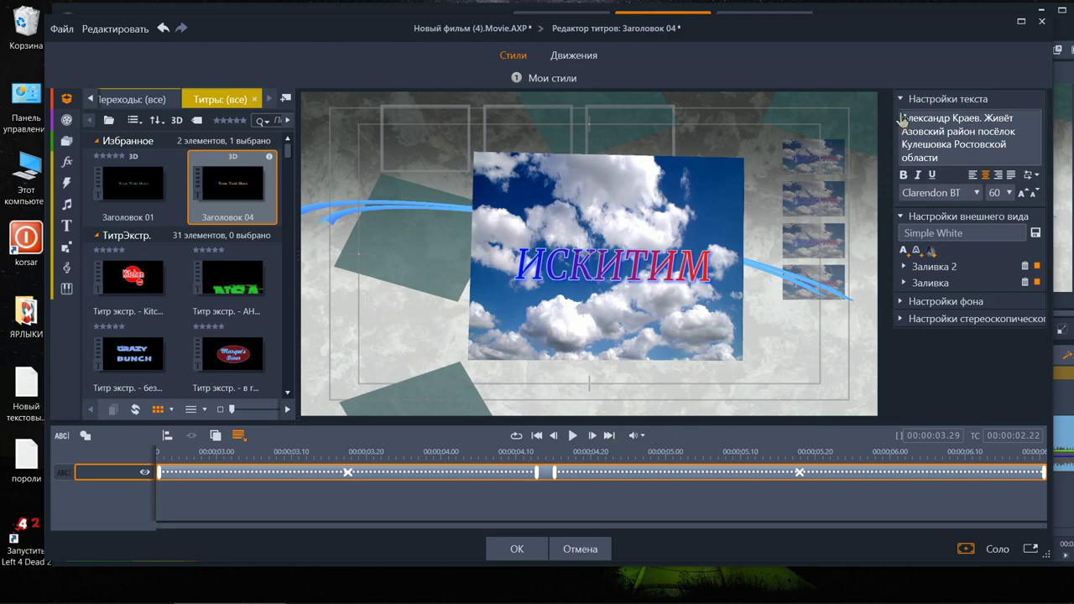
drag(902, 119, 1016, 144)
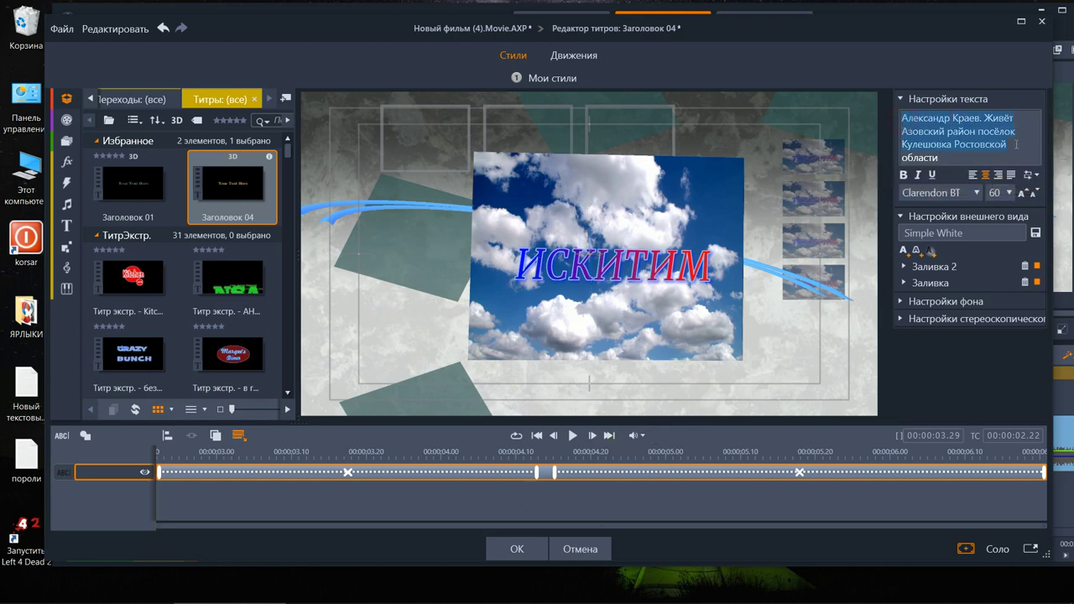
key(BackSpace)
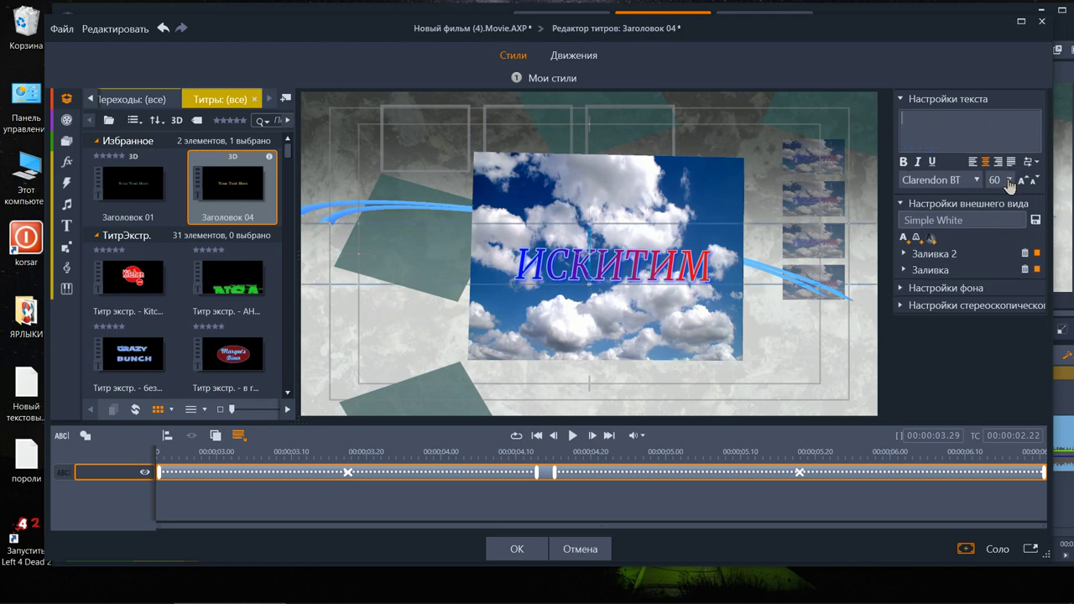
Step: Try the sample text ывапваапрапоплрол in the title with bold, italic and underline styles, and replace it with ыфаывпвапаврапра
text(ывап)
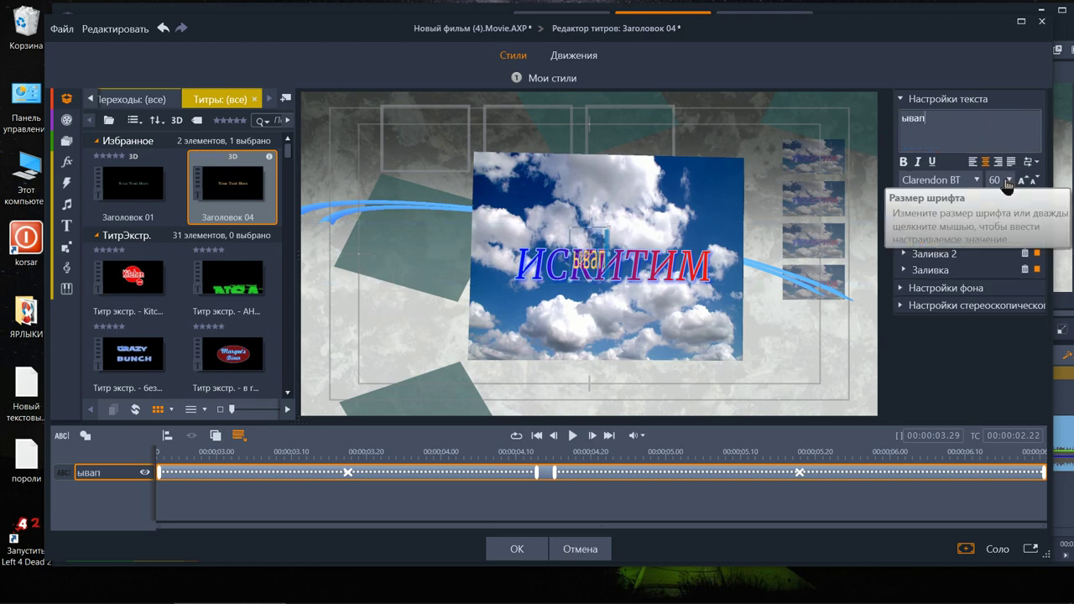
text(ваапрапоплрол)
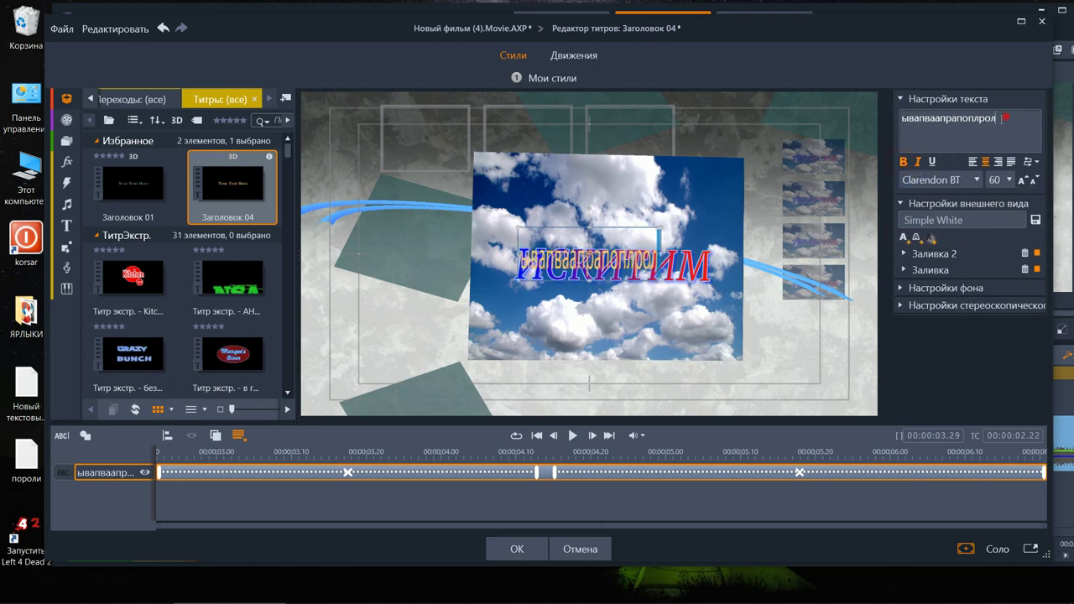
drag(1000, 118, 888, 141)
key(BackSpace)
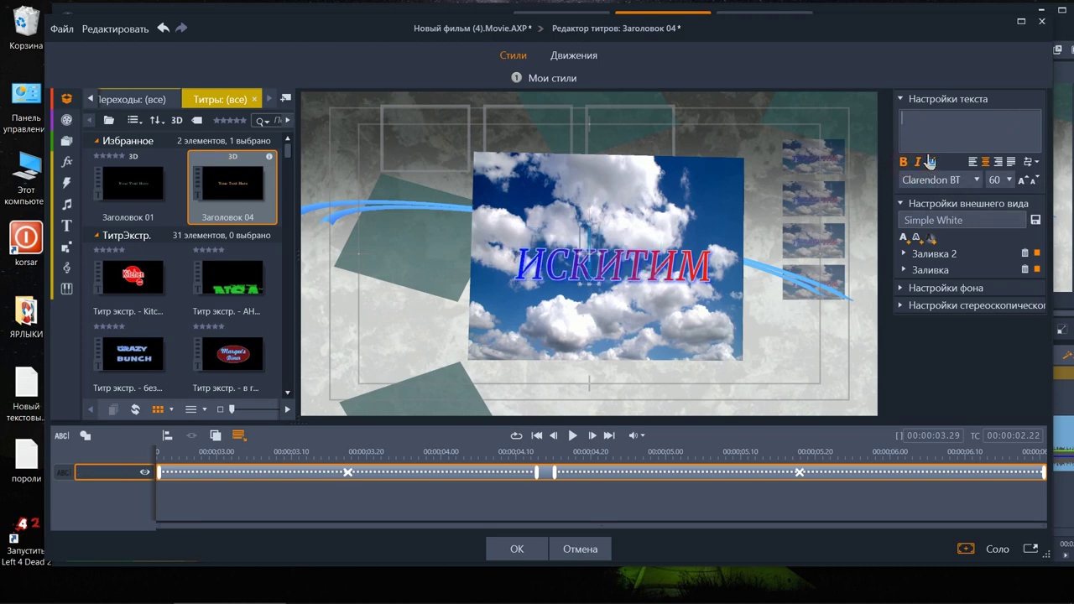
text(ыфаывпвапавра)
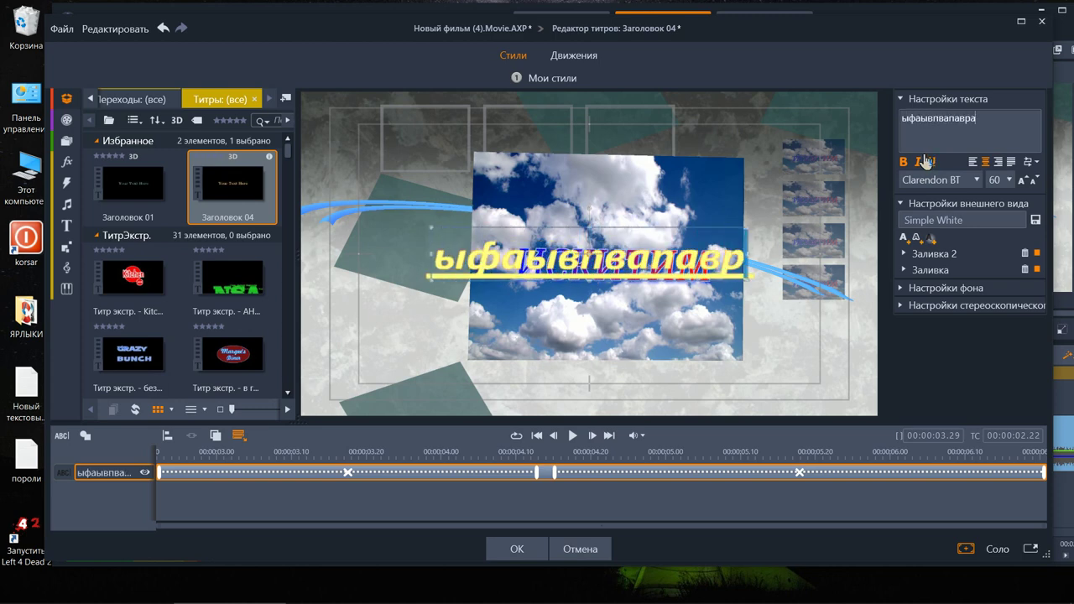
text(пра)
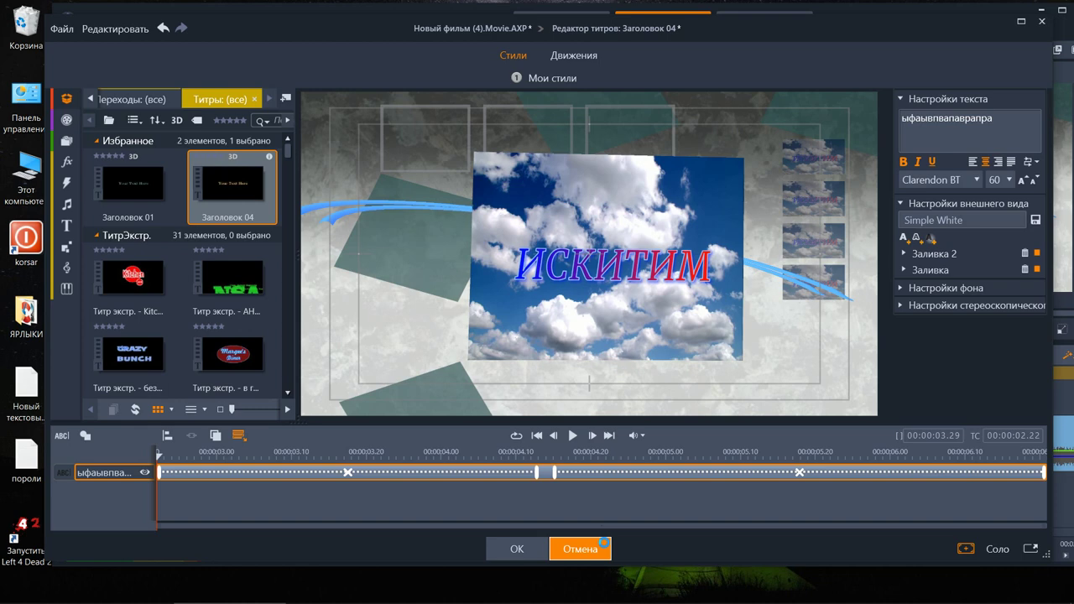
Step: Discard the title editor changes and delete the Заголовок 04 title from the timeline
click(602, 546)
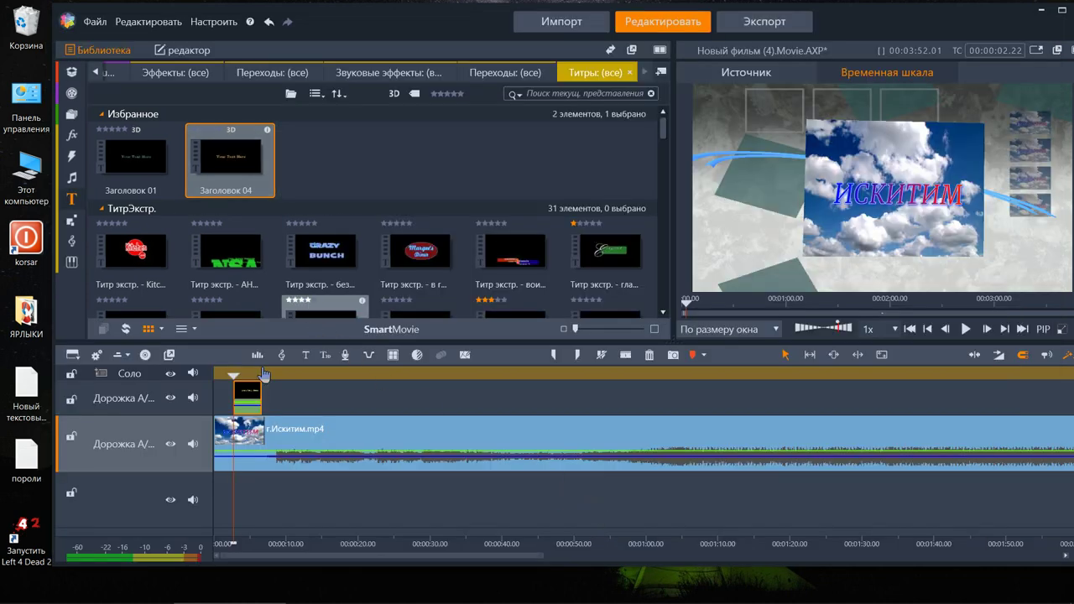
right_click(250, 398)
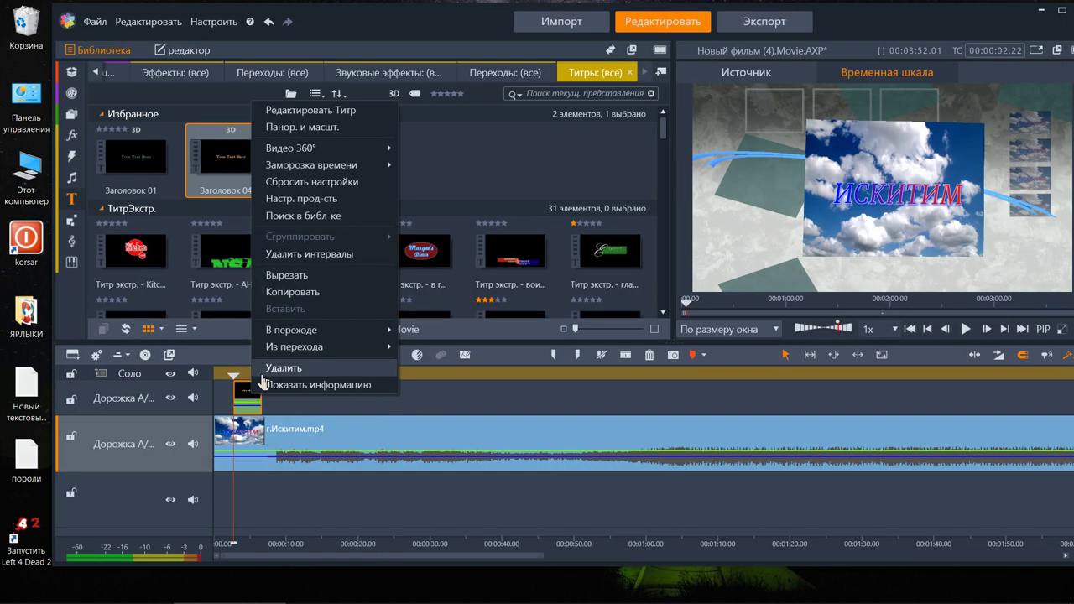
click(270, 374)
scroll(370, 269, down, 5)
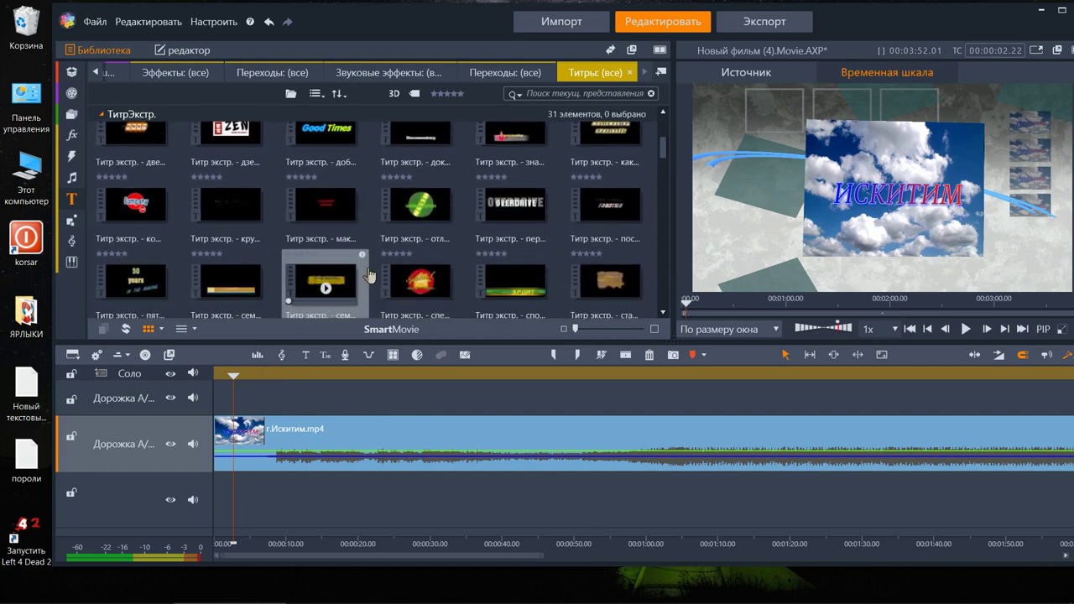
Step: Place the 3D Title 02 title on the track above the video at about 00:00:08.29 and open it for editing
scroll(369, 274, down, 10)
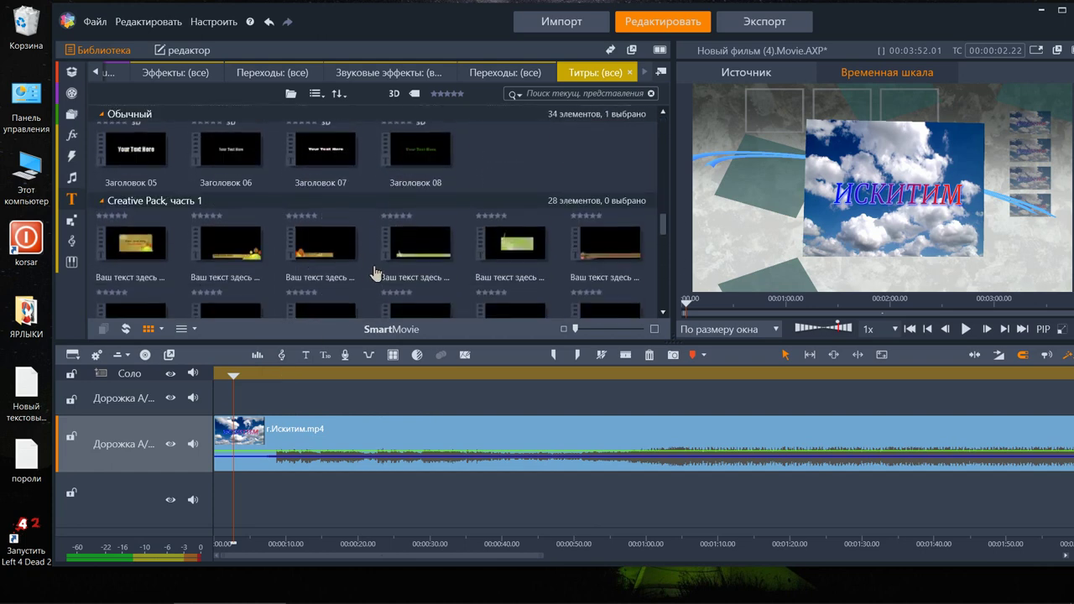
scroll(375, 275, down, 10)
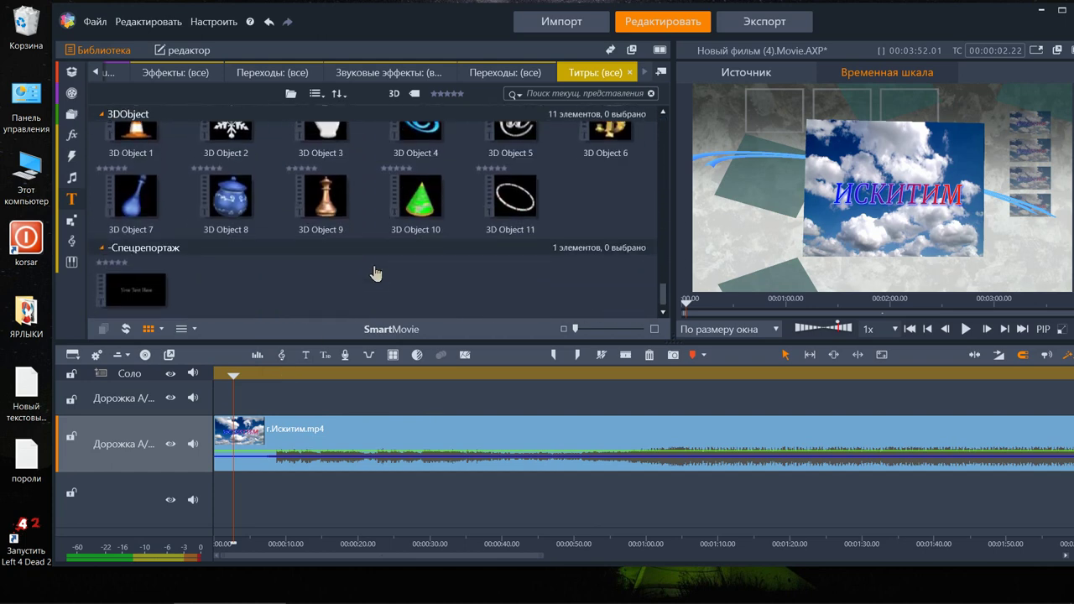
scroll(375, 275, up, 2)
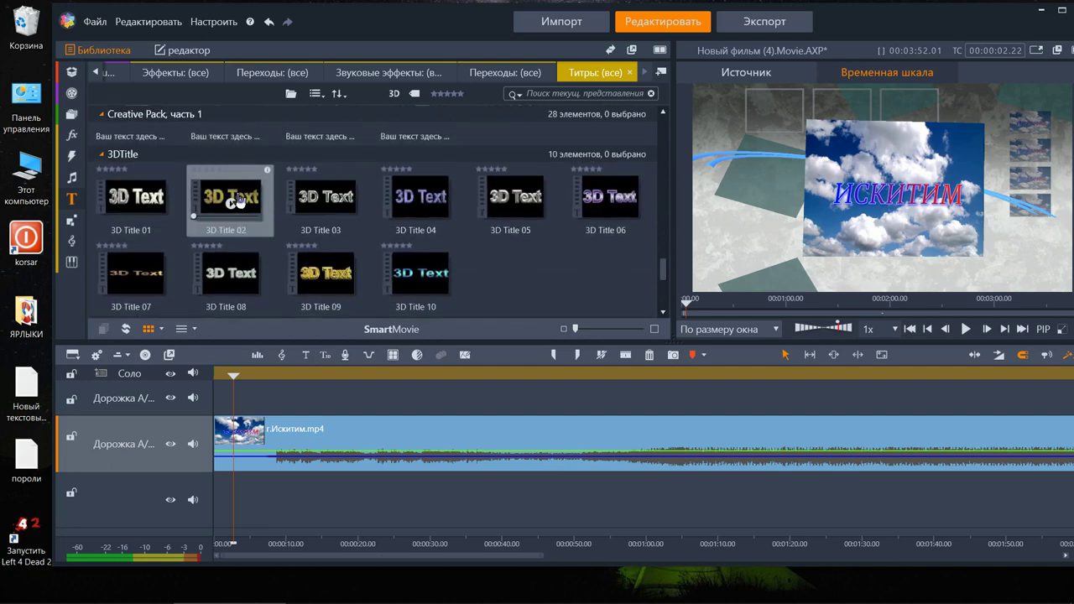
drag(239, 201, 302, 406)
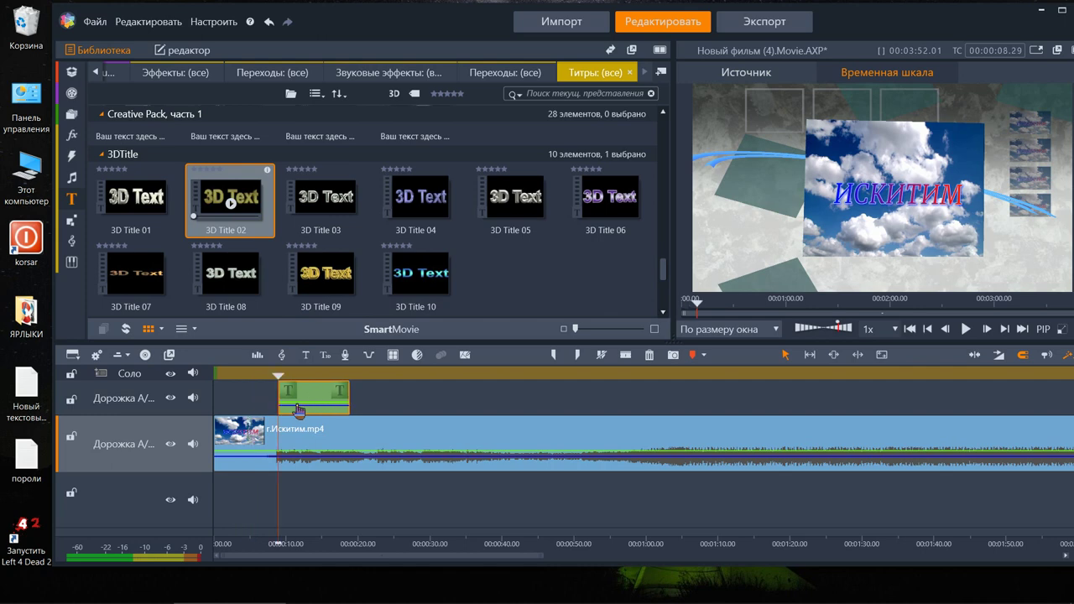
right_click(310, 403)
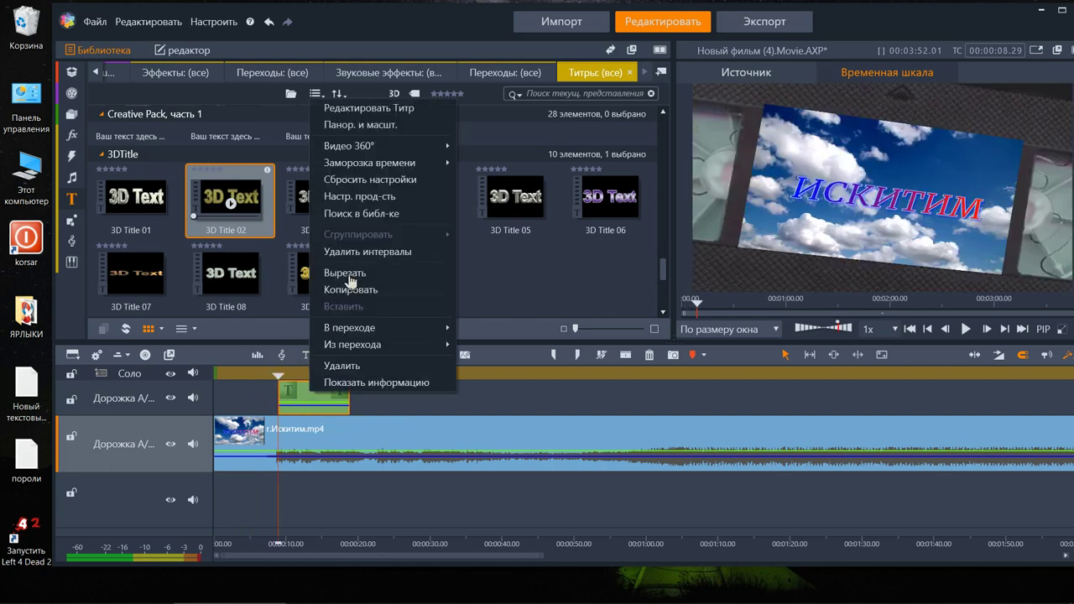
click(366, 110)
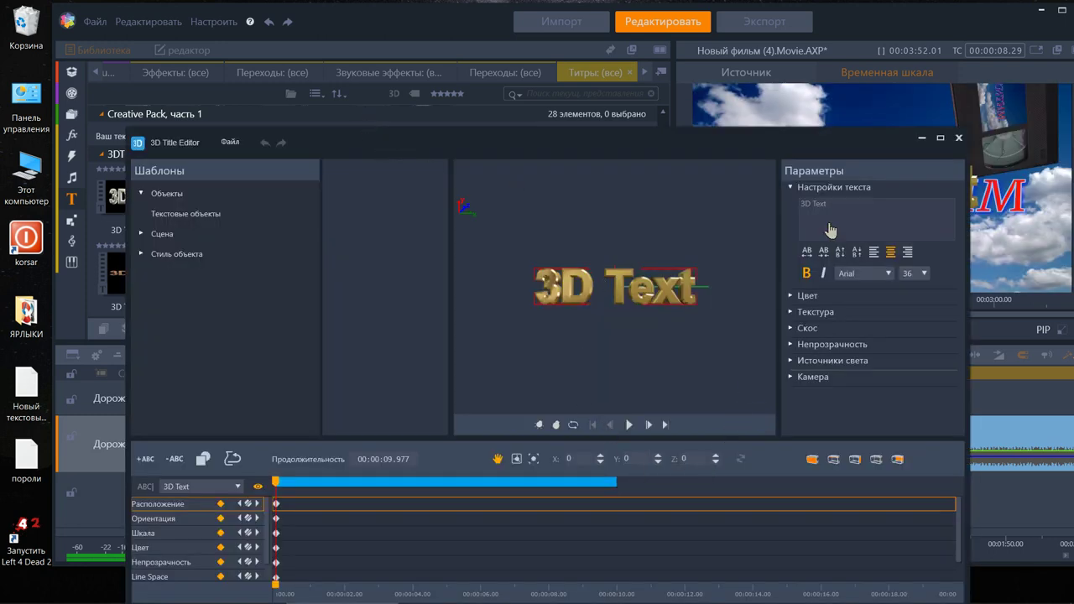
Step: Clear the 3D title's text and expand its colour settings to view the surface and specular colour options
click(799, 217)
key(BackSpace)
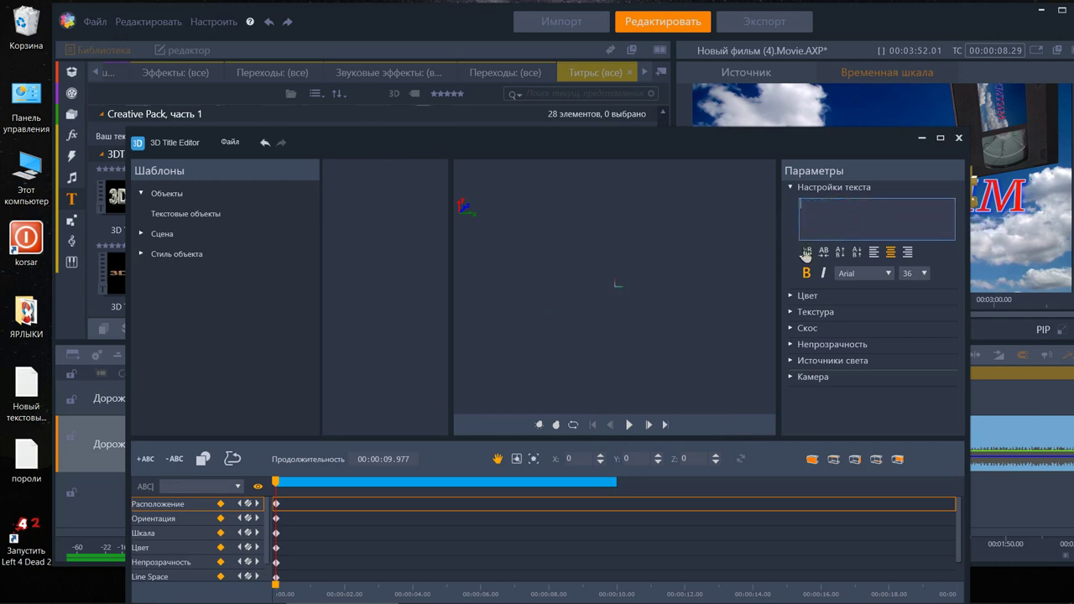
click(798, 298)
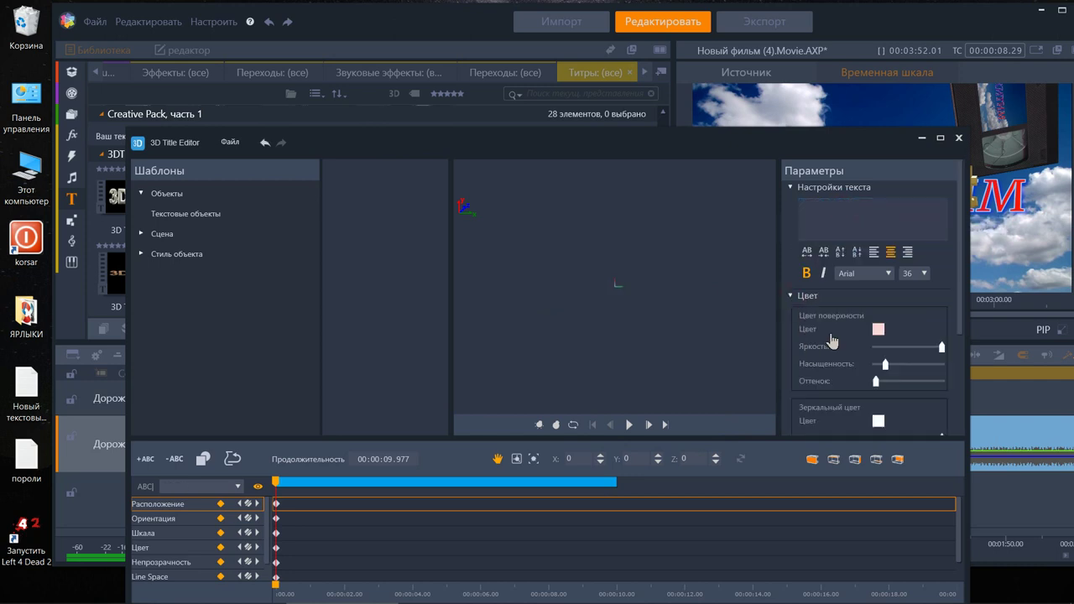
scroll(873, 294, down, 4)
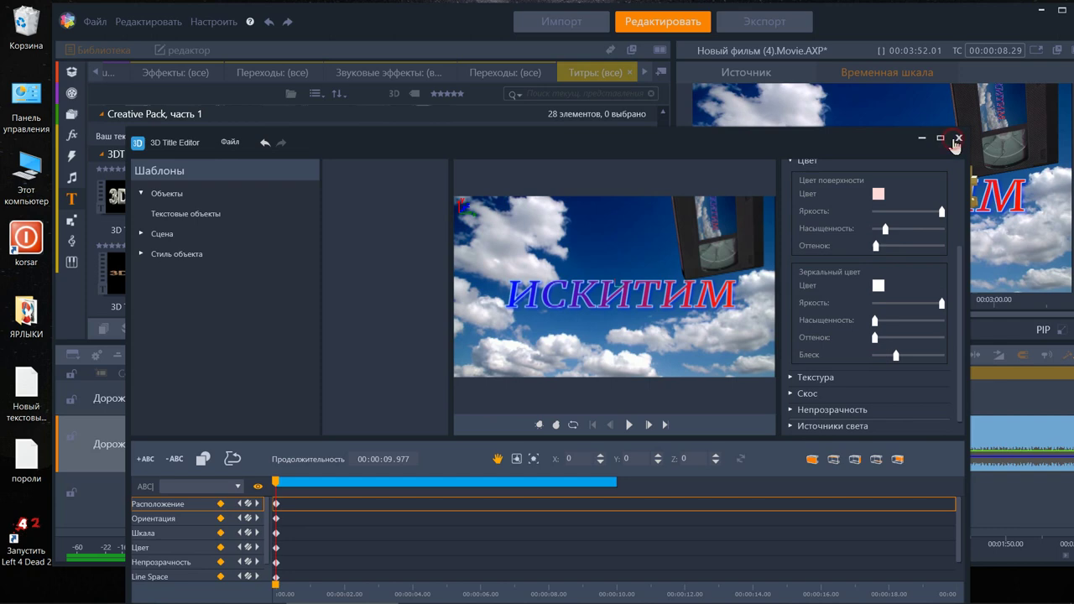
Step: Close the 3D title editor without saving and delete the 3D Title 02 title from the timeline
click(959, 139)
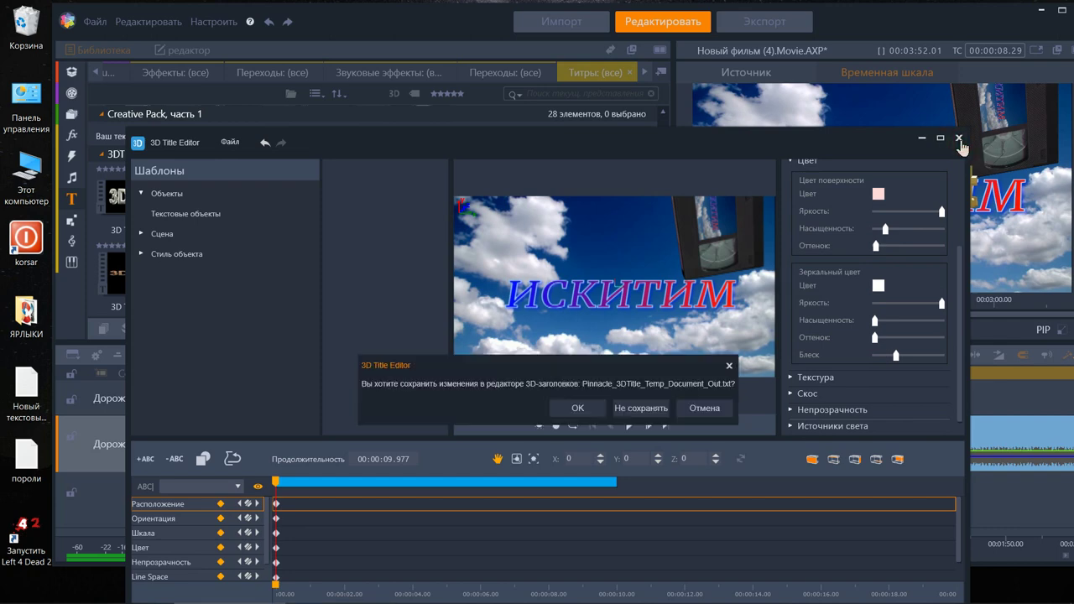
click(637, 409)
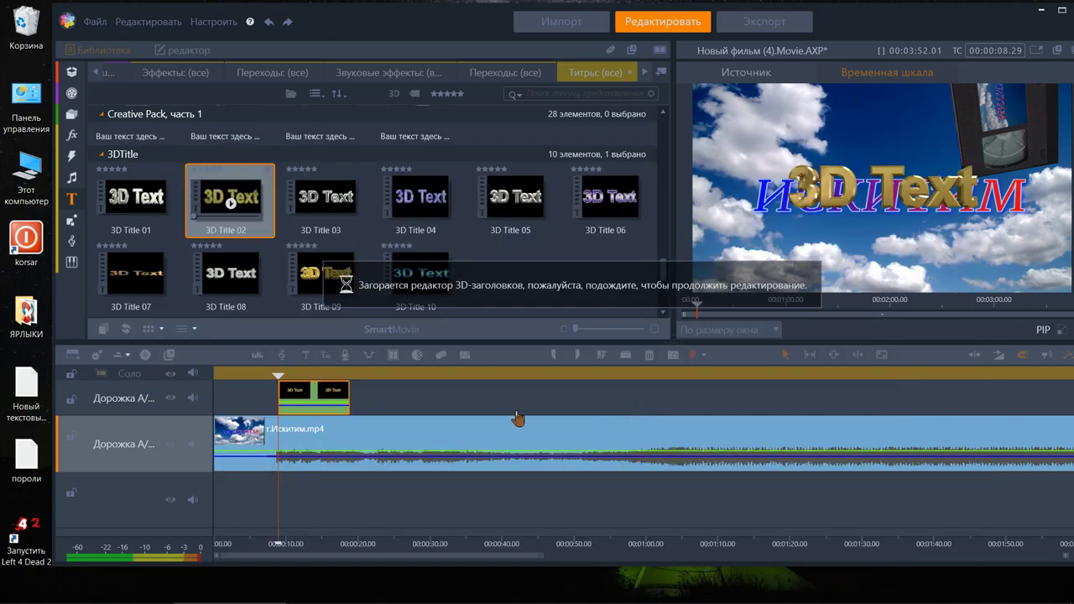
right_click(319, 407)
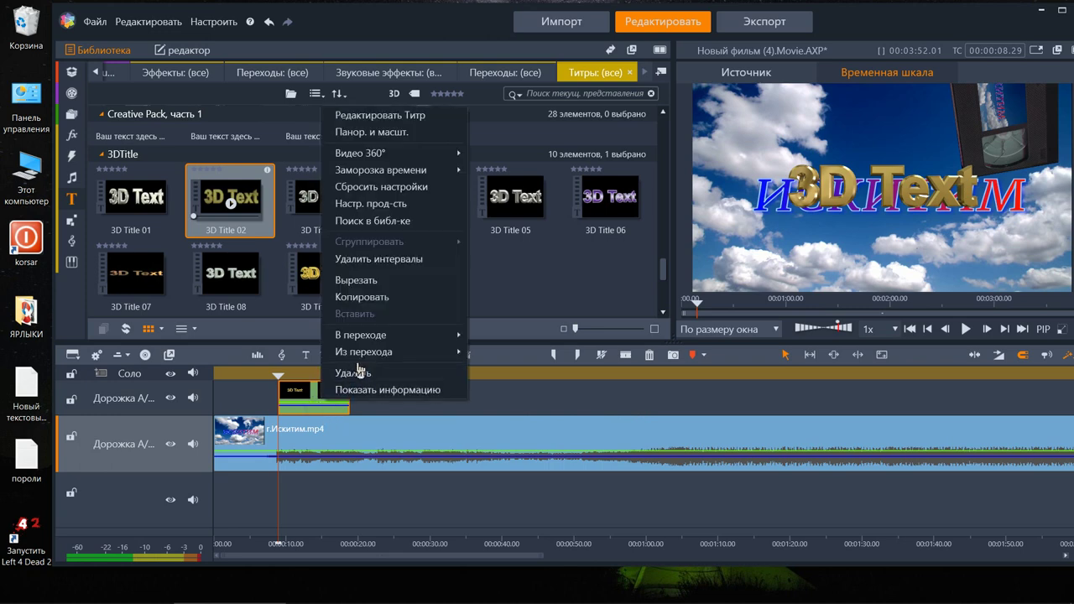
click(353, 374)
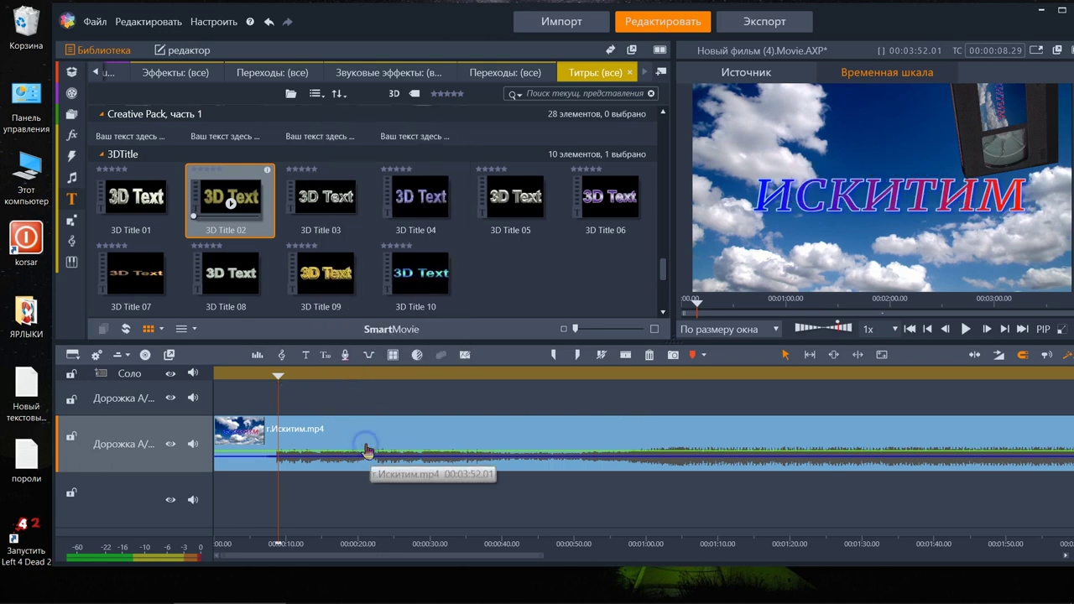
Step: Detach the audio from the г.Искитим.mp4 clip onto its own track and delete that audio clip
right_click(366, 448)
click(411, 245)
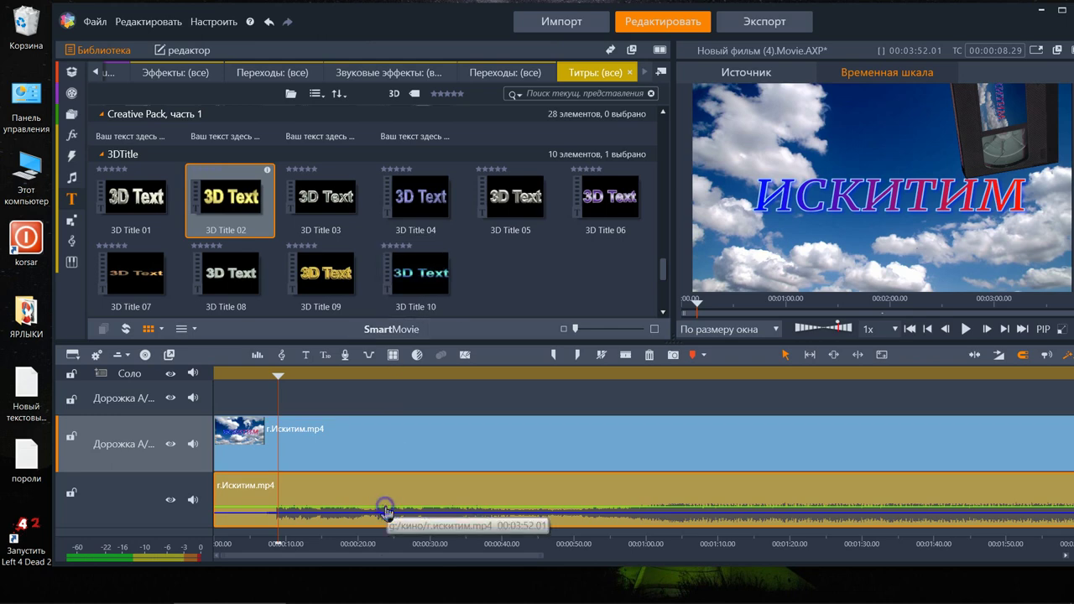
right_click(385, 511)
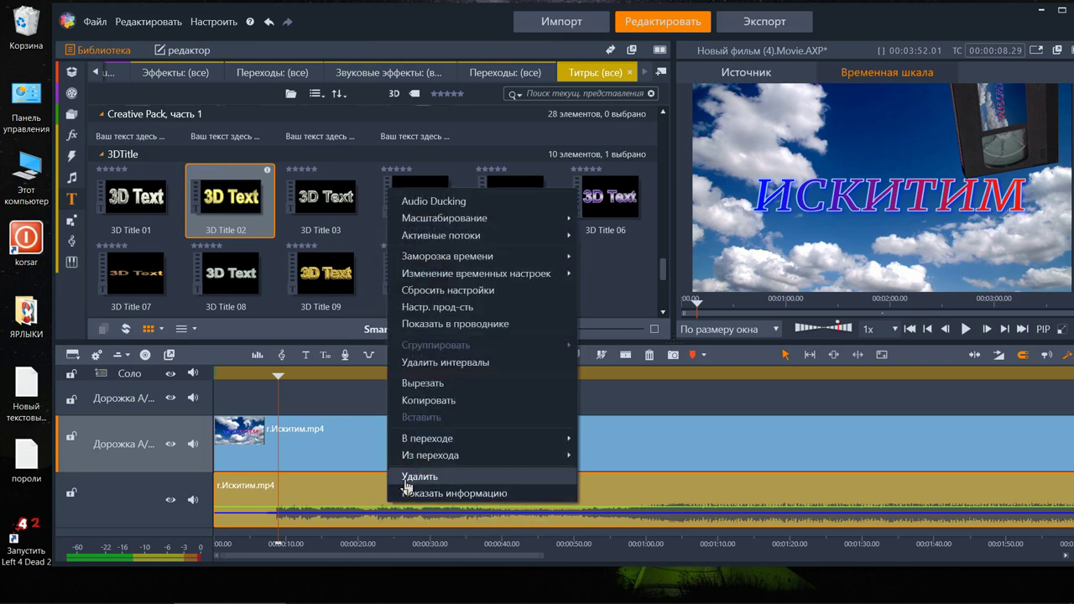
click(405, 478)
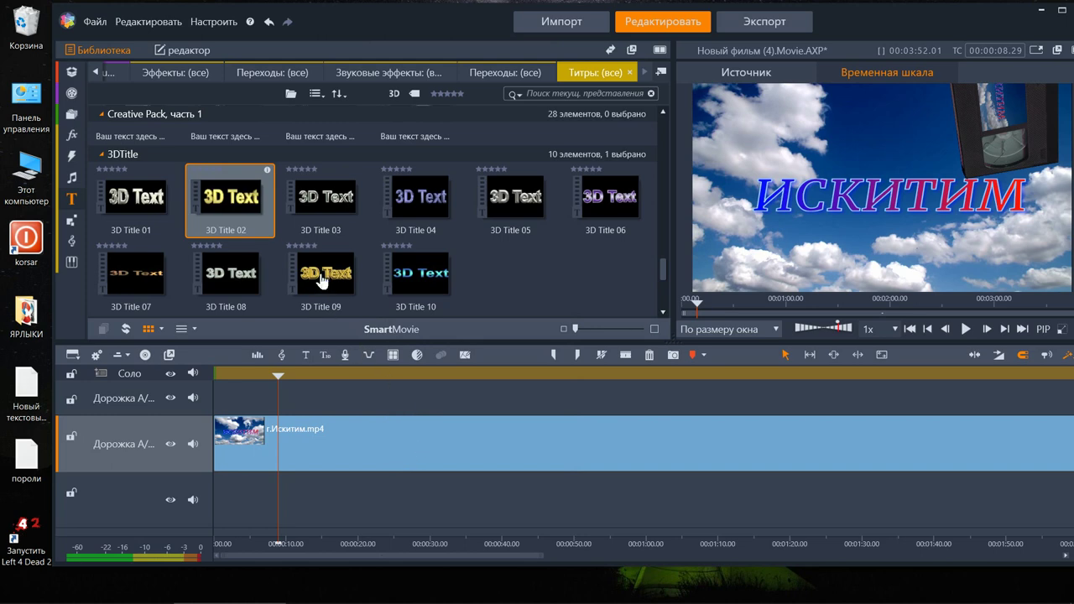
Step: Open the Последний импорт collection and place медленая душевная.mp3 on the track below the video, at the timeline start
scroll(321, 281, up, 3)
mouse_move(84, 130)
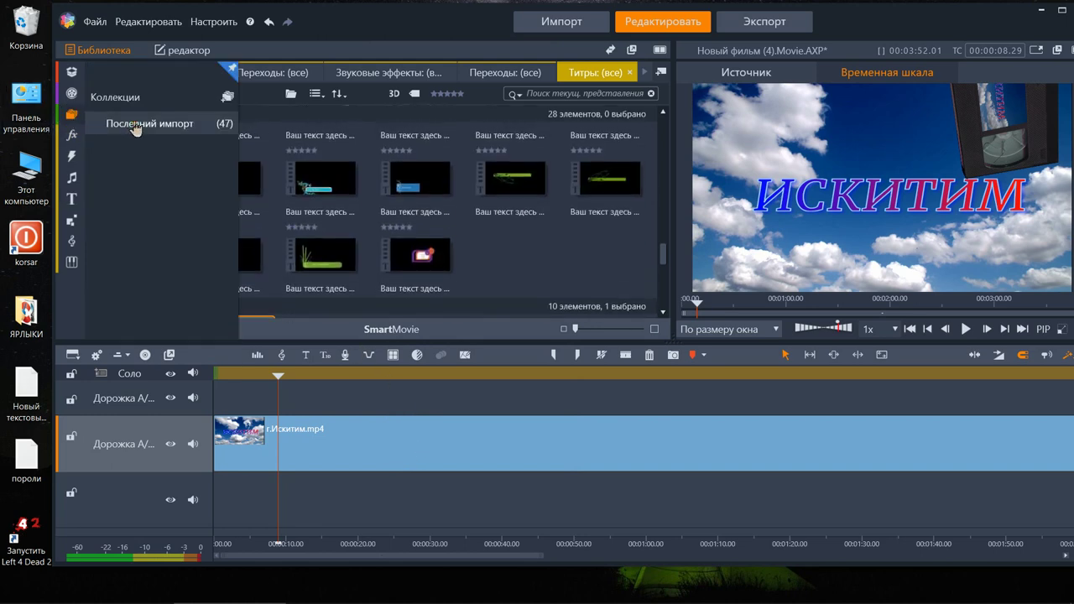
click(135, 125)
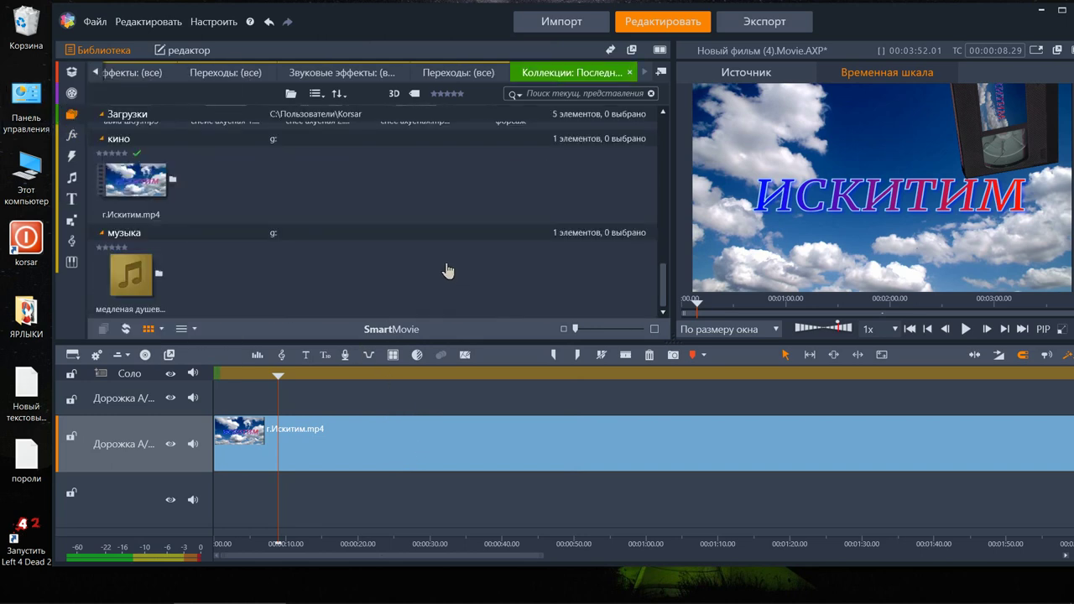
click(144, 282)
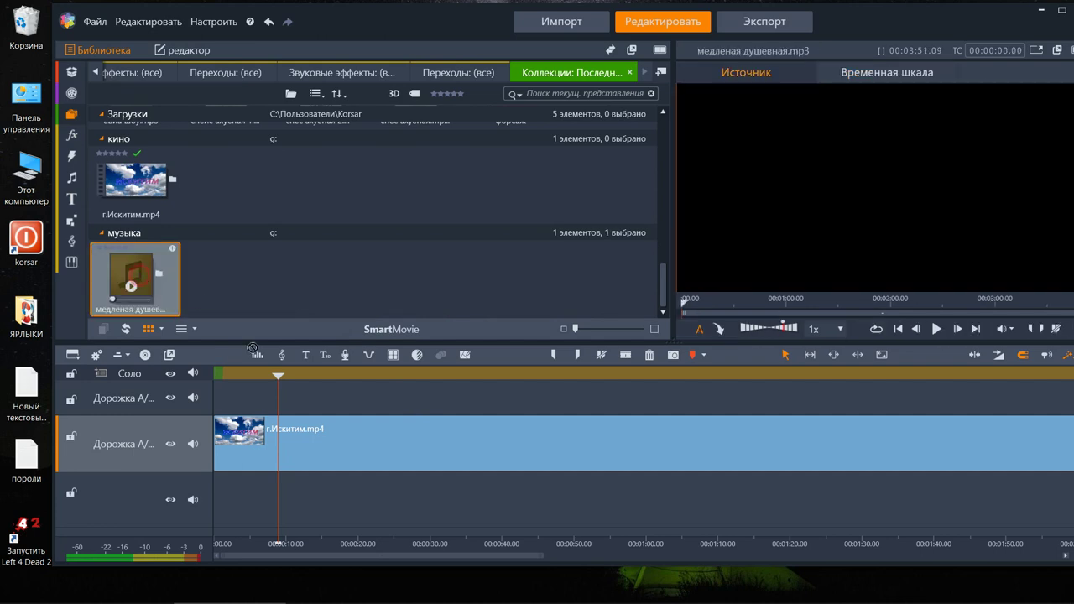
drag(144, 282, 217, 461)
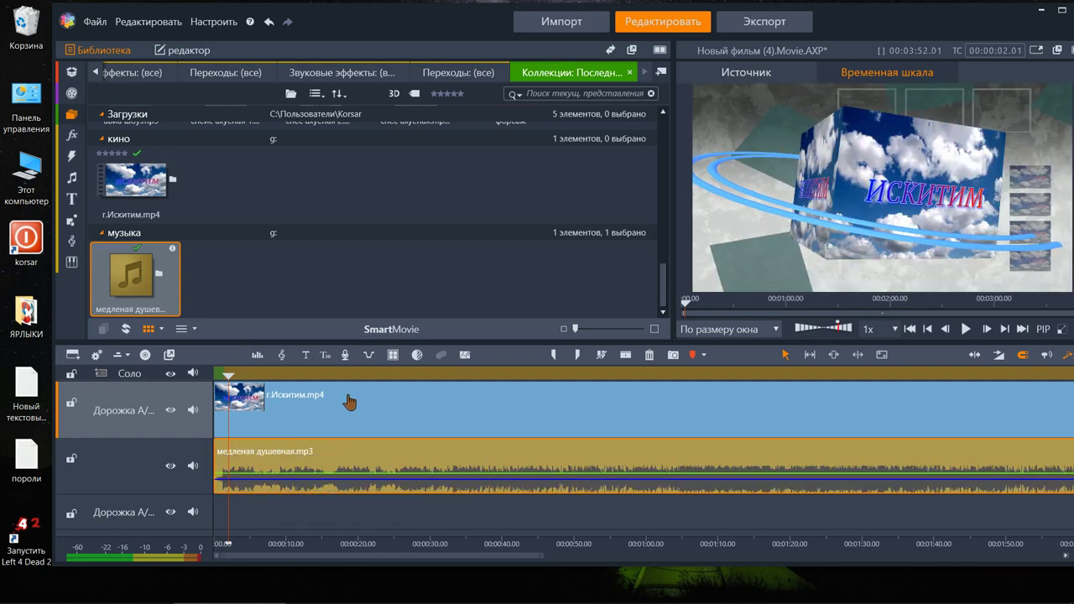
Step: Play the movie briefly with the added music and delete the медленая душевная.mp3 clip from the timeline
click(966, 330)
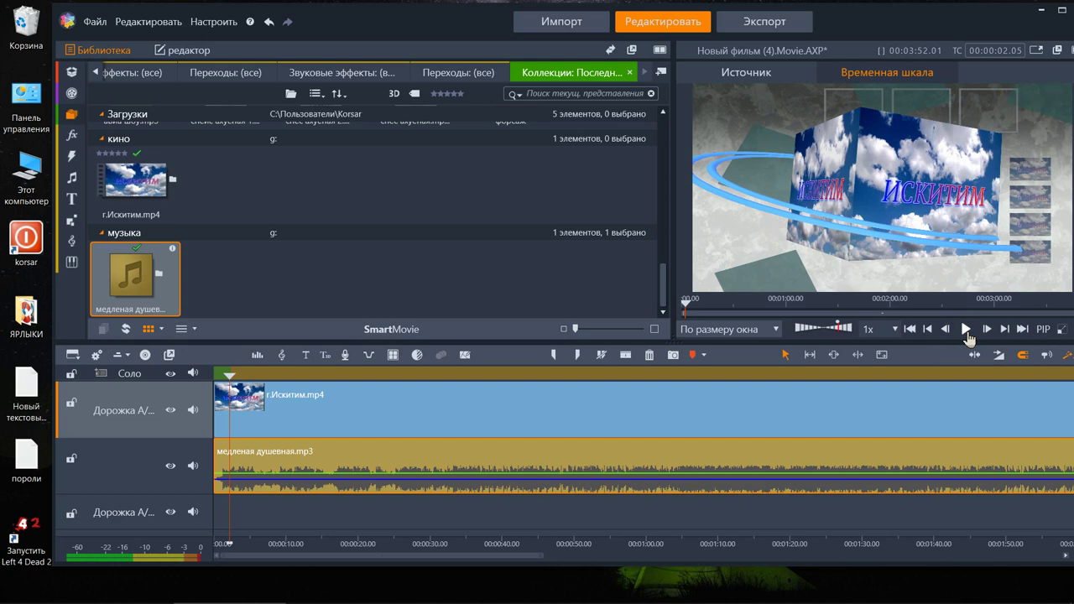
click(967, 330)
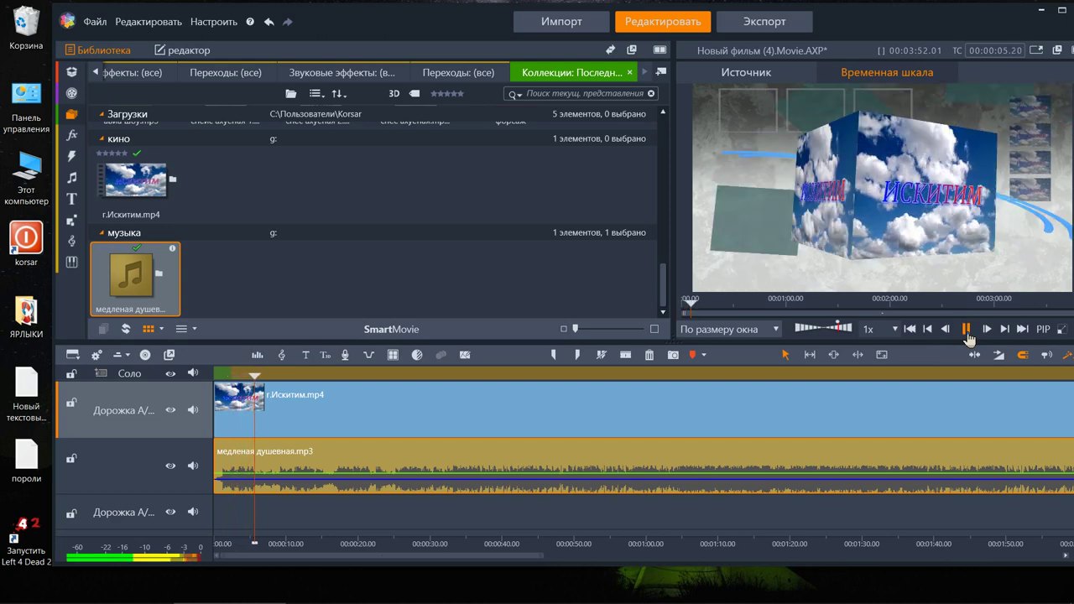
click(967, 330)
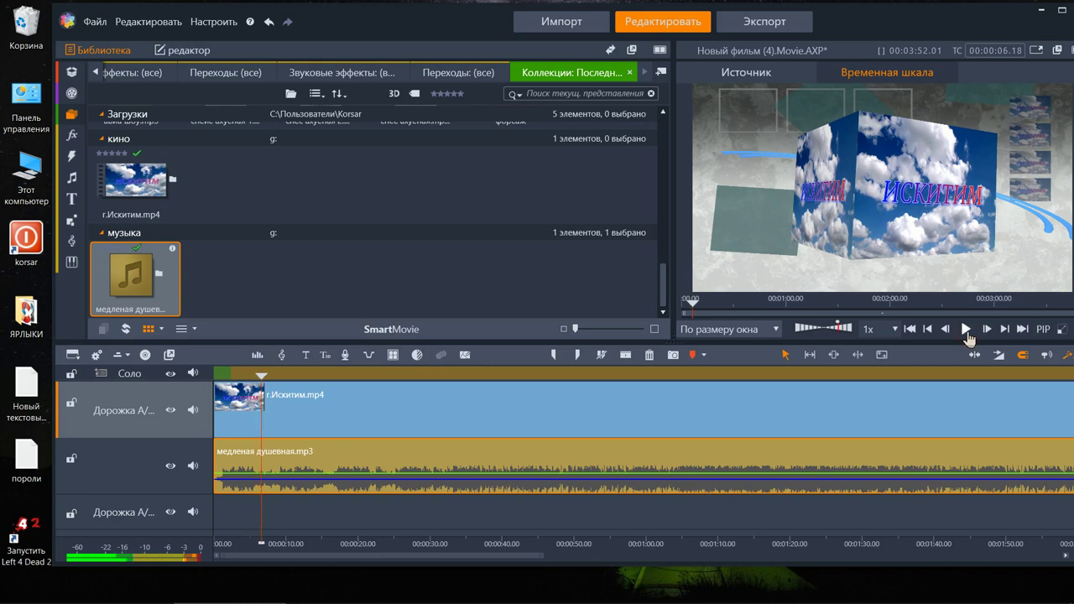
right_click(485, 472)
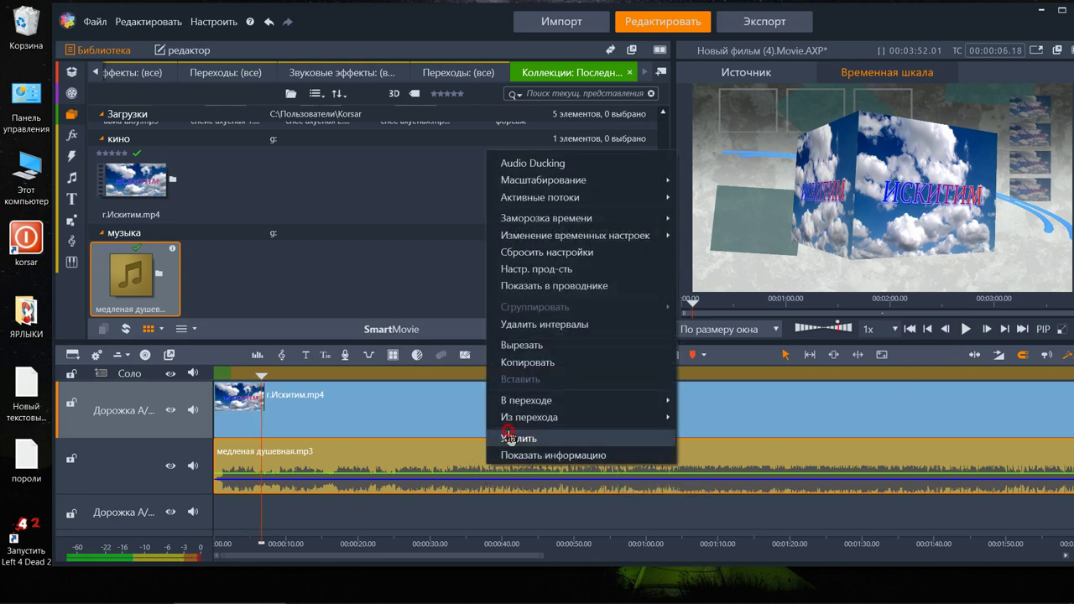
click(509, 437)
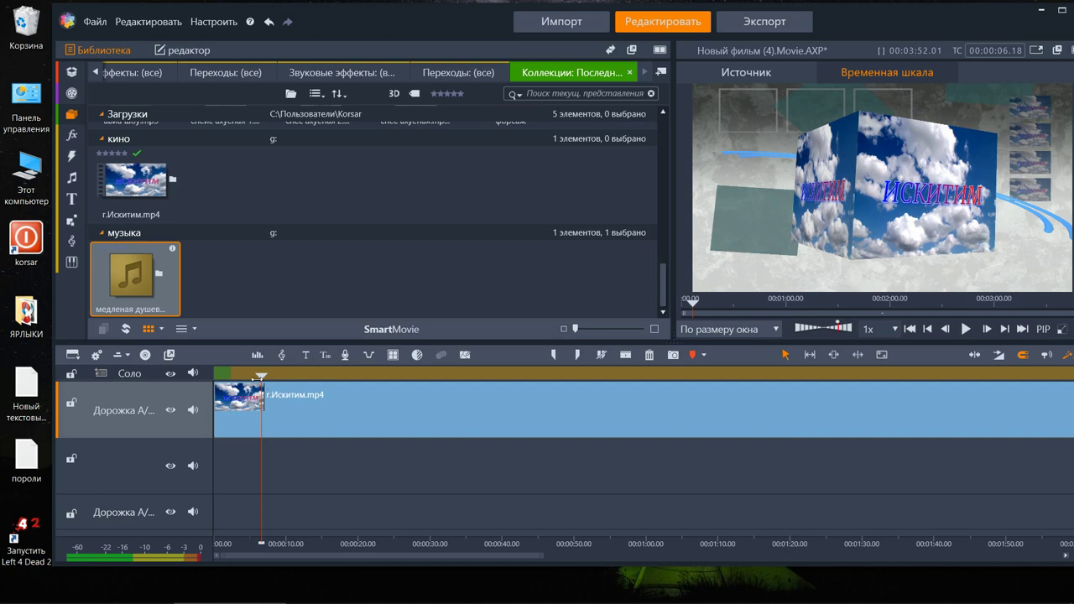
Step: Split the г.Искитим.mp4 clip at about 00:00:35.09 and again at about 00:01:09.20
click(467, 393)
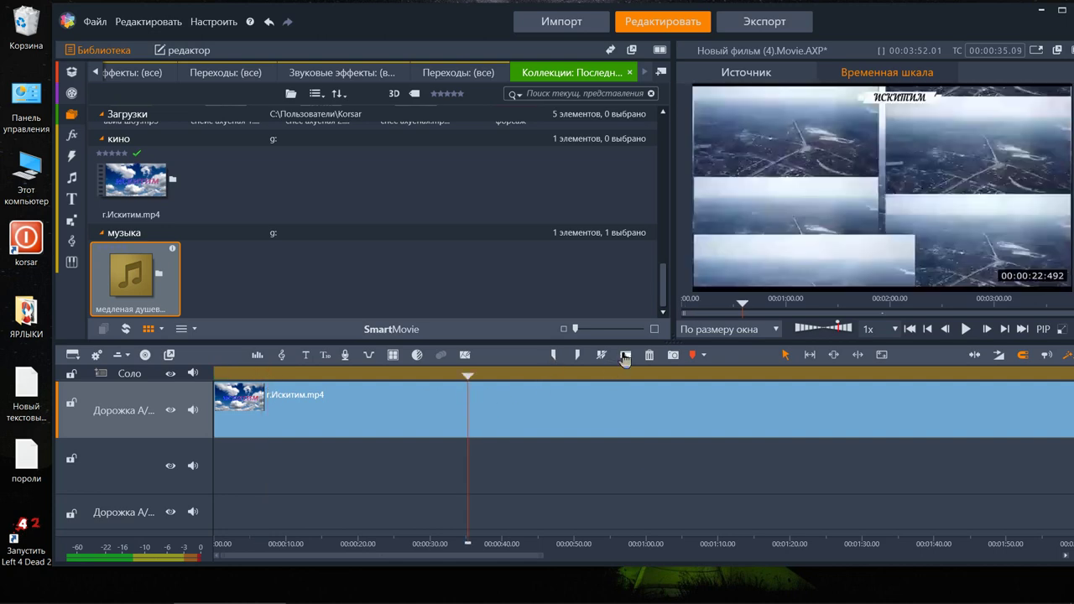
click(626, 355)
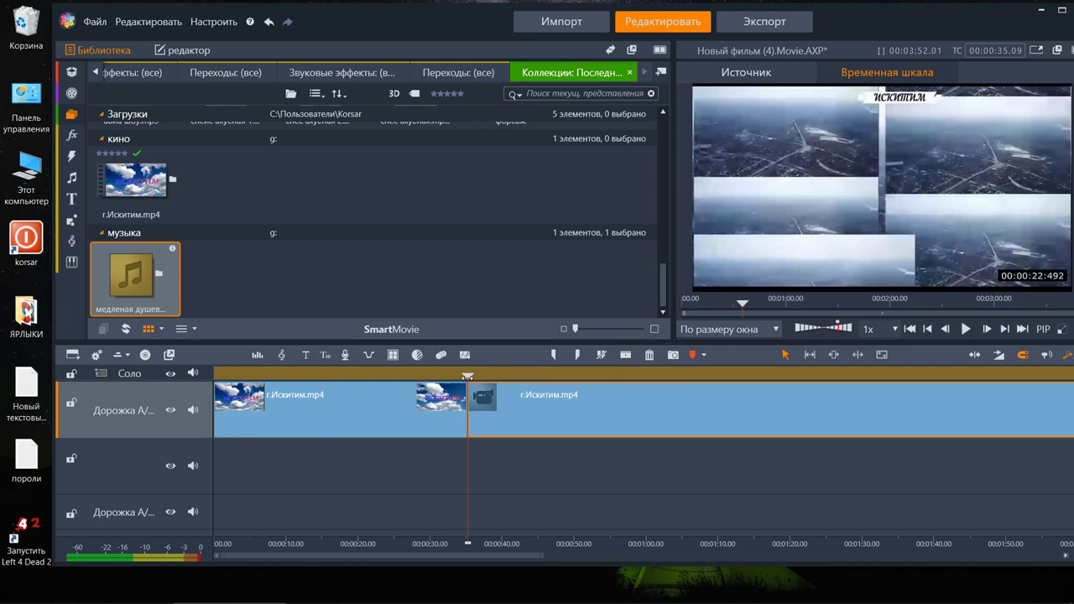
drag(603, 386, 715, 389)
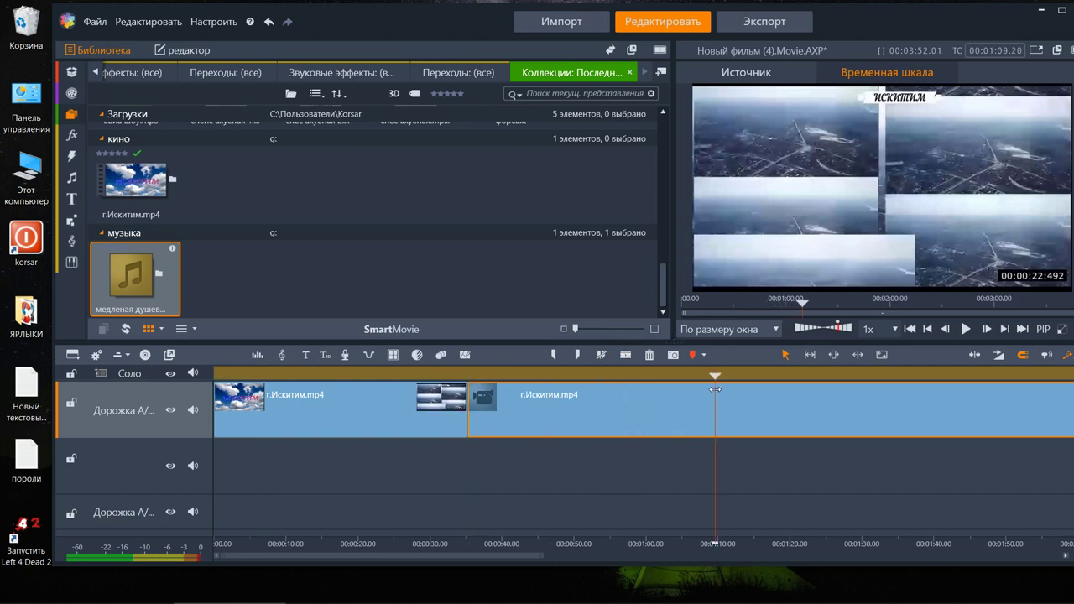
click(626, 355)
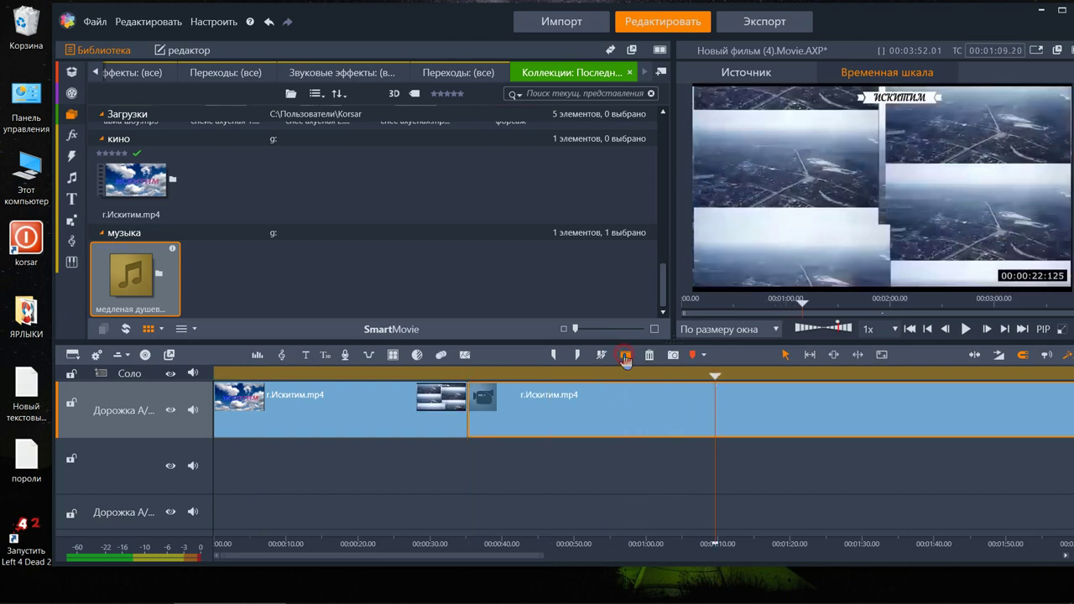
Step: Delete the middle segment of the split г.Искитим.mp4 clip
drag(607, 408, 607, 409)
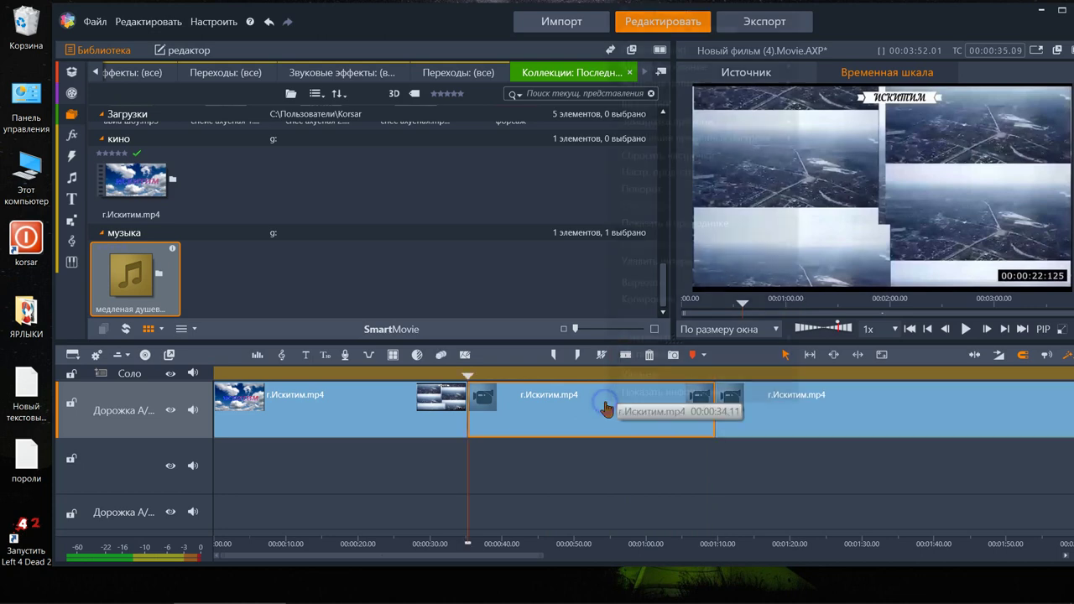
right_click(607, 408)
click(636, 375)
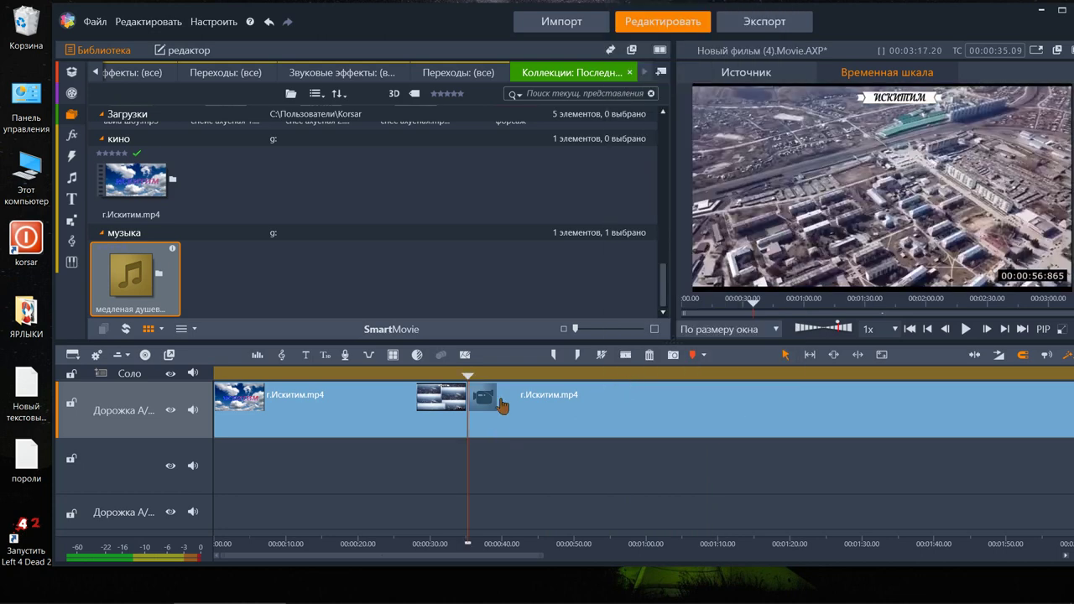
Step: Move the second г.Искитим.mp4 segment away from the first to about 00:00:49.07 and close the gap between them
drag(513, 408, 723, 402)
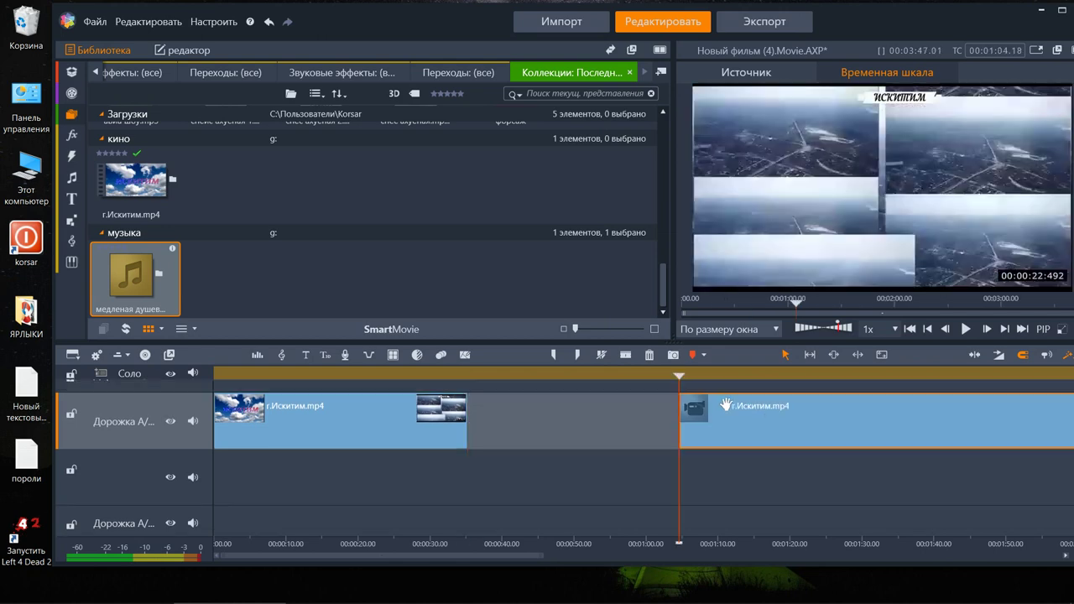
key(ctrl+z)
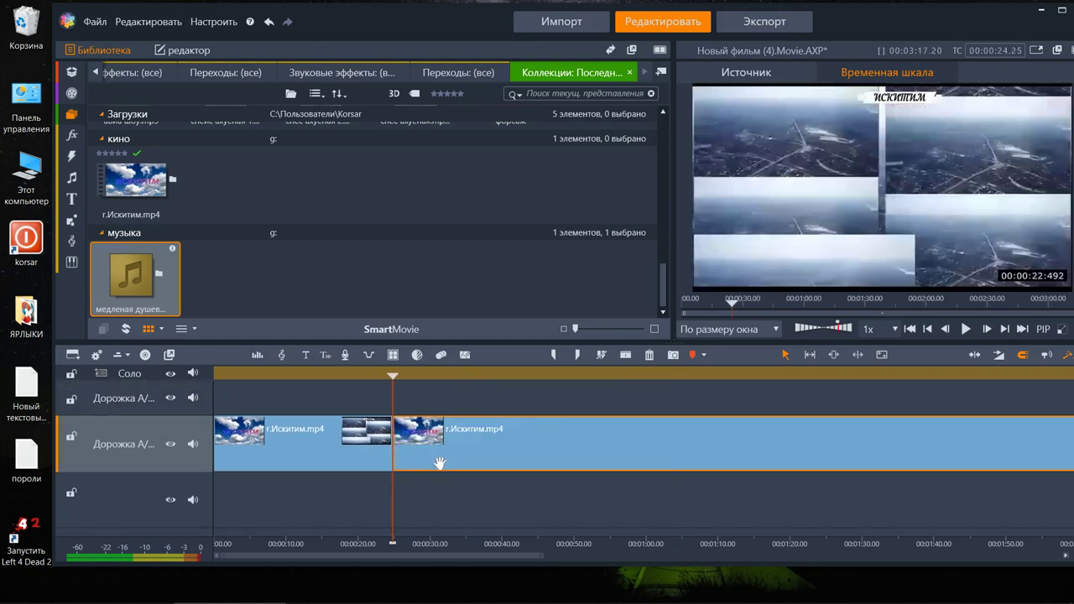
drag(671, 465, 597, 463)
right_click(495, 451)
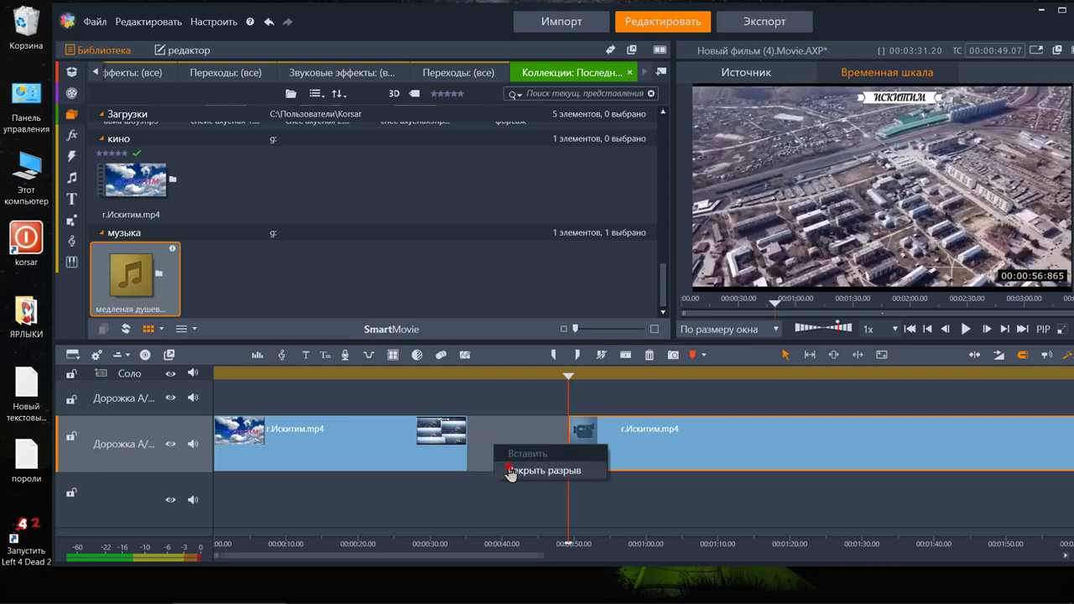
click(514, 471)
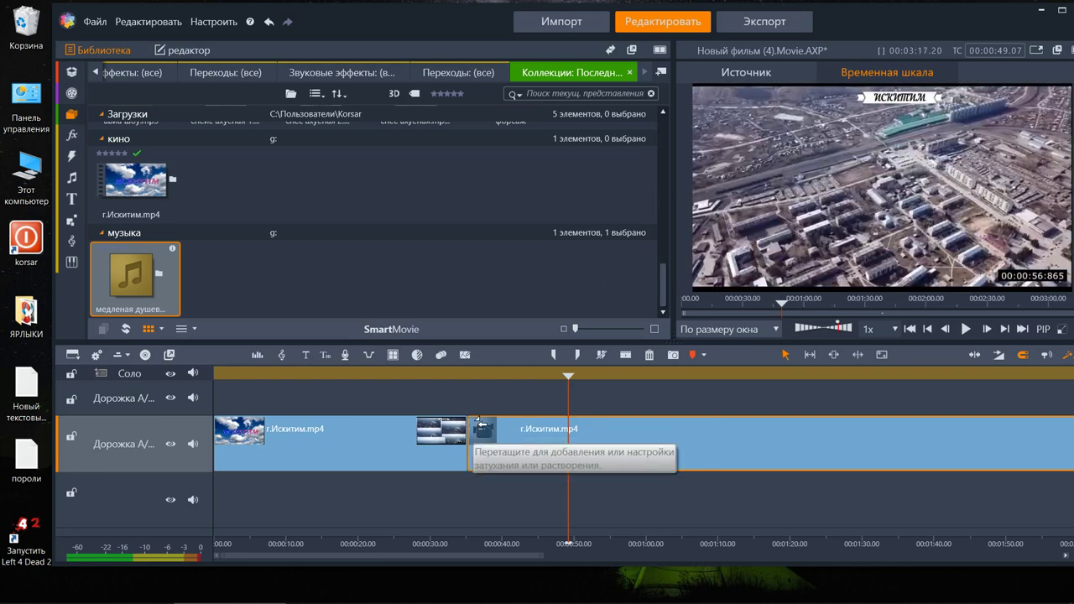
Step: Add a transition at the junction of the two г.Искитим.mp4 segments and apply Взрыв GPU from the 2D-3D transitions to it
mouse_move(483, 430)
mouse_down()
mouse_move(468, 432)
mouse_move(486, 433)
mouse_up()
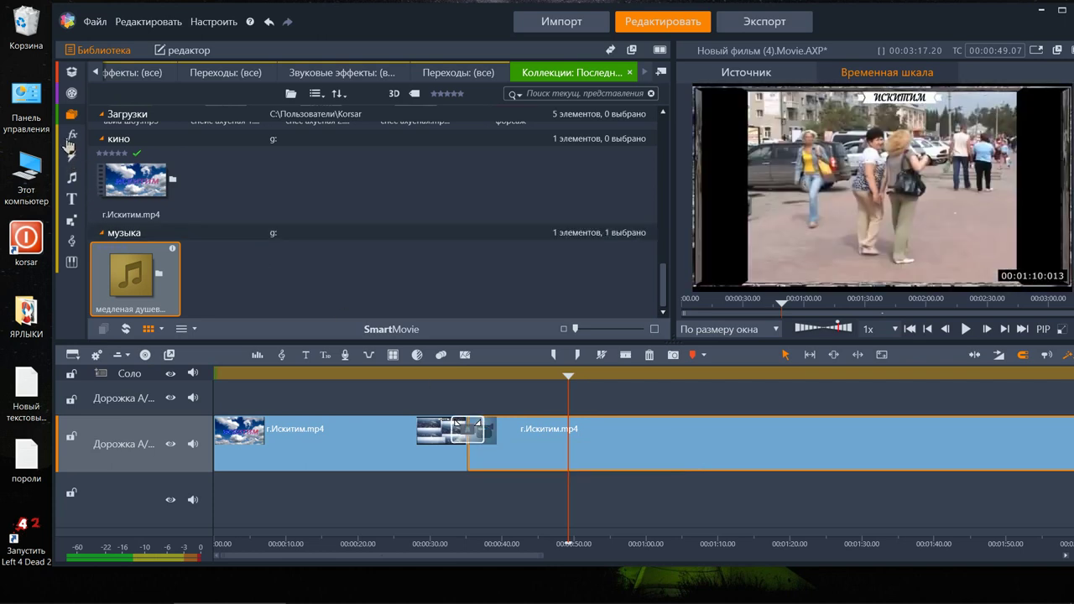
click(71, 156)
click(119, 172)
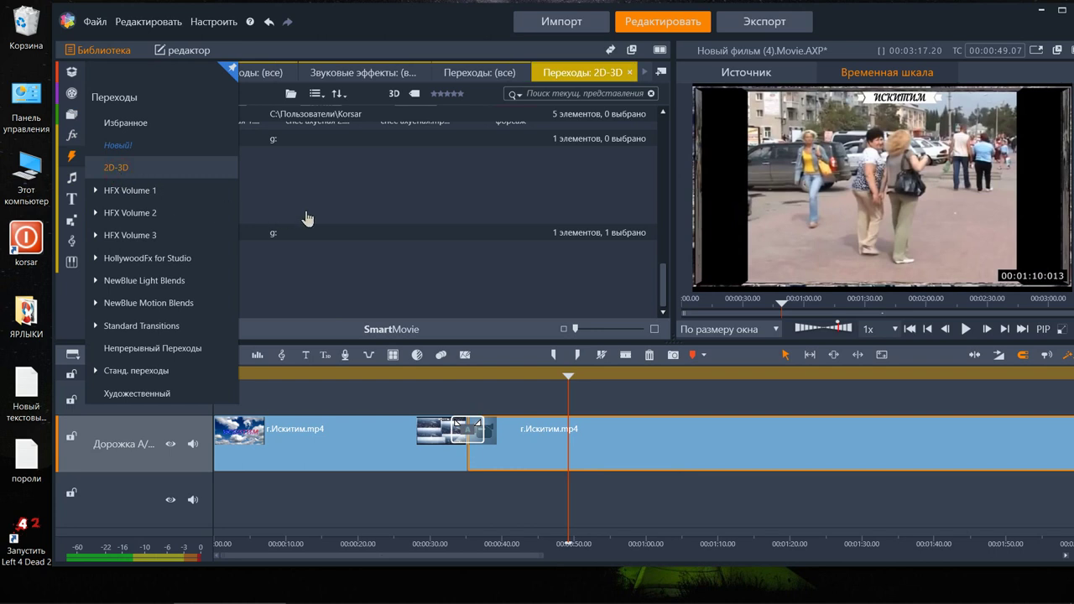
scroll(398, 273, up, 3)
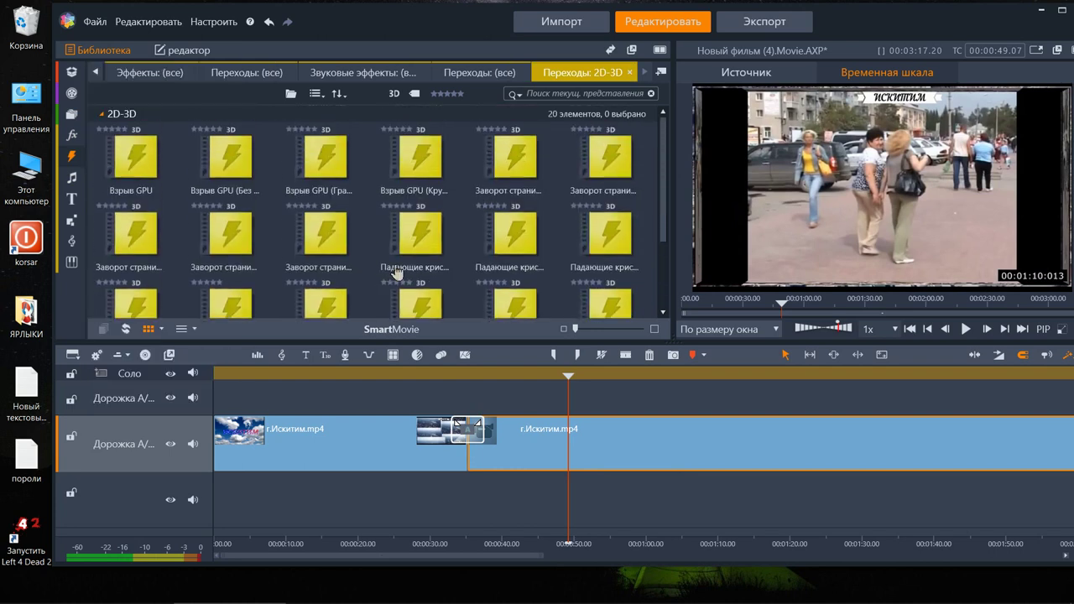
mouse_move(151, 172)
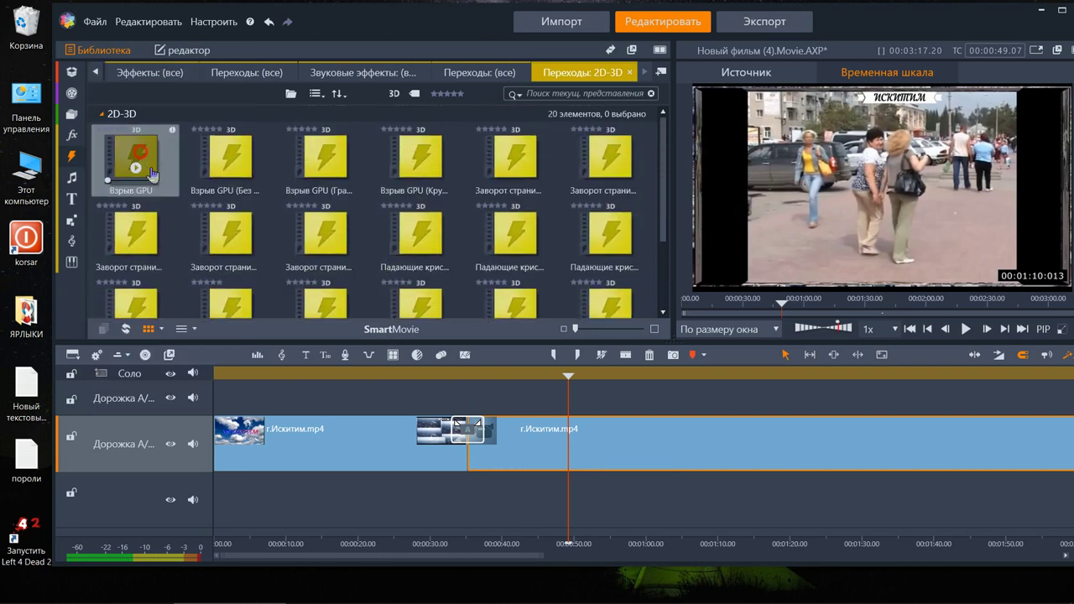
click(475, 432)
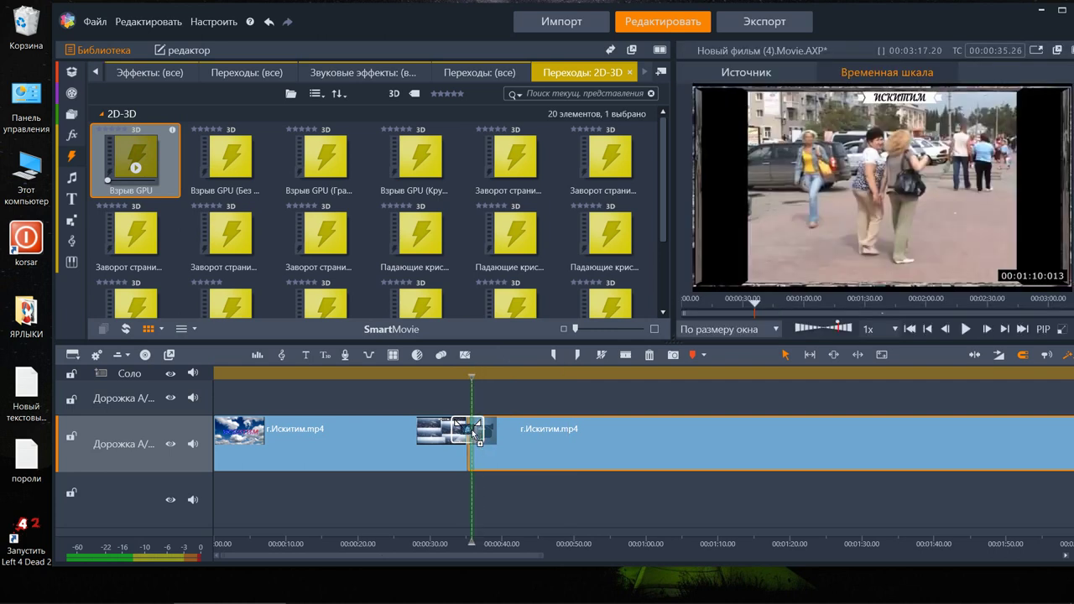
Step: Play the timeline from about 00:00:33.10 to preview the Взрыв GPU transition between the two segments
drag(475, 377, 455, 377)
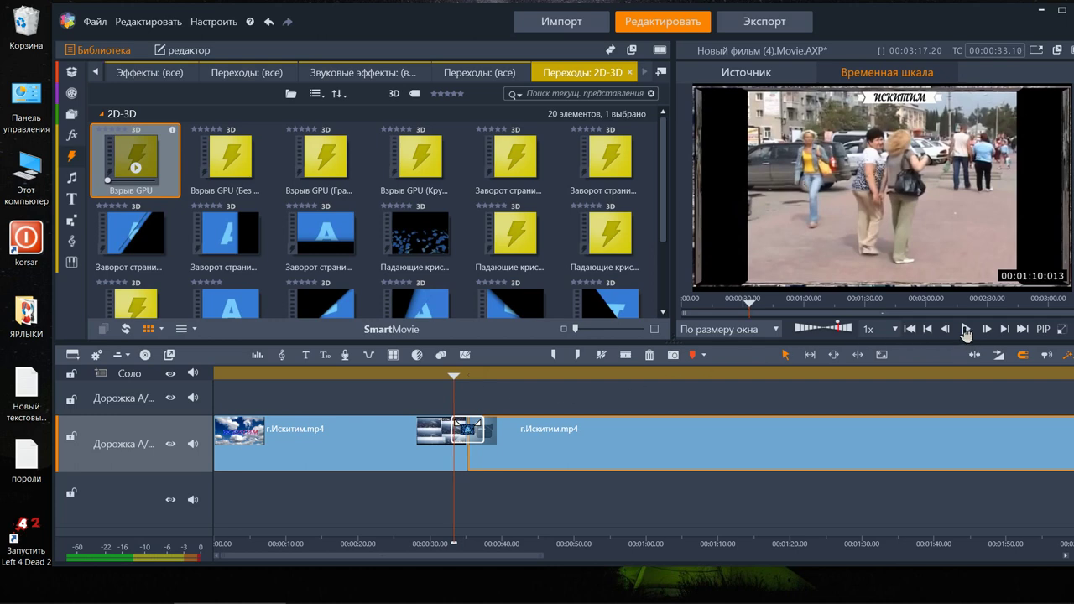
click(965, 330)
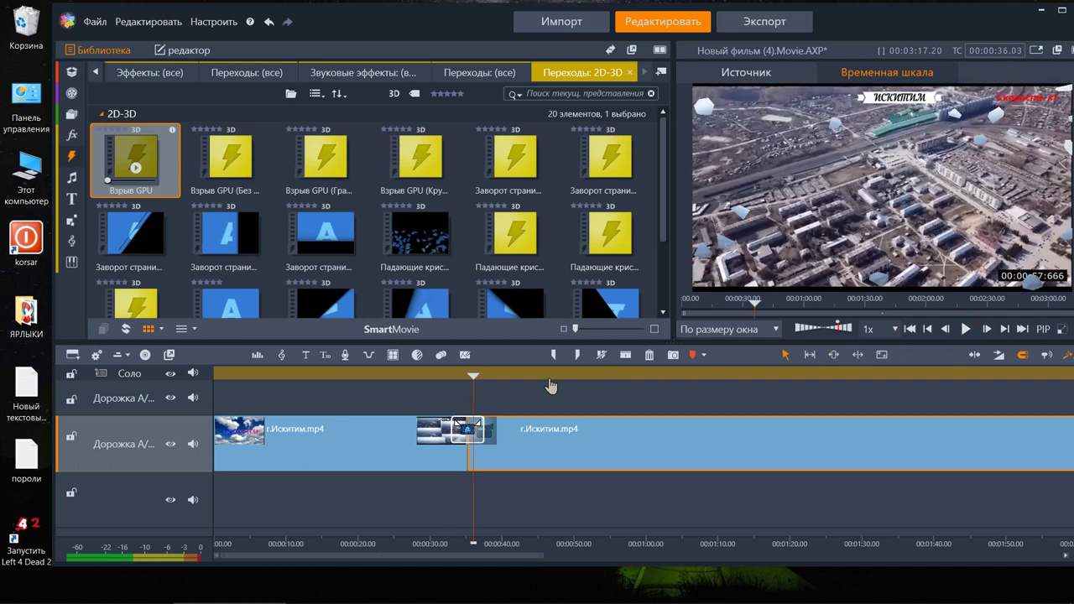
mouse_move(474, 376)
mouse_down()
mouse_move(444, 377)
mouse_move(474, 376)
mouse_up()
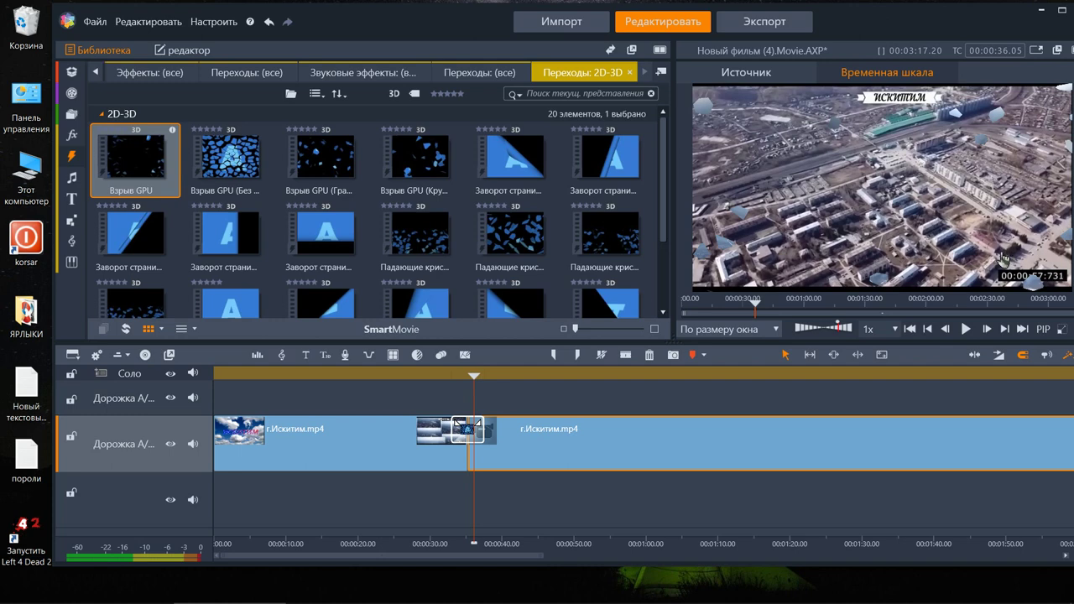
Step: Preview several Заворот страницы and Раскрытие страницы transitions from the 2D-3D collection, including the Без предуст and Плотное раскрытие variants
drag(884, 31, 842, 39)
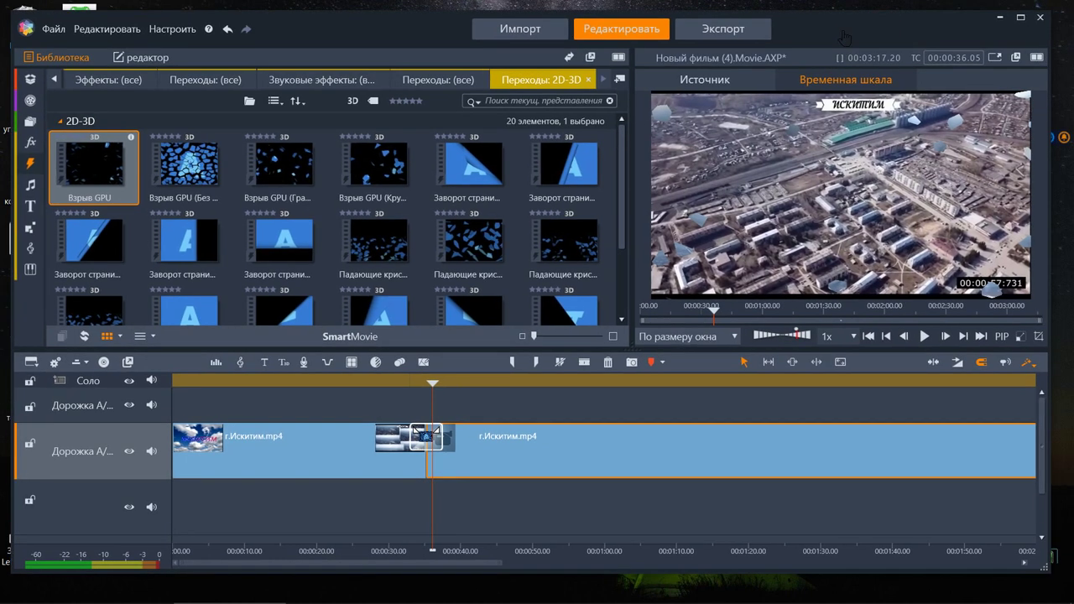
click(569, 179)
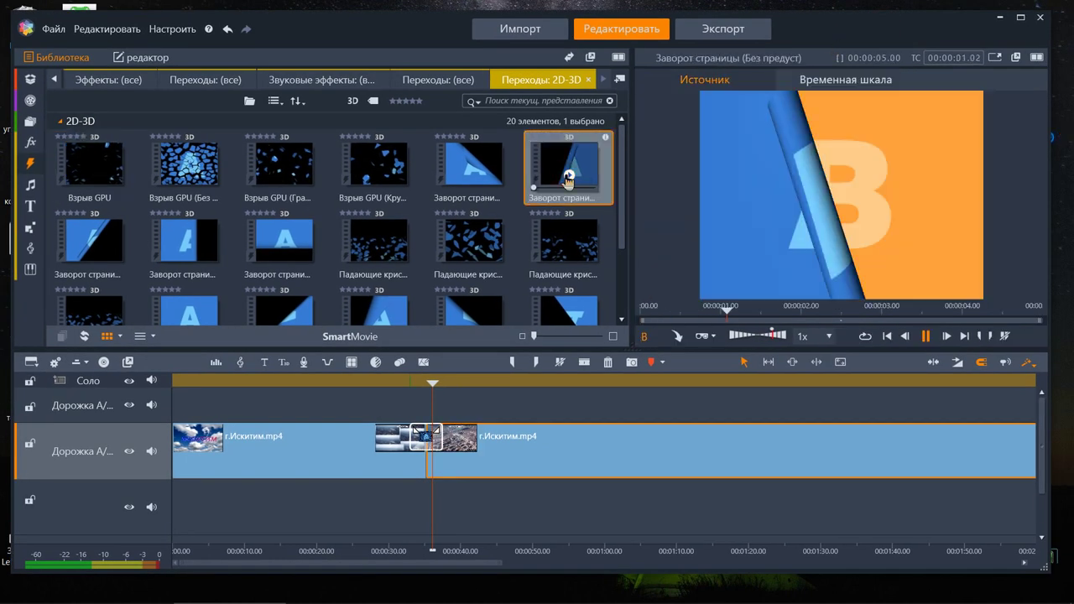
click(474, 177)
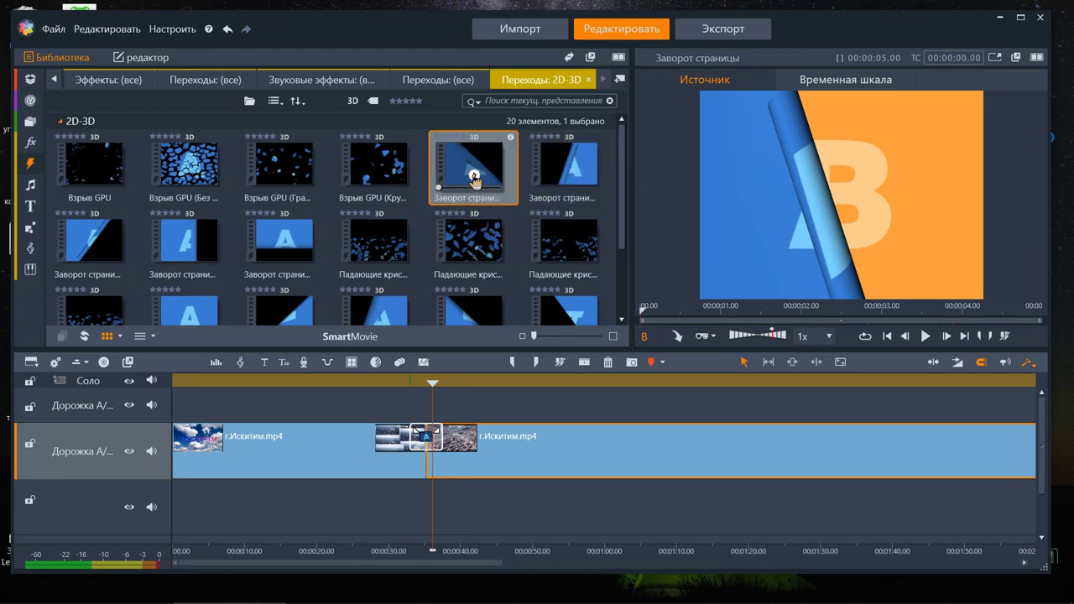
click(282, 257)
scroll(374, 277, down, 2)
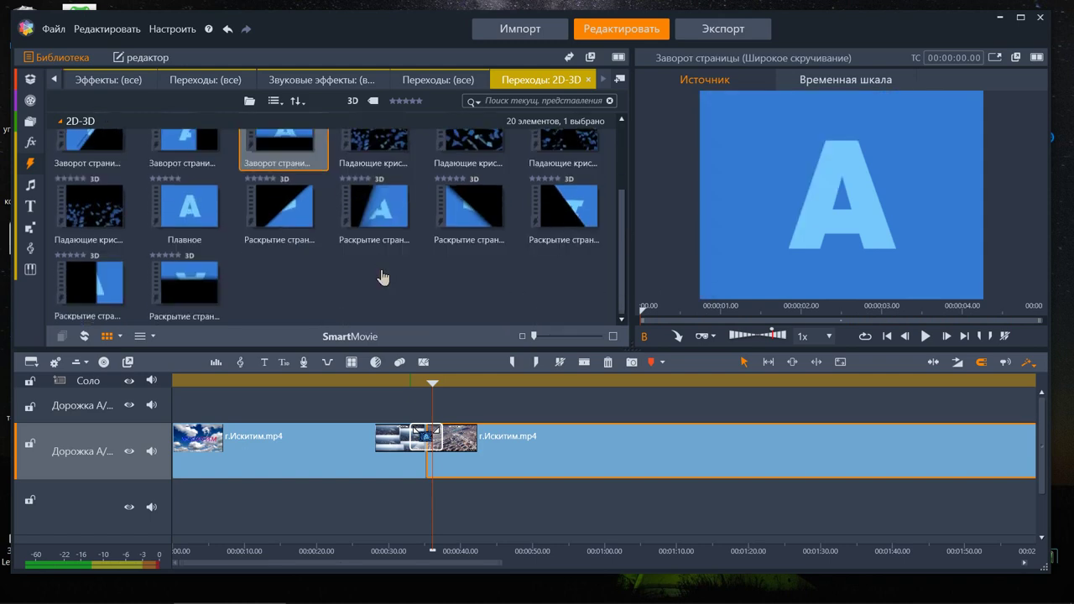
click(379, 220)
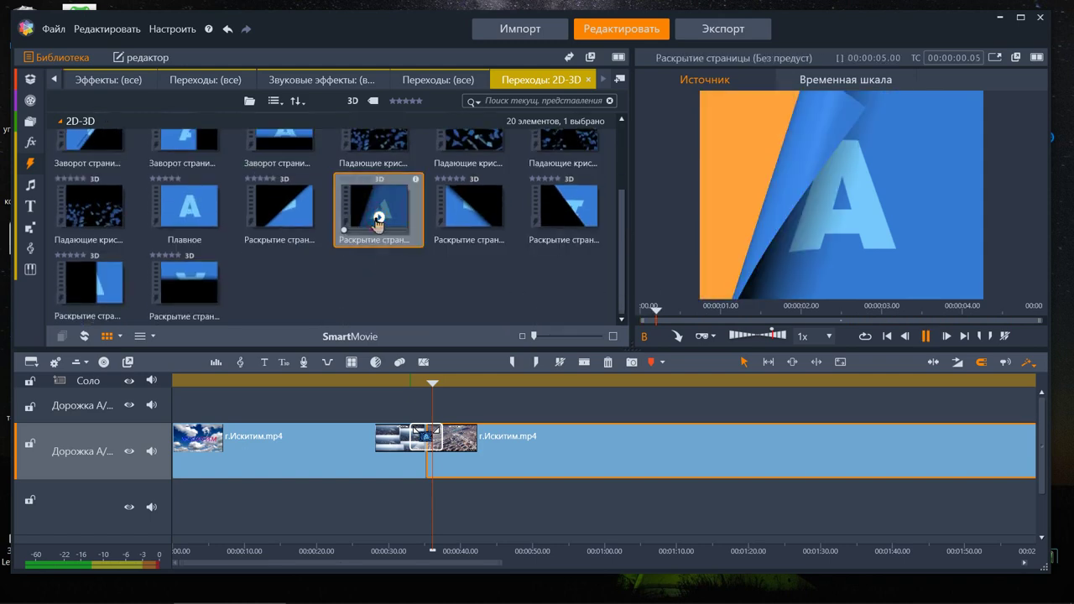
click(476, 221)
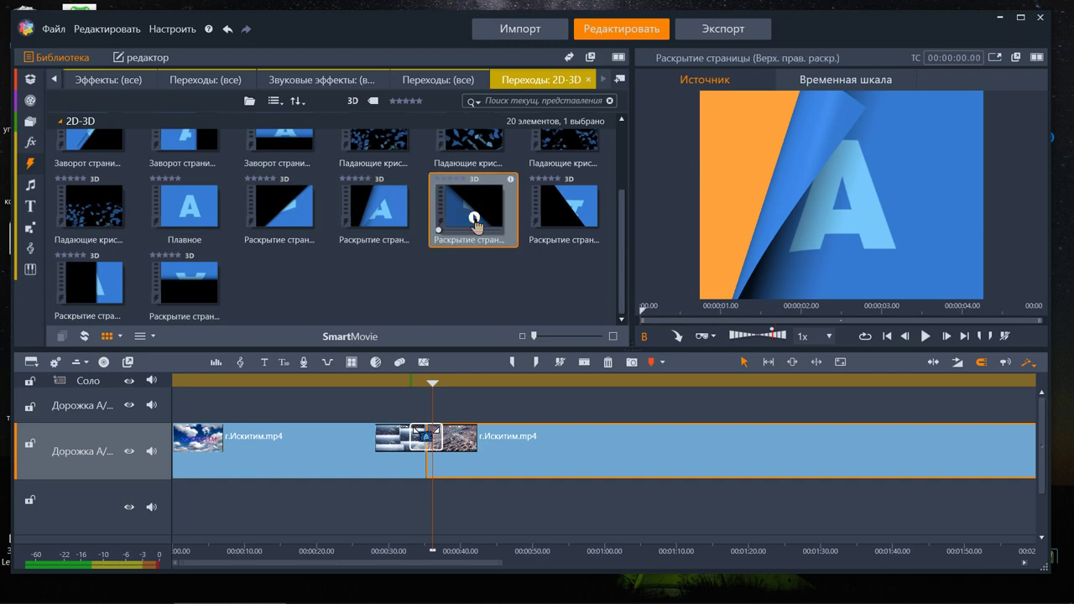
click(566, 218)
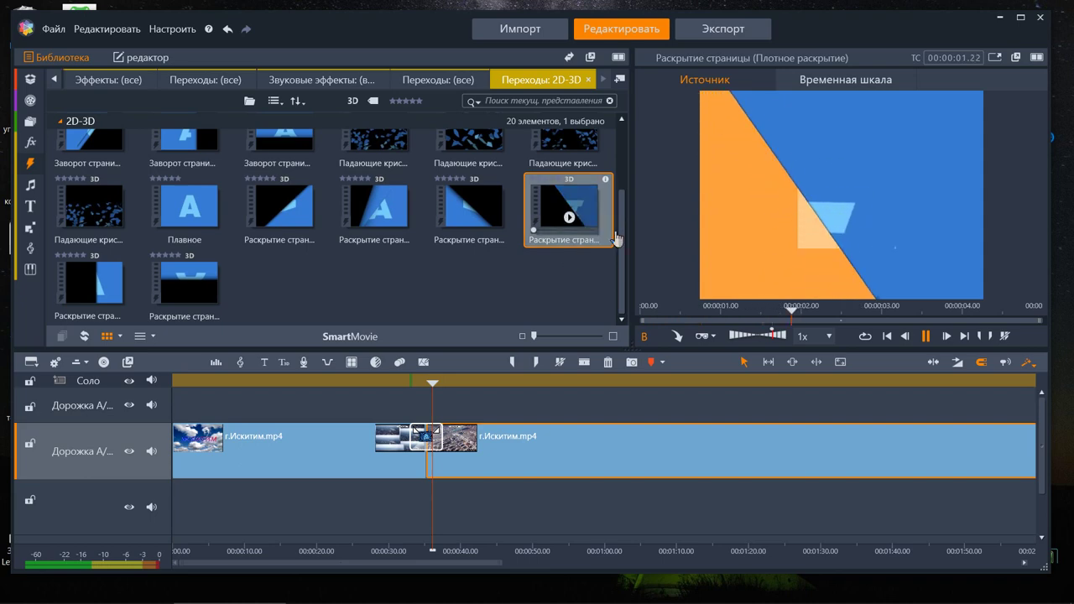
scroll(626, 233, up, 3)
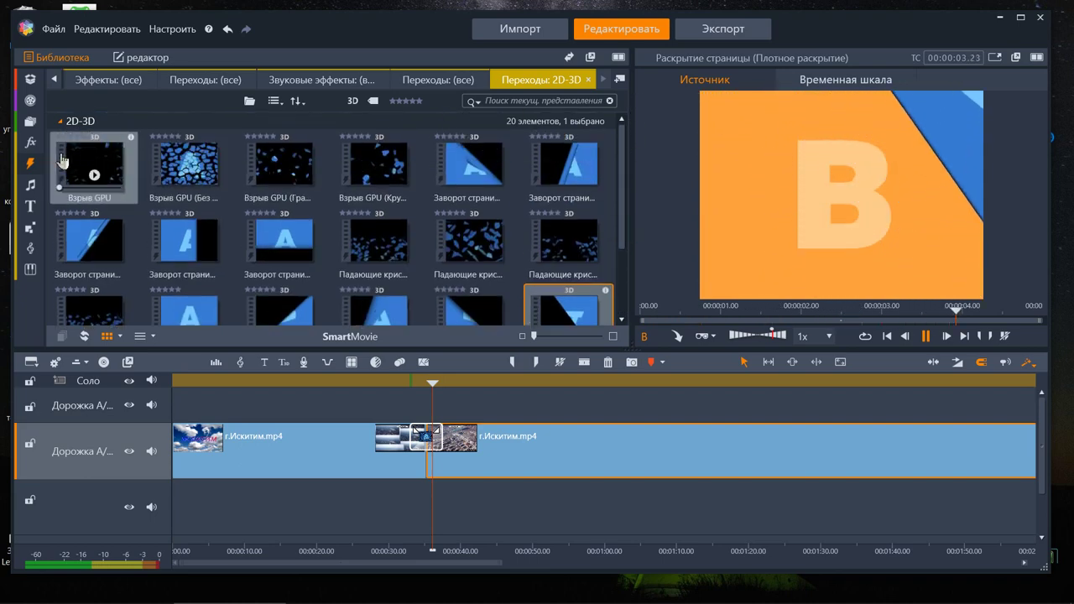
Step: Open the full effects library and look through its 2D-3D effects
mouse_move(30, 143)
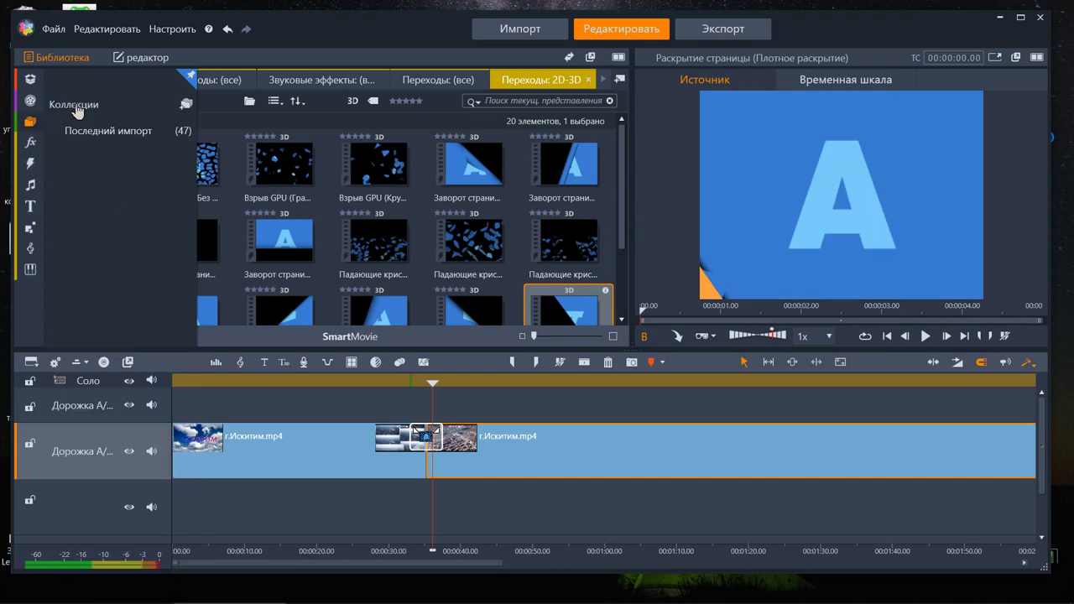
click(80, 108)
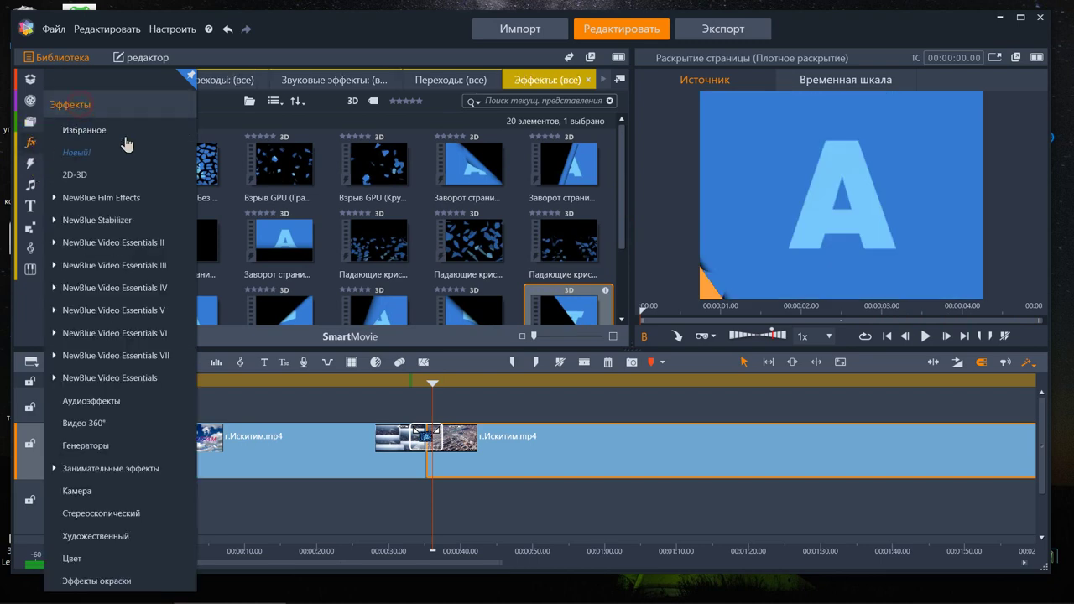
scroll(405, 256, down, 15)
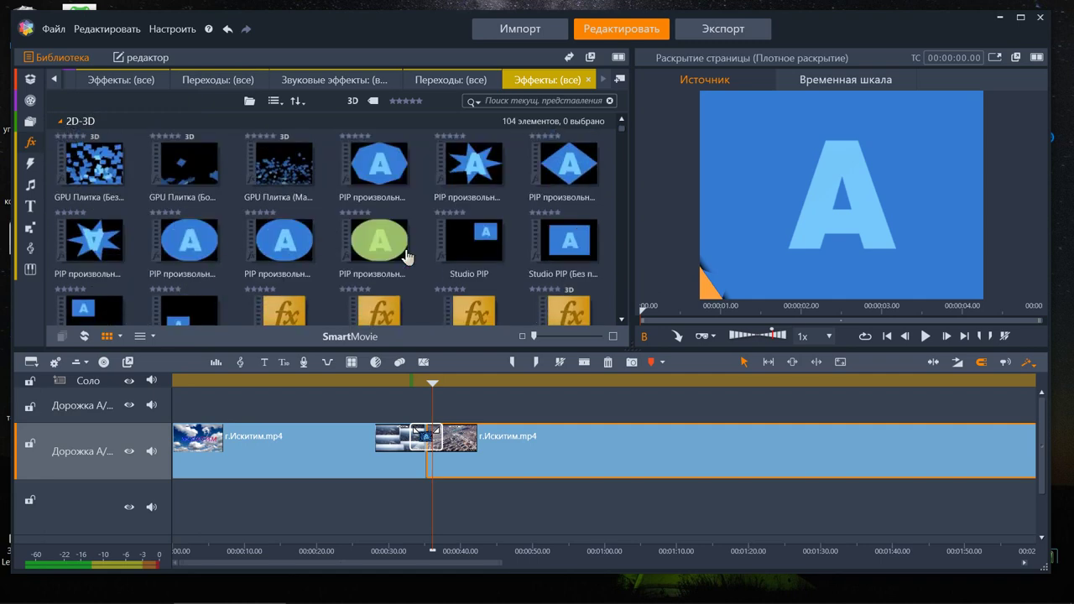
scroll(406, 256, down, 5)
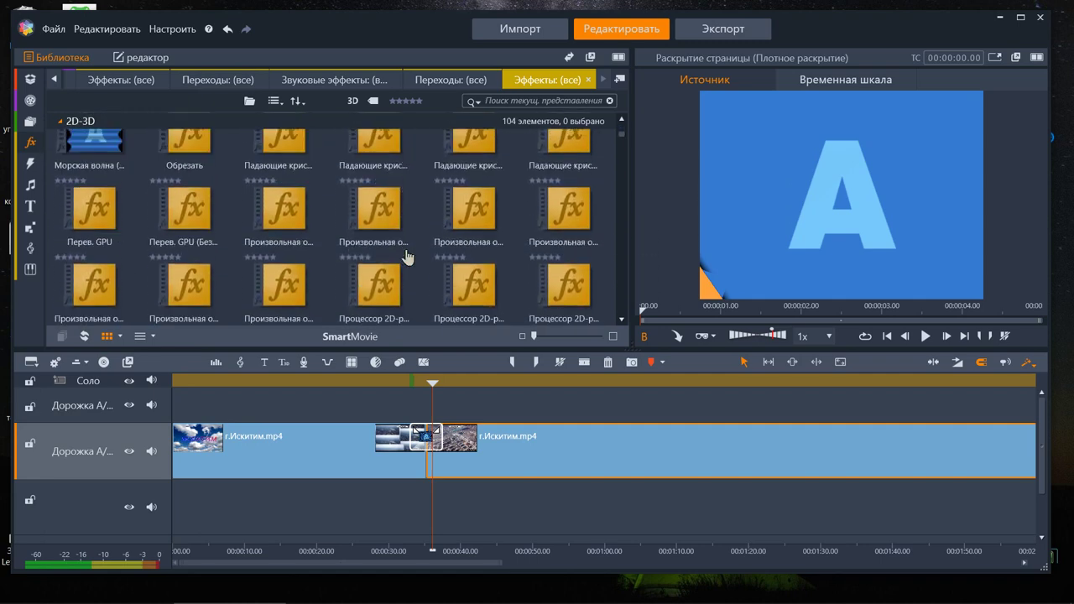
Step: Open the SoundStage library and listen to the Scorefitter track Jazz/Blues - Trade Winds
mouse_move(31, 256)
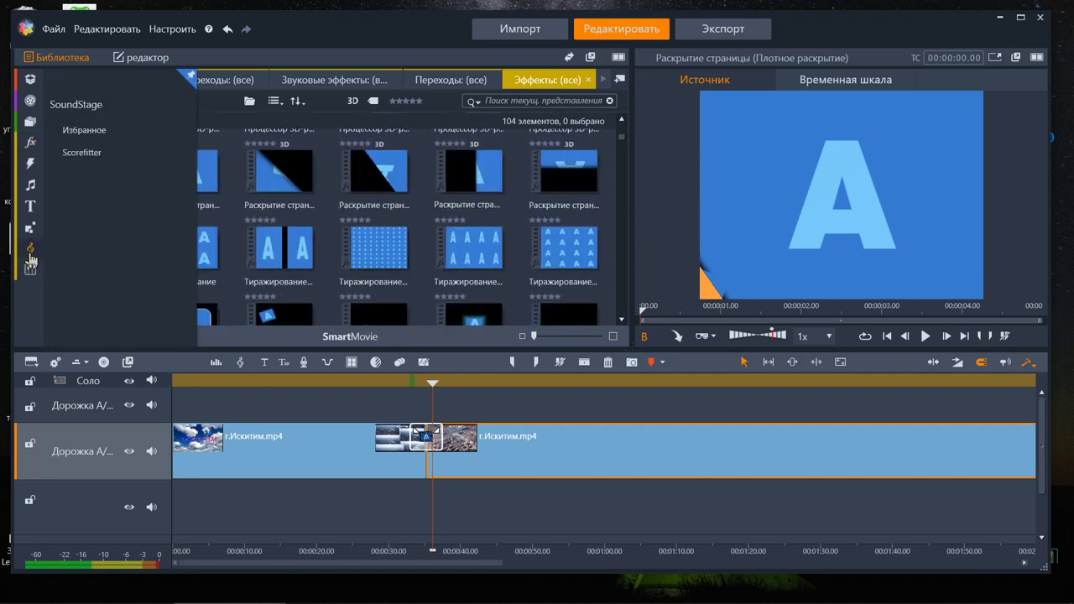
mouse_move(29, 234)
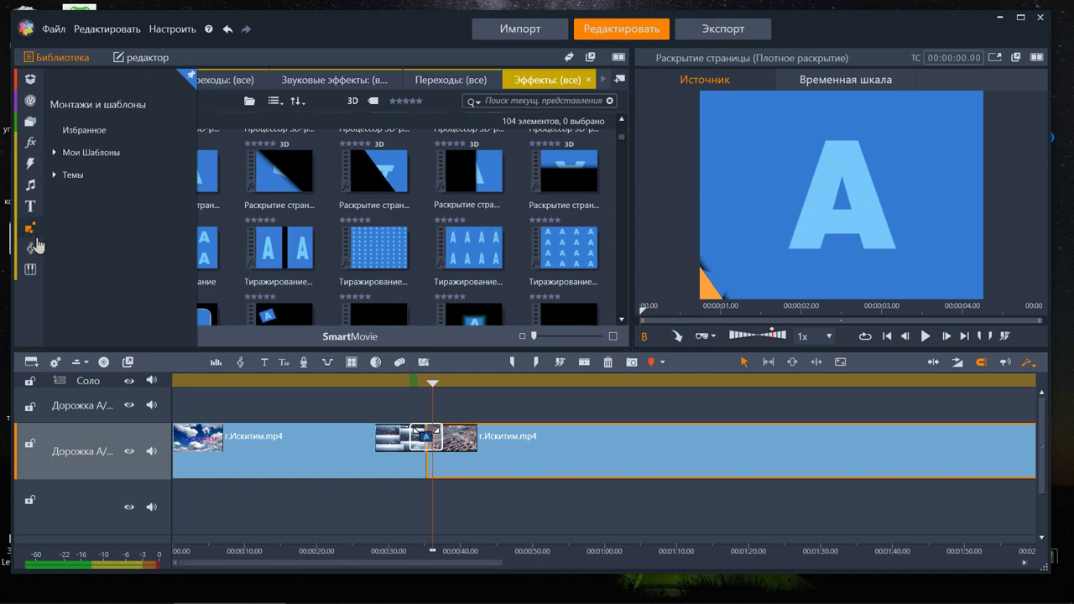
click(36, 251)
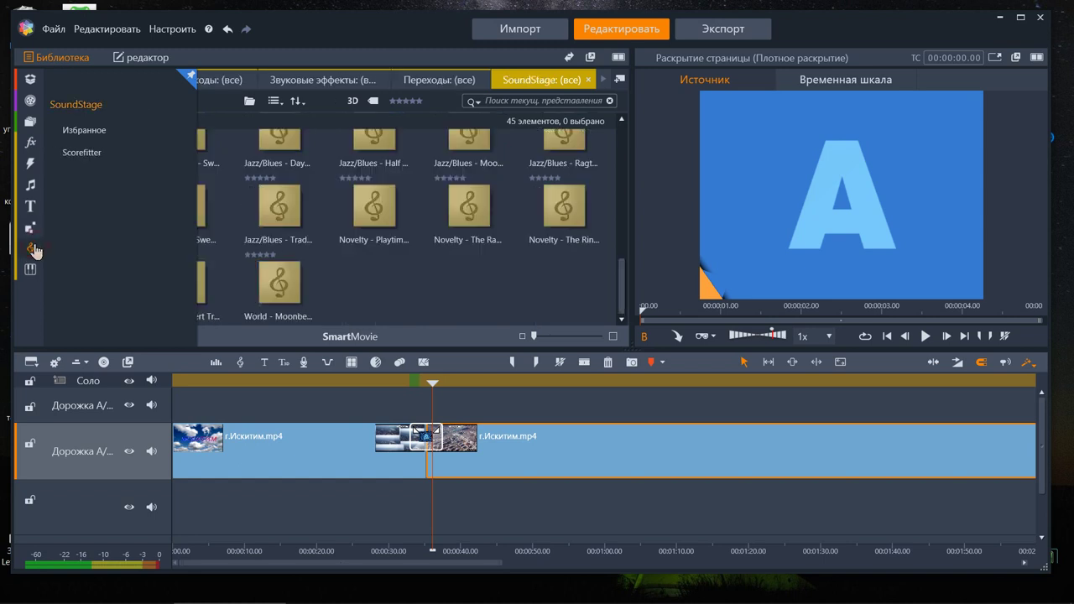
click(273, 210)
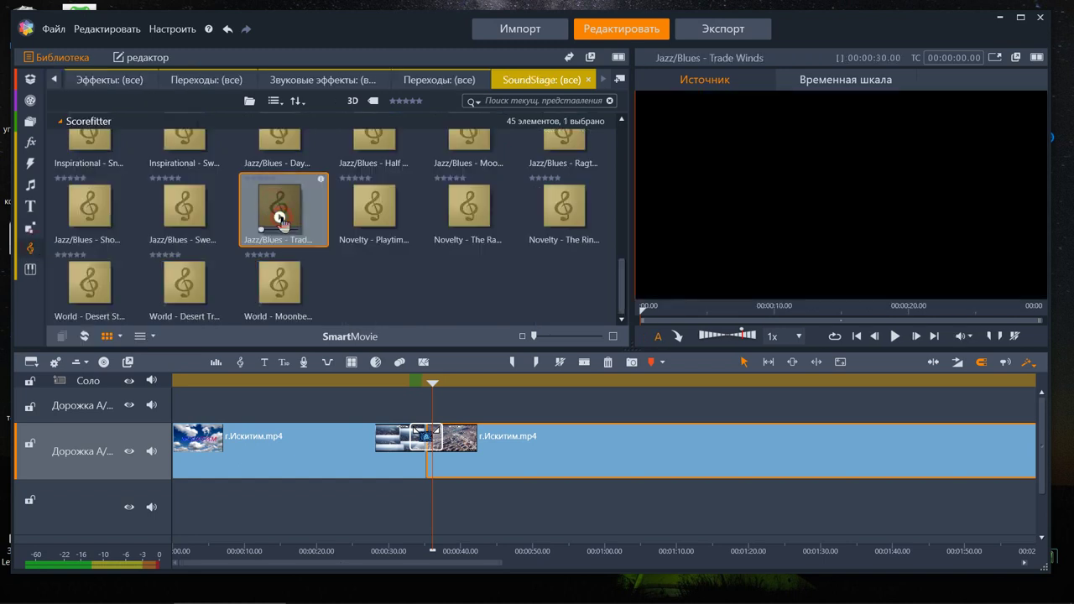
click(279, 218)
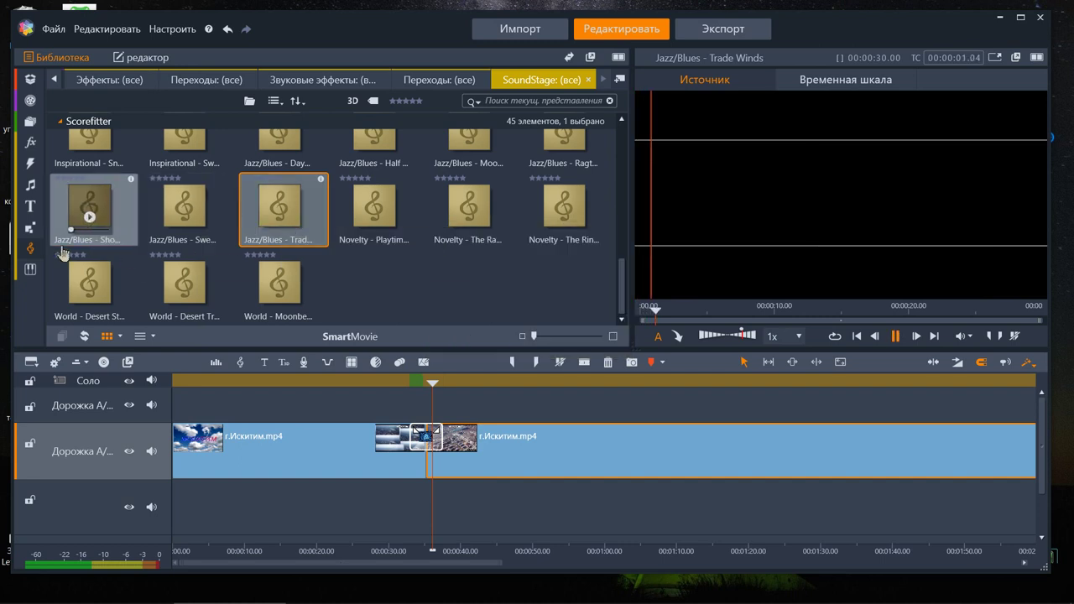
Step: Browse the montages and templates library, looking through the Creative Pack themes and Мои Шаблоны
click(29, 230)
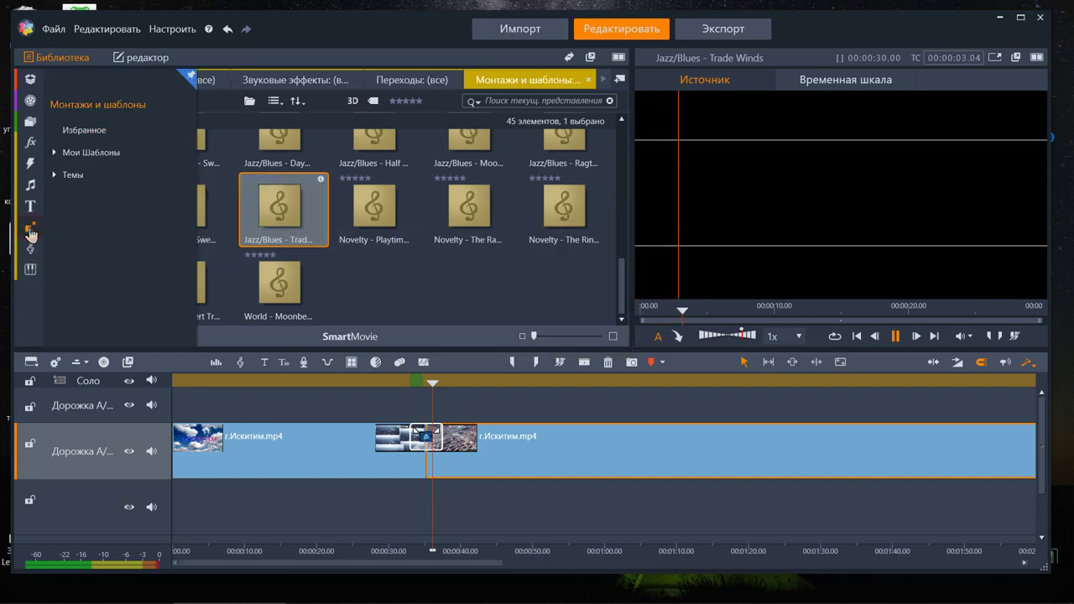
mouse_move(295, 224)
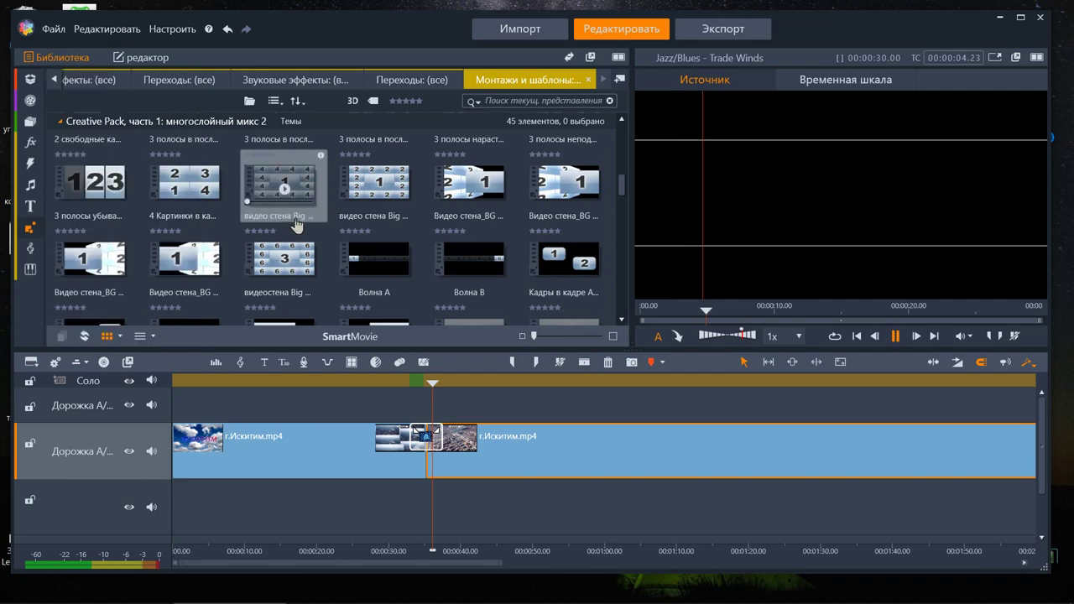
scroll(296, 224, up, 10)
Step: Open the Triple Scoop Music library and try to preview the Brand New Day, Boys N Girls and Cherry Pop tracks
mouse_move(29, 269)
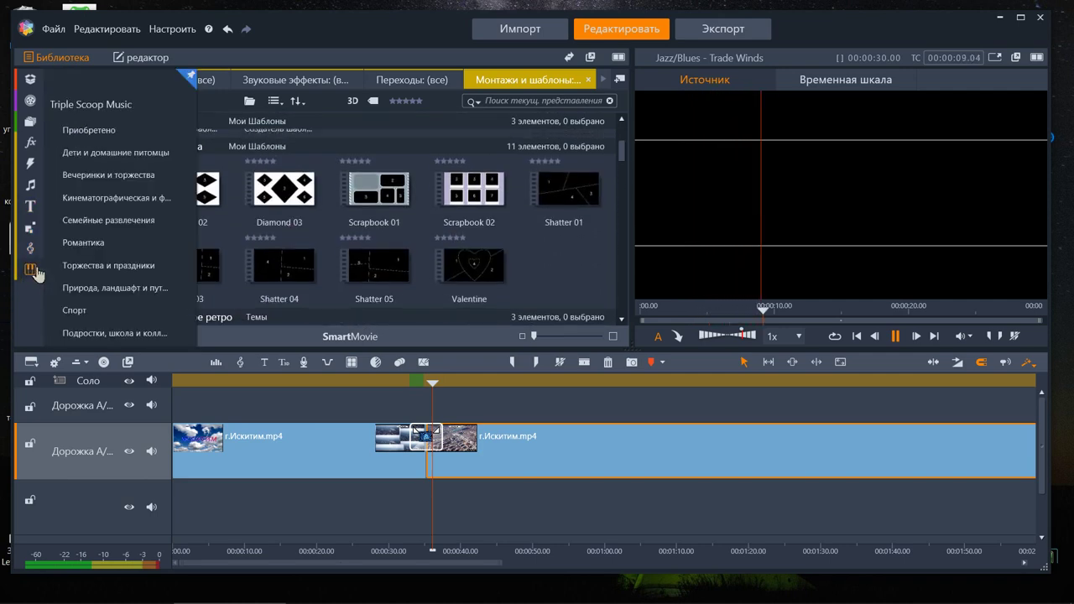
click(32, 271)
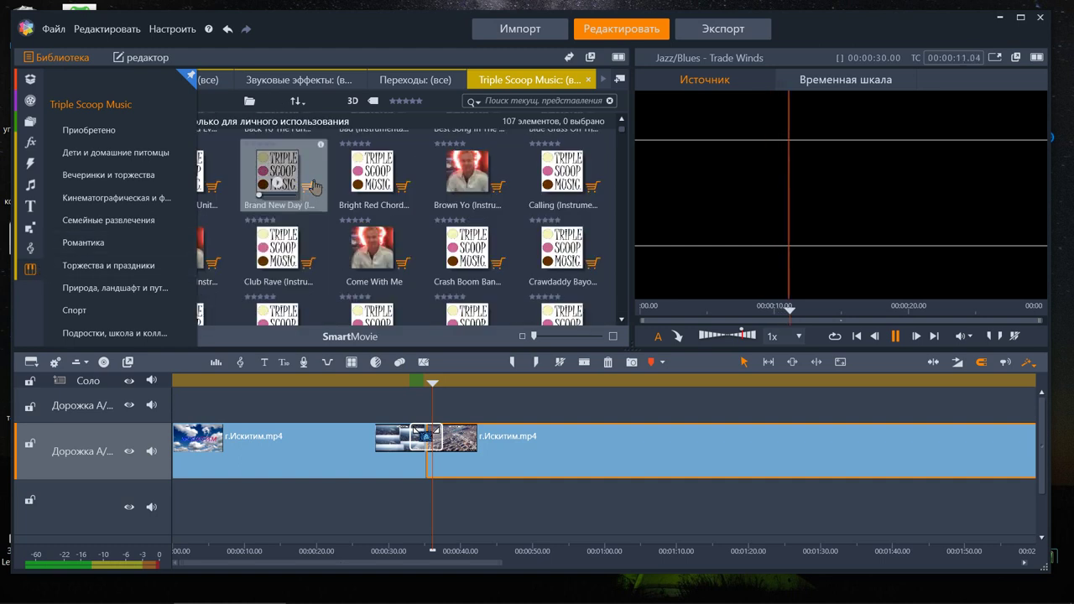
click(285, 183)
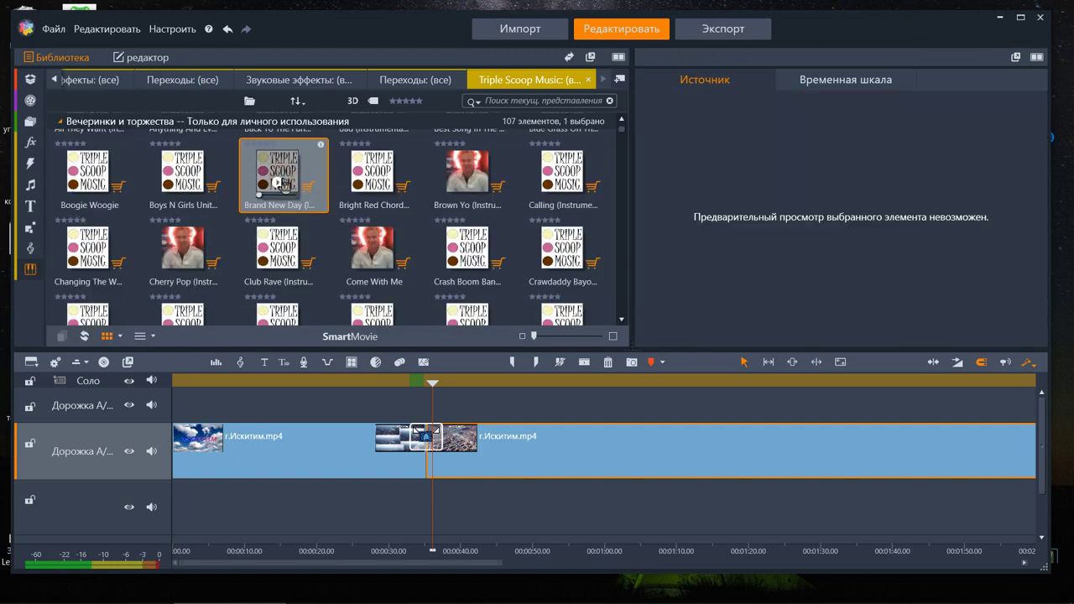
click(177, 183)
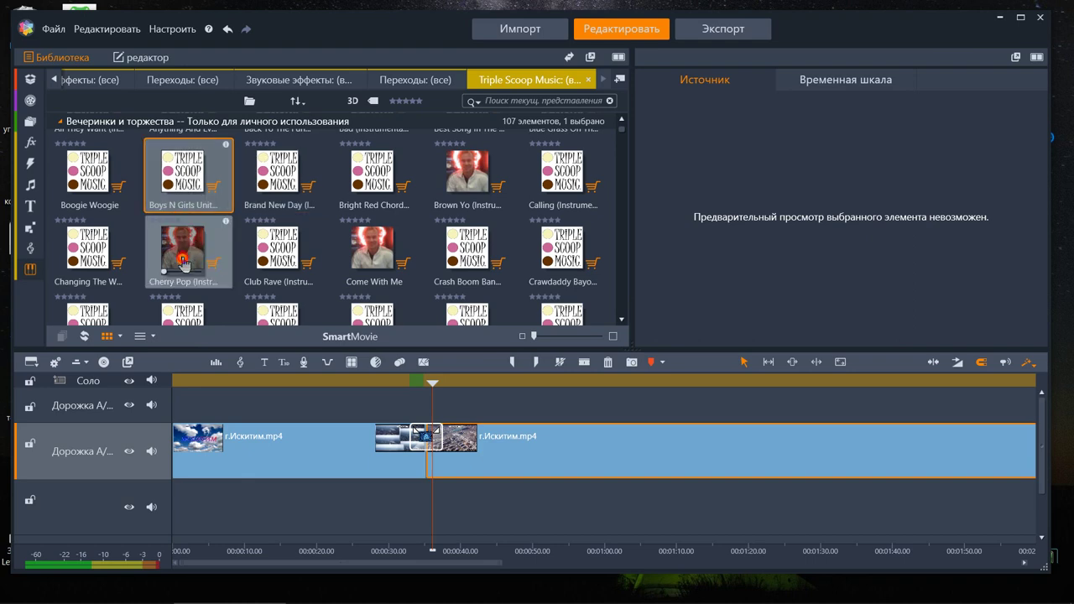
Step: Open the sound effects library and play the Вертолет sound from the автомобили group
mouse_move(34, 210)
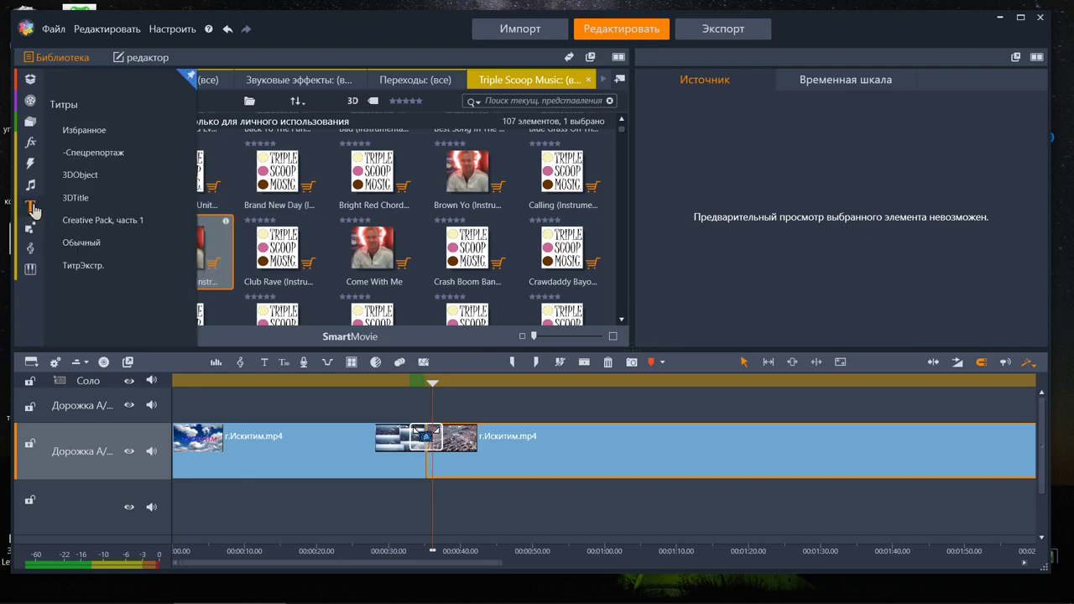
click(31, 186)
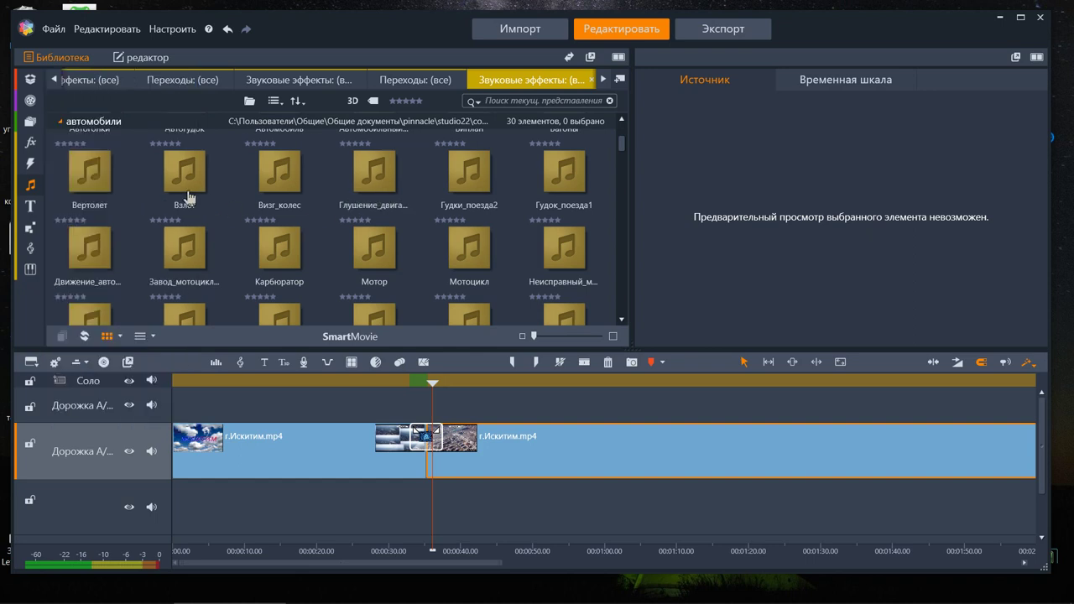
click(87, 178)
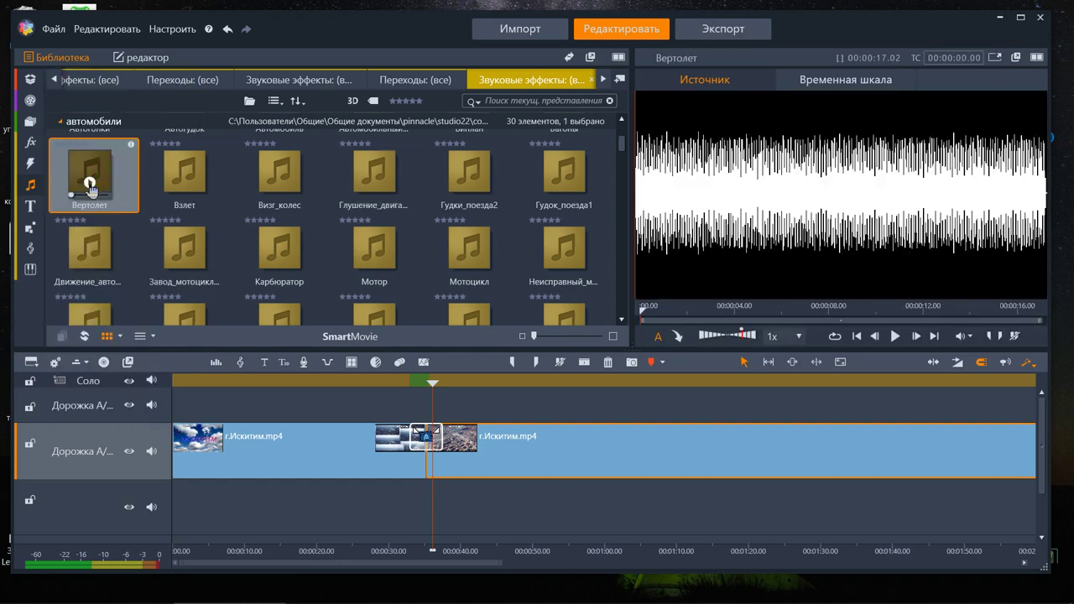
click(90, 183)
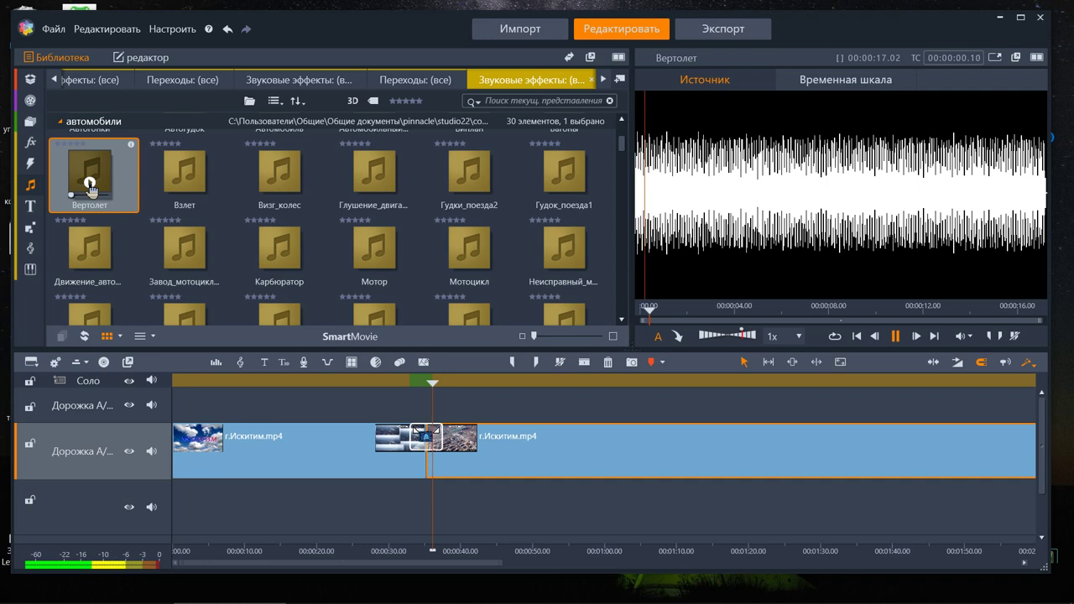
Step: Listen to the Взлет and Визг_колес sounds from the автомобили group of the sound effects library
click(185, 186)
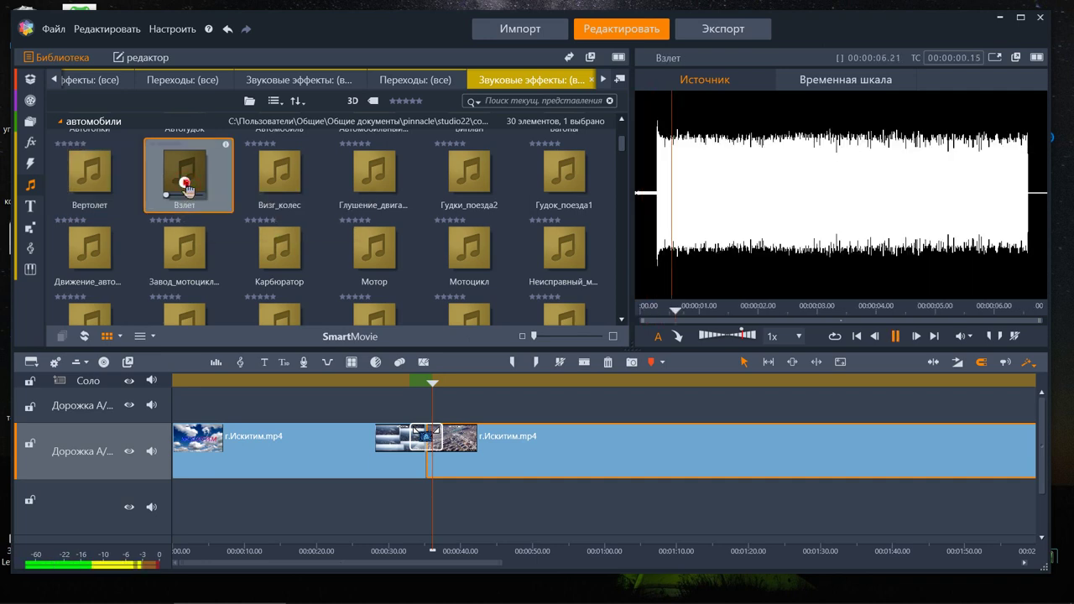
click(280, 189)
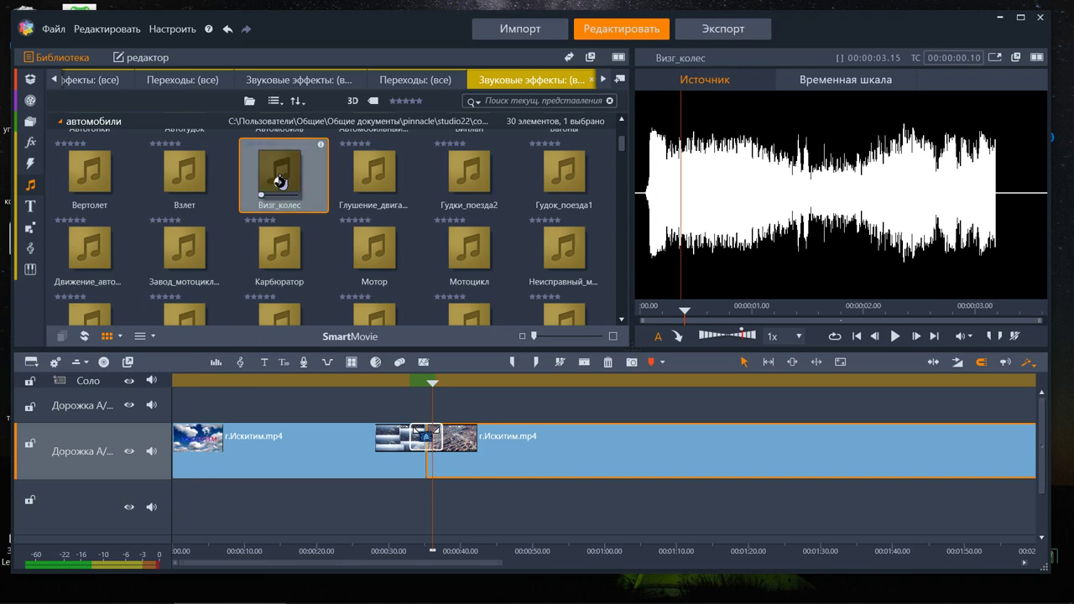
Step: Try placing the Визг_колес sound at the start of the track below the video and remove it again
click(212, 412)
drag(182, 498, 181, 504)
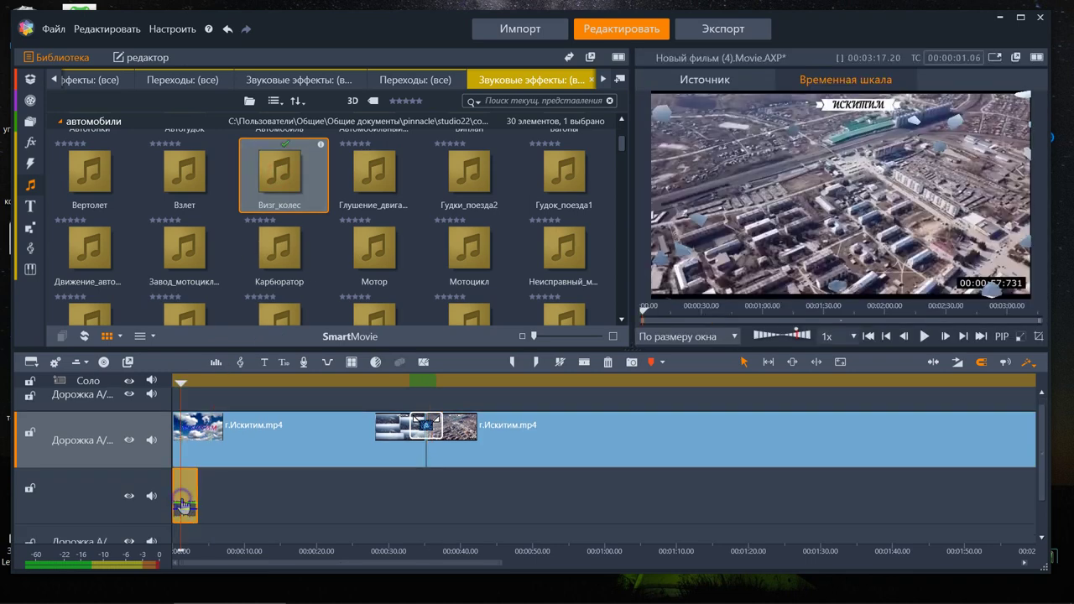
right_click(182, 499)
click(198, 470)
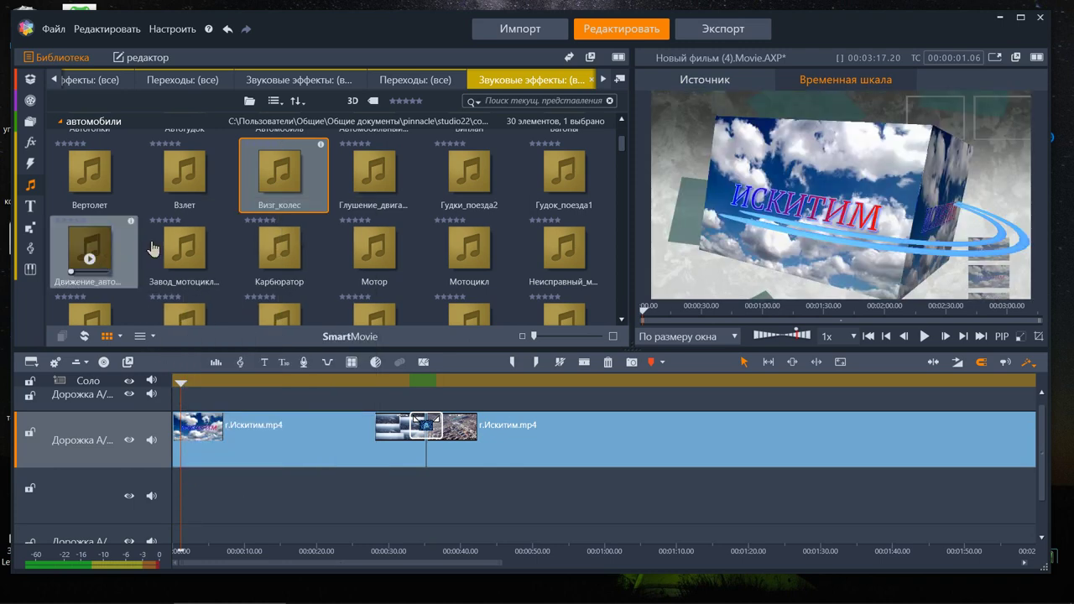
Step: Place the Визг_колес sound two tracks below the video, at about 00:00:12.21 on the timeline
drag(269, 176, 274, 331)
mouse_move(260, 516)
mouse_down()
mouse_move(263, 573)
mouse_move(281, 583)
mouse_move(260, 532)
mouse_move(262, 497)
mouse_up()
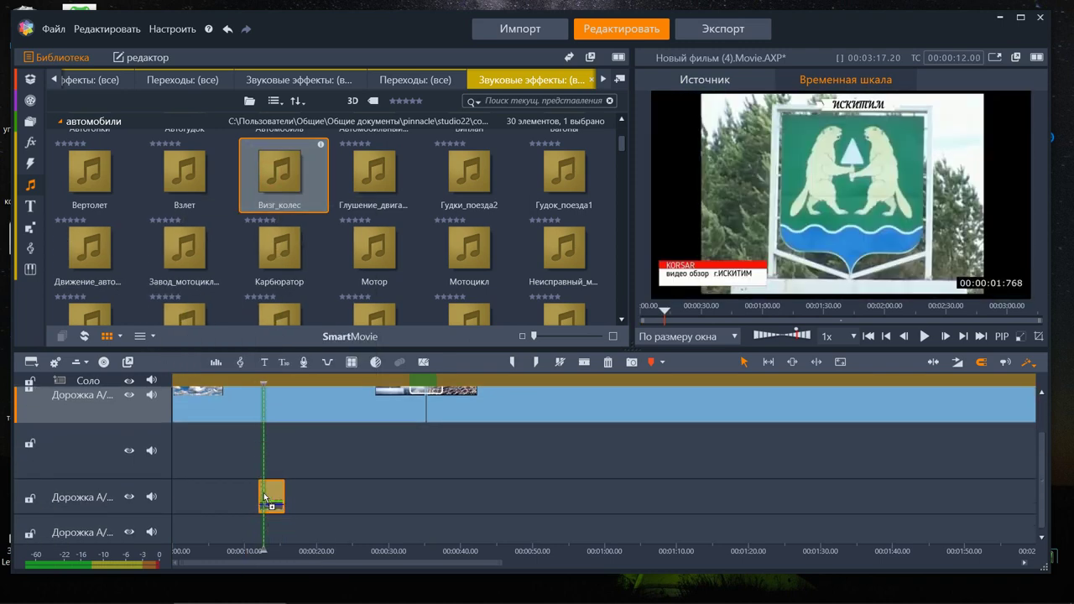
scroll(110, 227, up, 3)
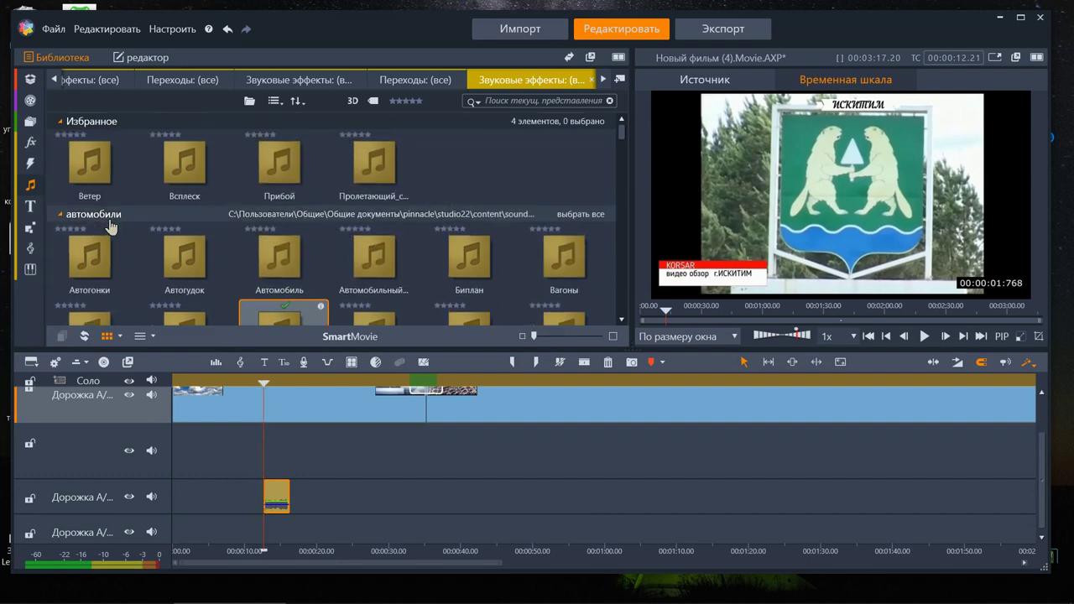
Step: Add медленая душевная.mp3 from the Последний импорт collection to the start of the track directly below the video
mouse_move(40, 132)
click(96, 131)
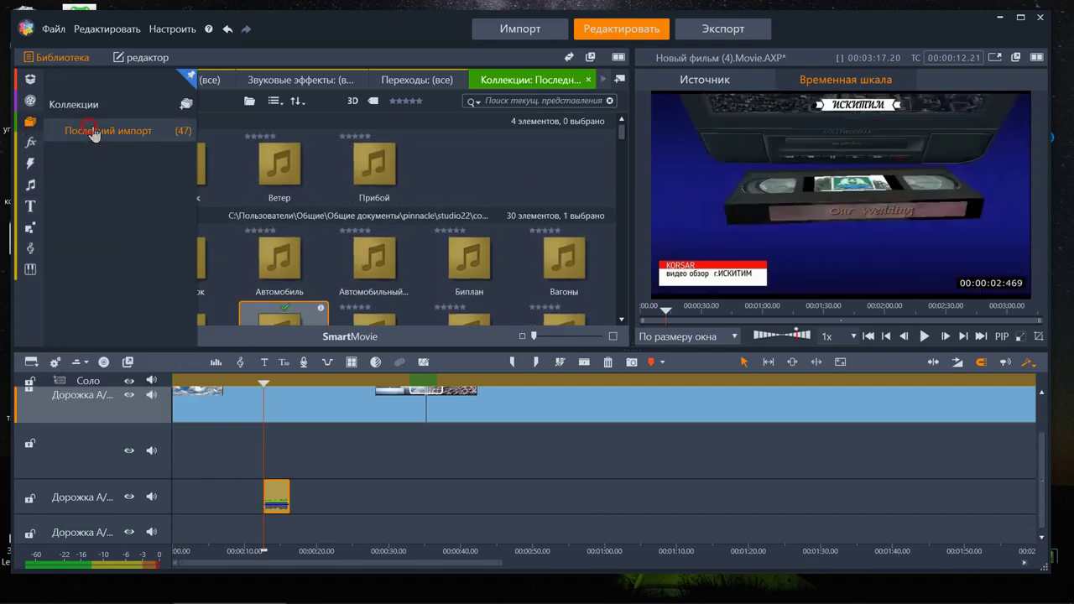
click(107, 173)
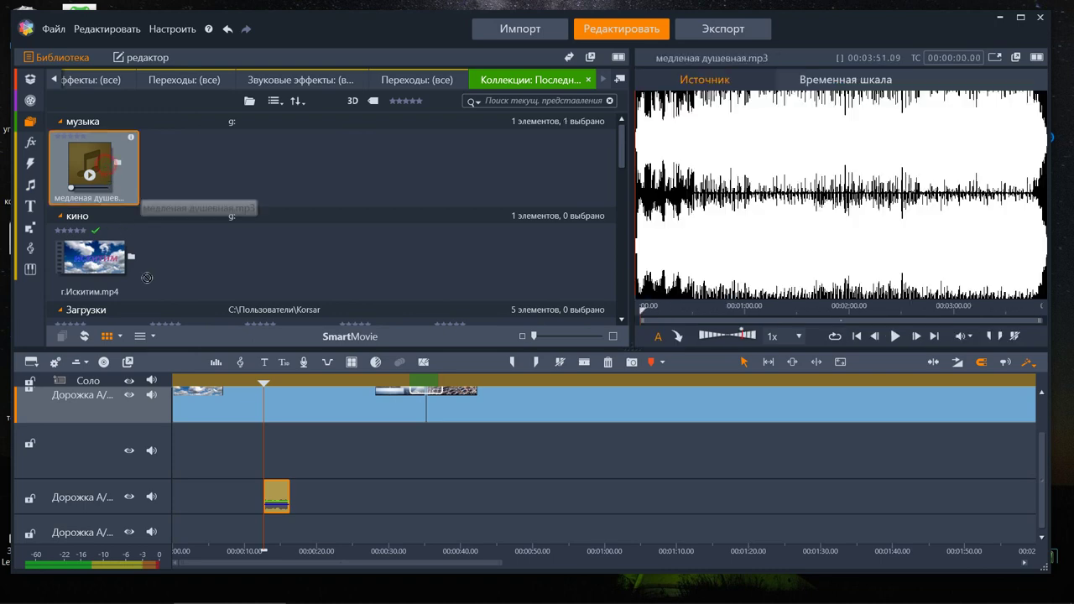
mouse_move(108, 174)
mouse_down()
mouse_move(194, 441)
mouse_move(176, 445)
mouse_up()
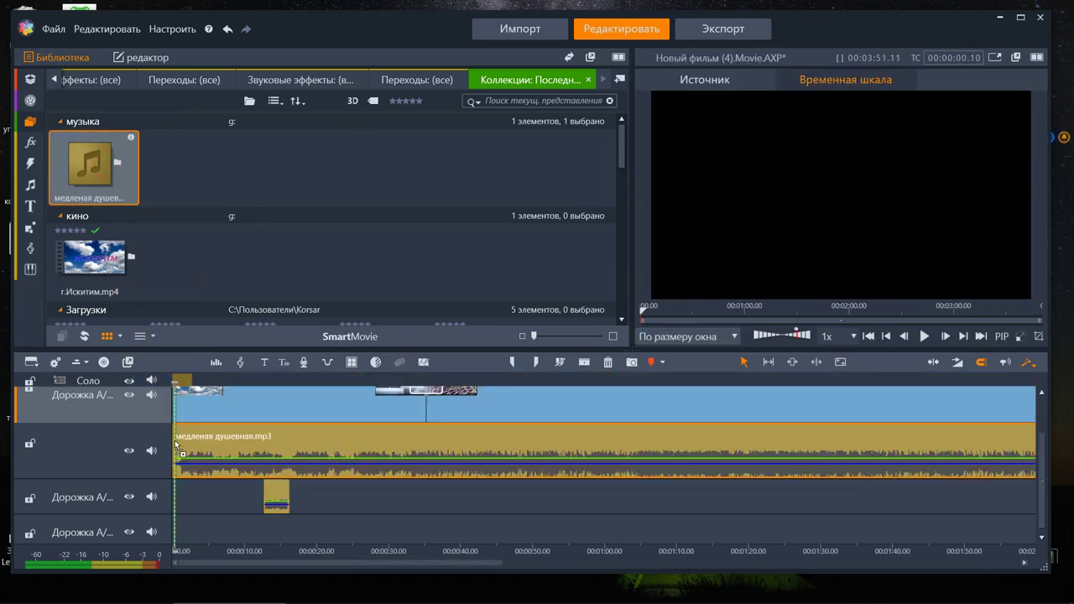
Step: Move the Визг_колес sound clip to about 3 seconds and play the timeline from the beginning
drag(275, 497, 179, 497)
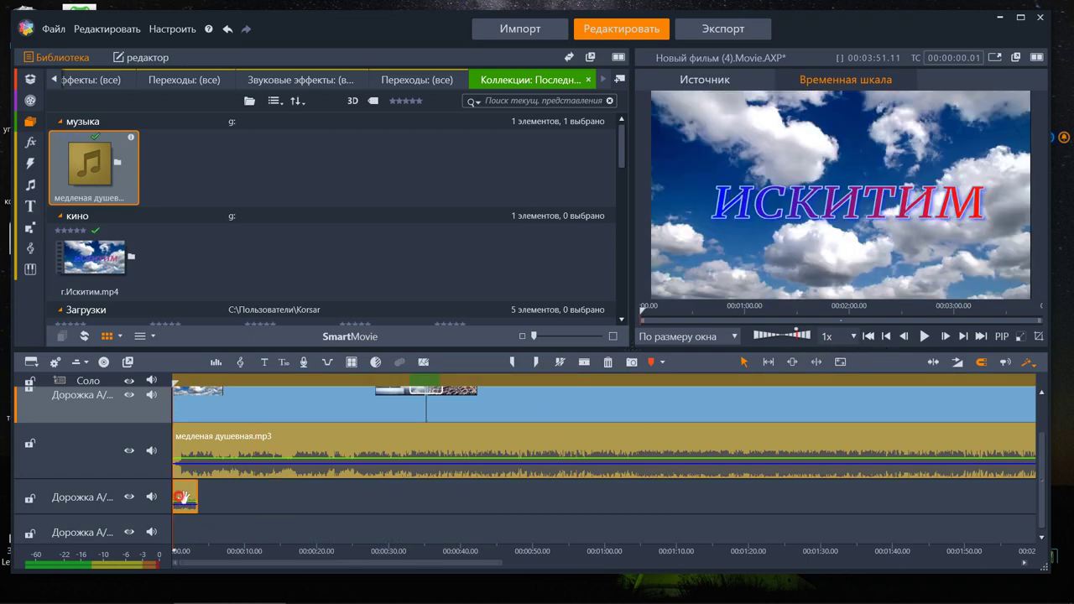
drag(182, 492, 204, 498)
key(Home)
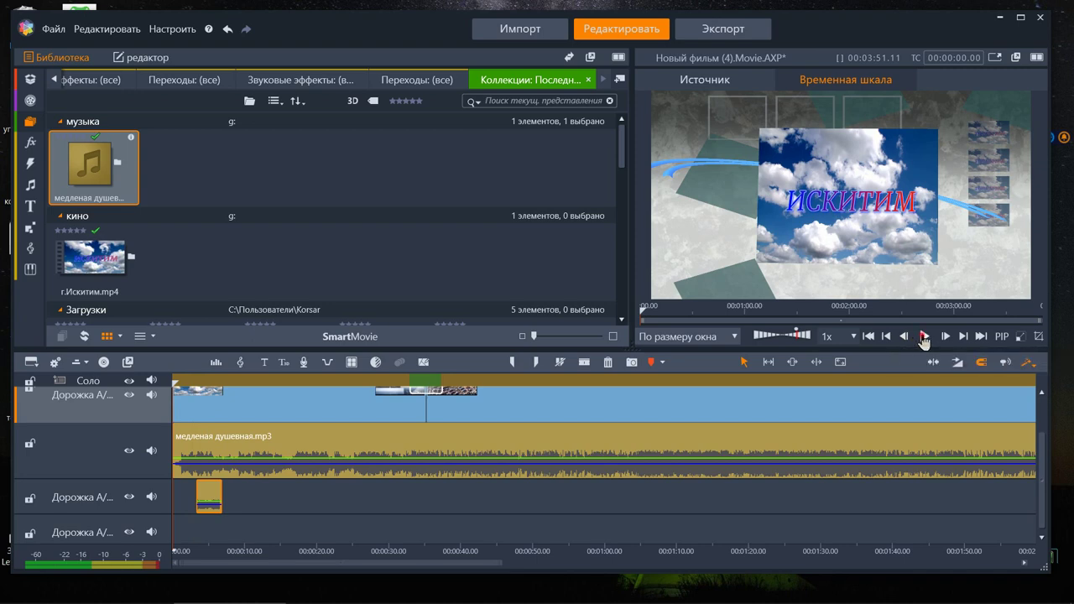
click(925, 336)
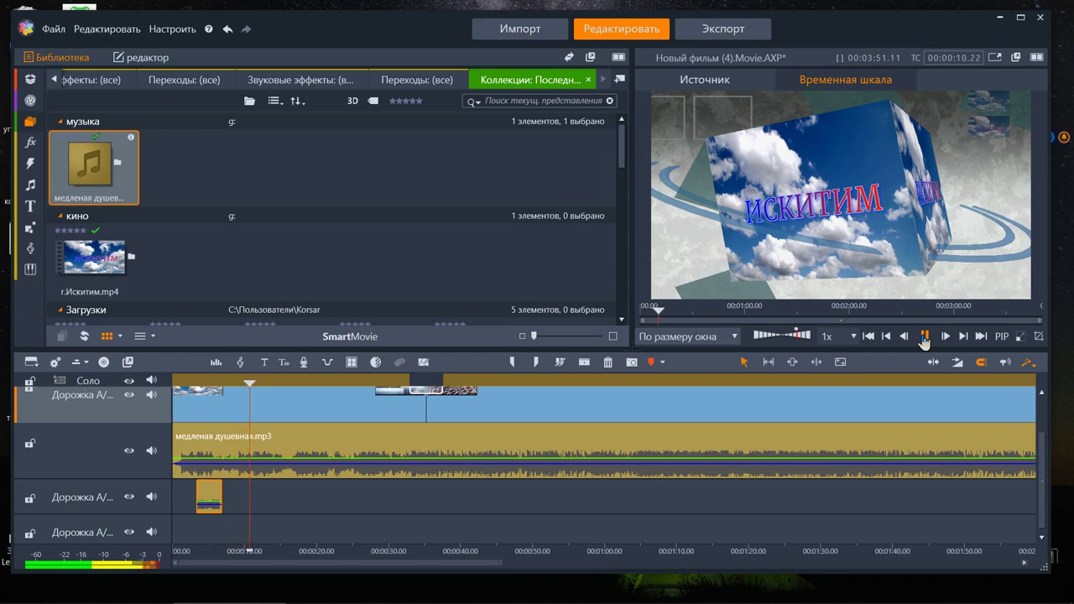
click(923, 340)
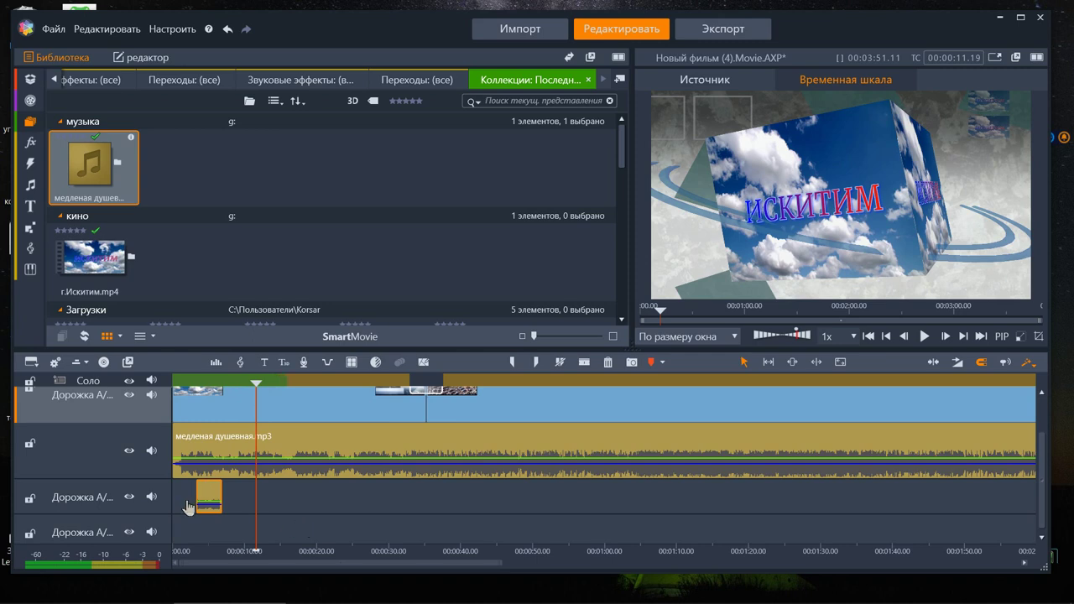
Step: Delete all the video, music and sound effect clips so the timeline is empty
drag(190, 522, 299, 417)
right_click(304, 393)
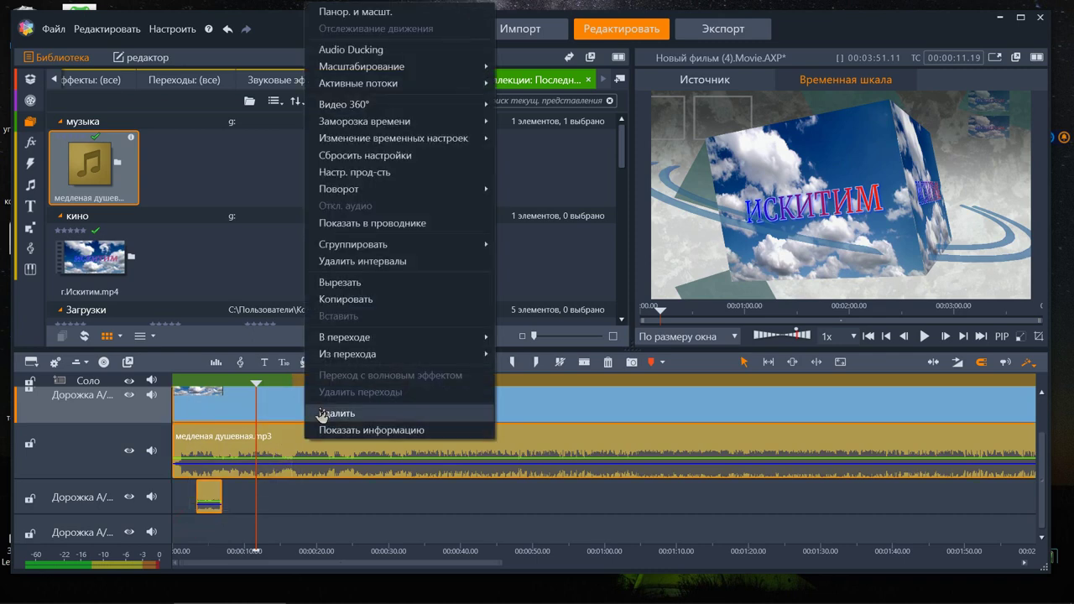
click(323, 414)
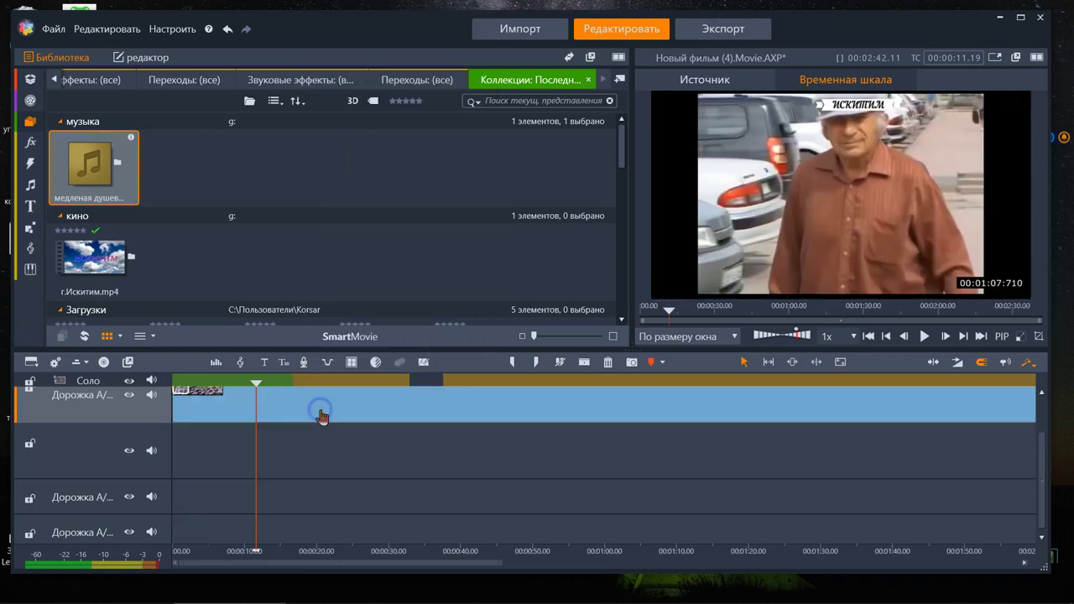
right_click(321, 412)
click(335, 413)
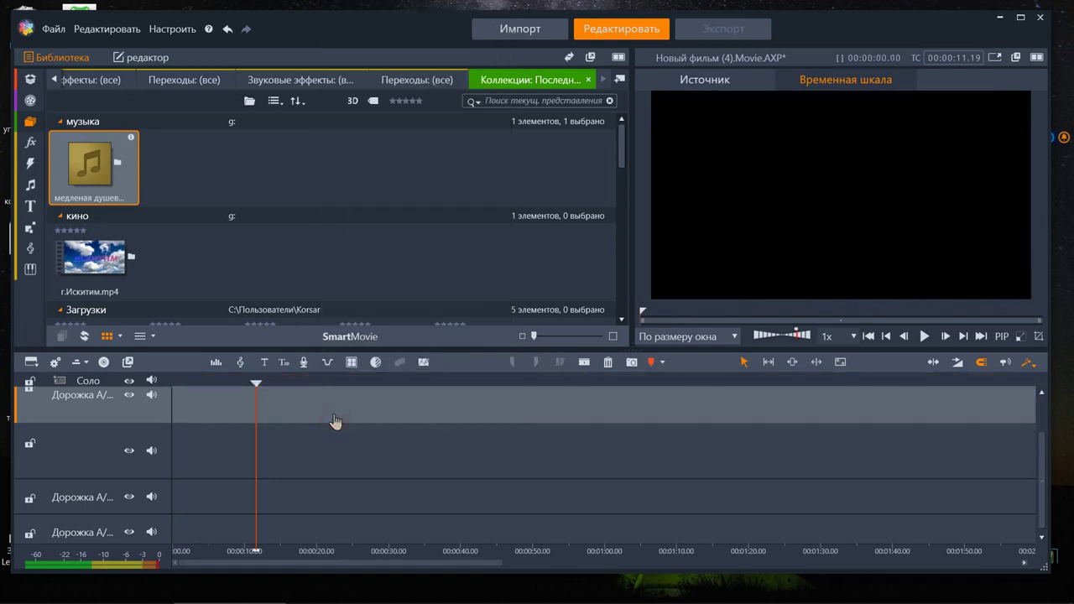
drag(1044, 507, 1039, 453)
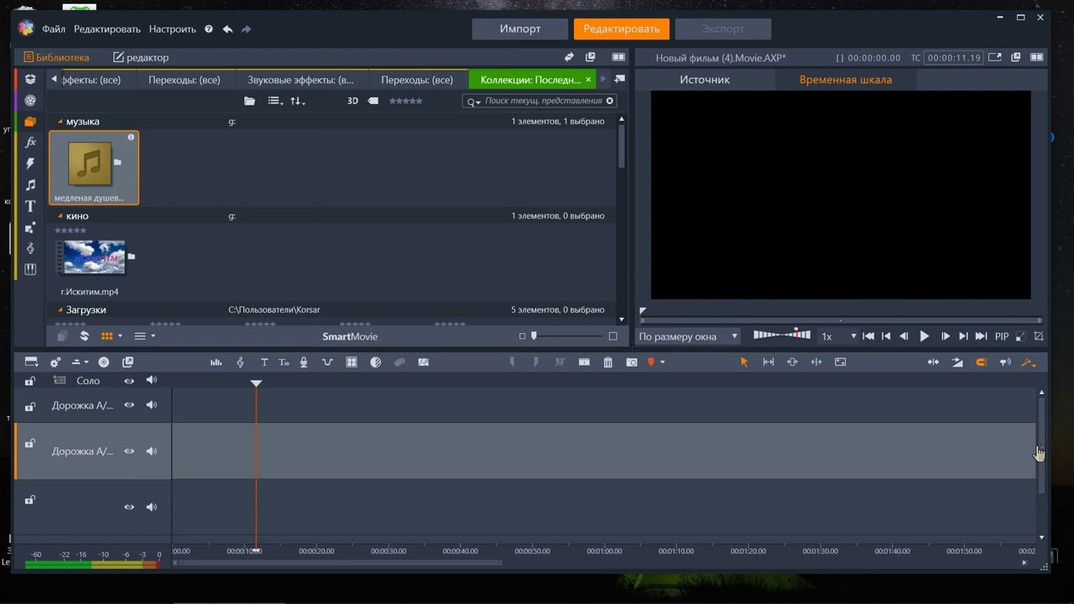
Step: Open the Studio movie projects in the library, and browse the media folders in the Последний импорт collection
click(30, 101)
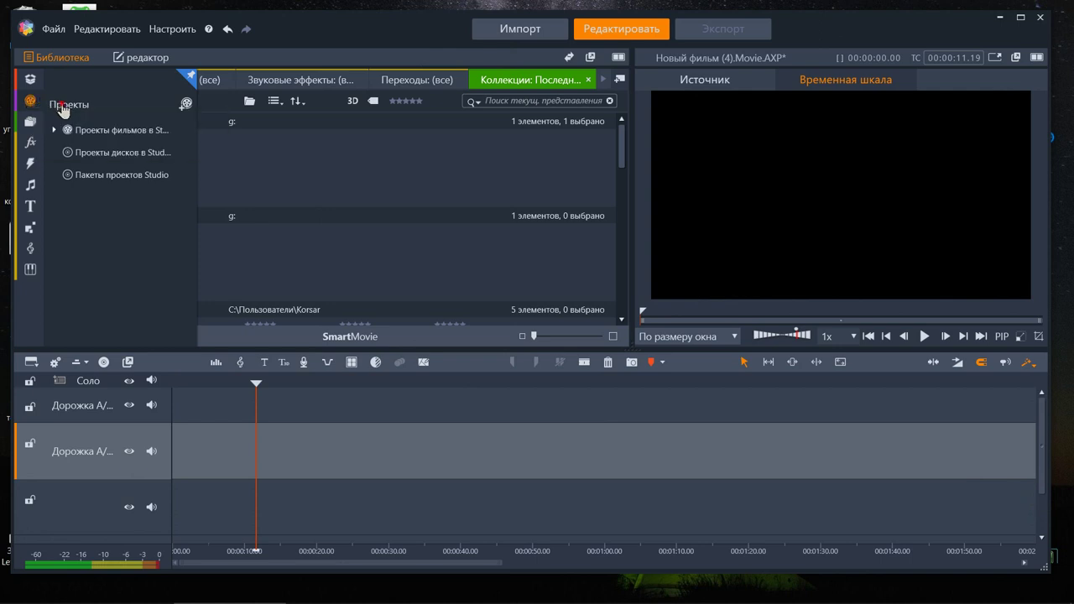
click(84, 132)
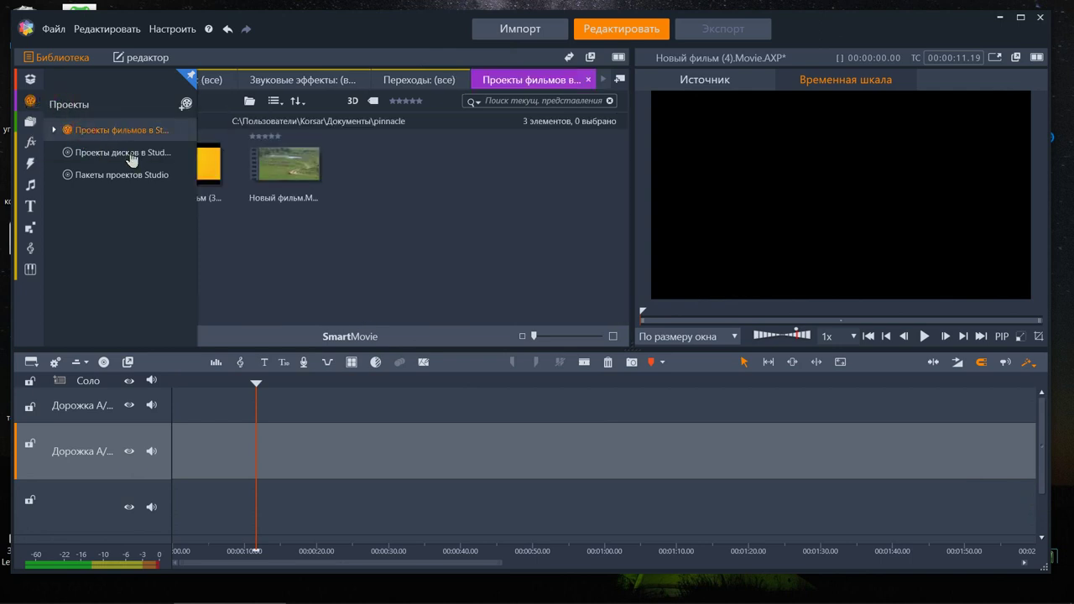
click(31, 122)
click(75, 132)
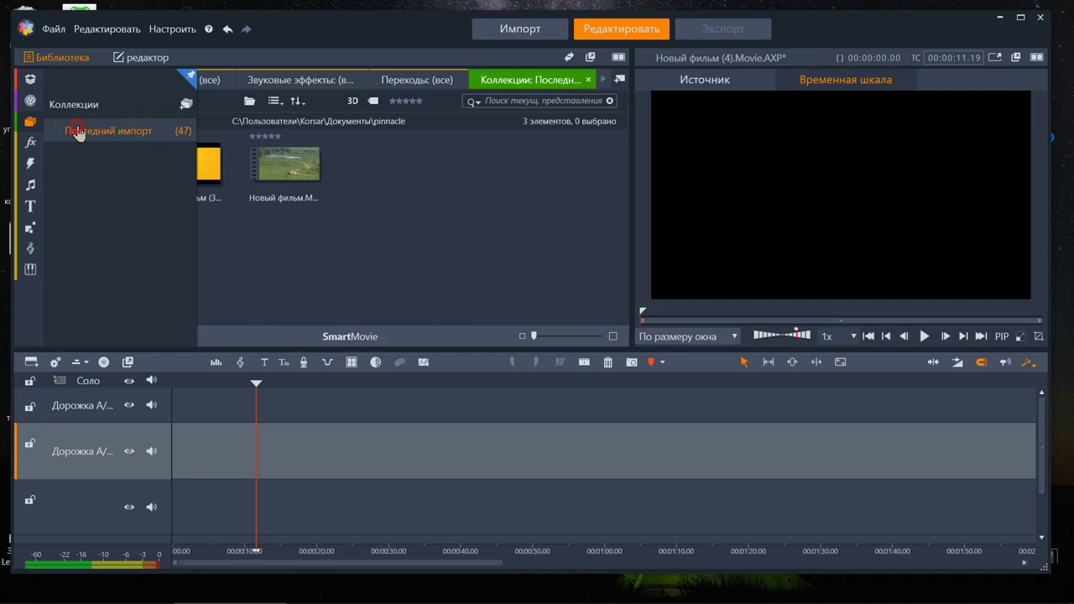
scroll(369, 267, down, 5)
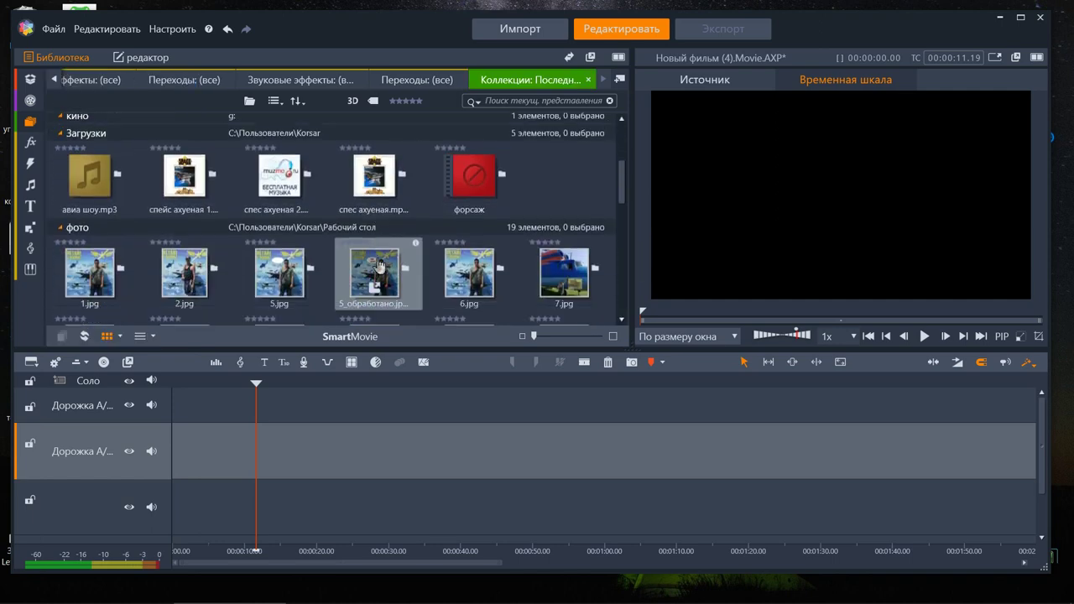
scroll(378, 265, down, 8)
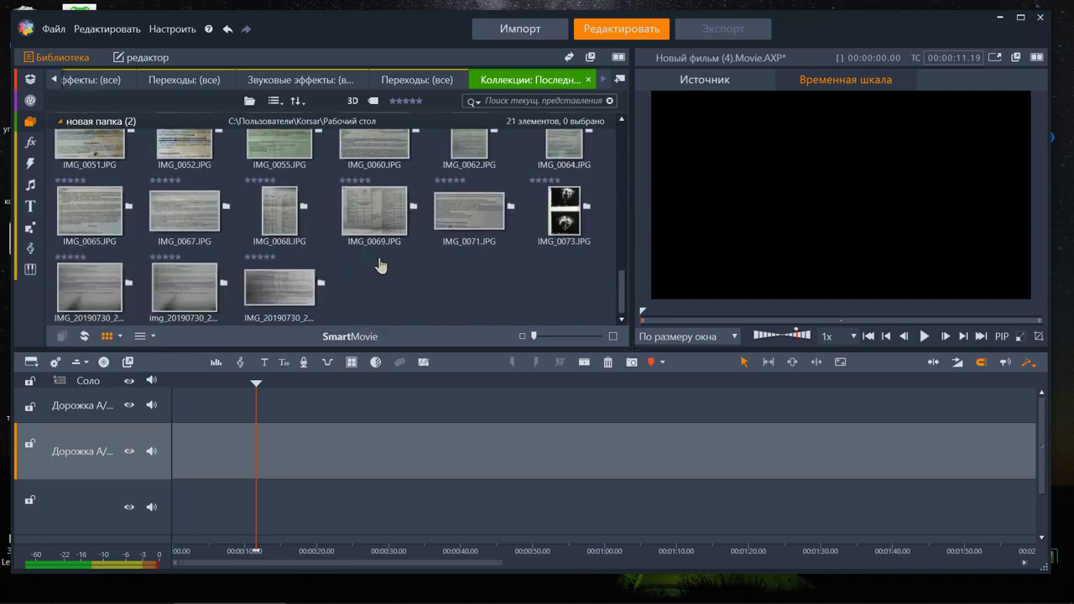
scroll(379, 266, up, 12)
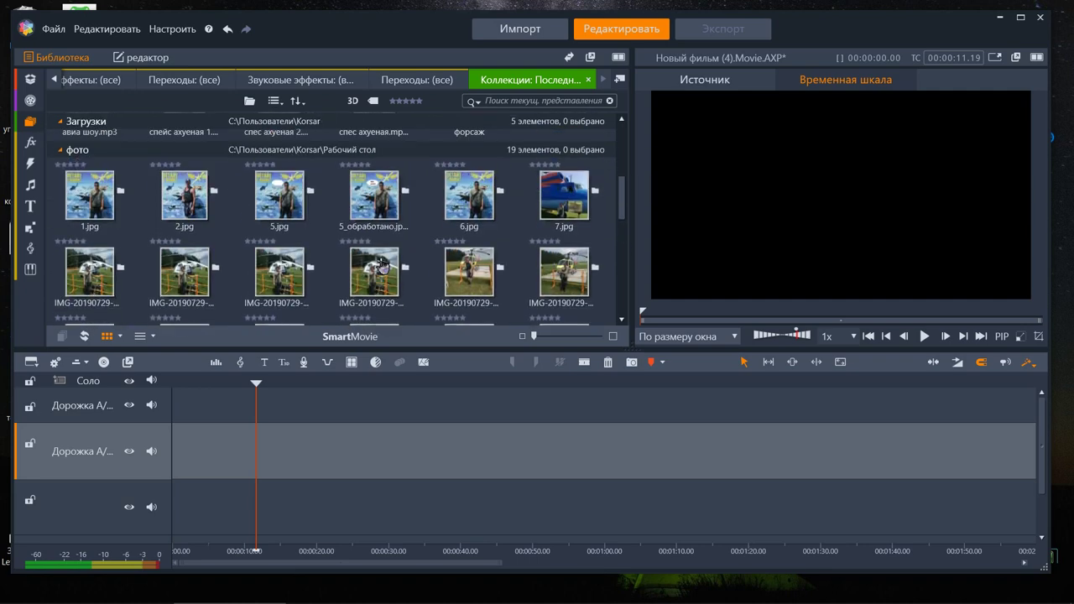
scroll(382, 267, up, 2)
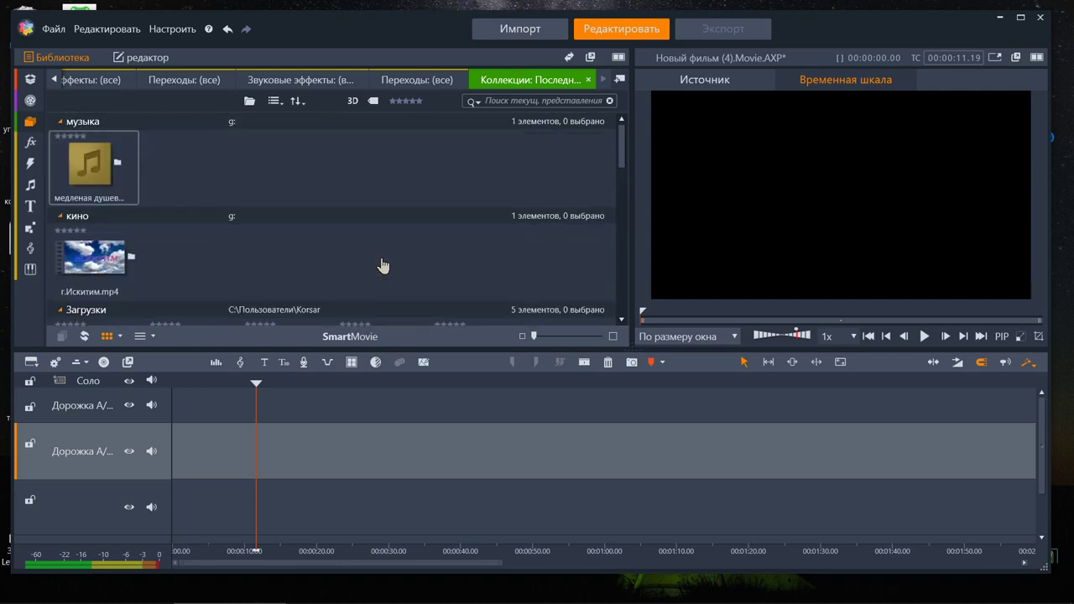